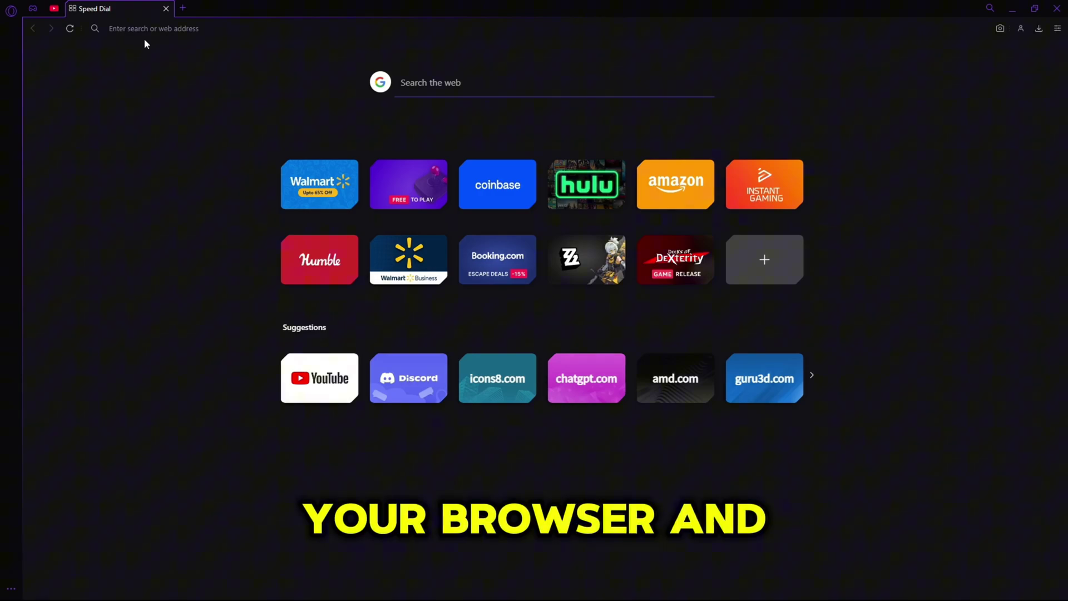
Step: Go to discord.gg/stix and download Stix 25 Tips & Tricks Resources.zip from its Google Drive link
left_click(166, 37)
type("djsc")
key("BackSpace")
key("BackSpace")
key("BackSpace")
type("iscord.gg")
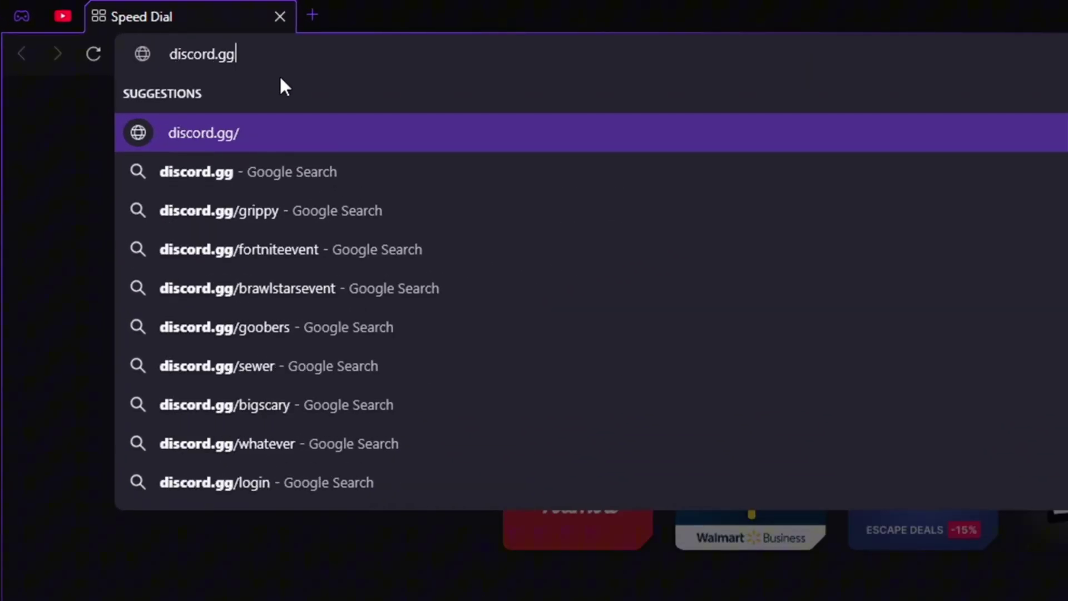
type("/stix")
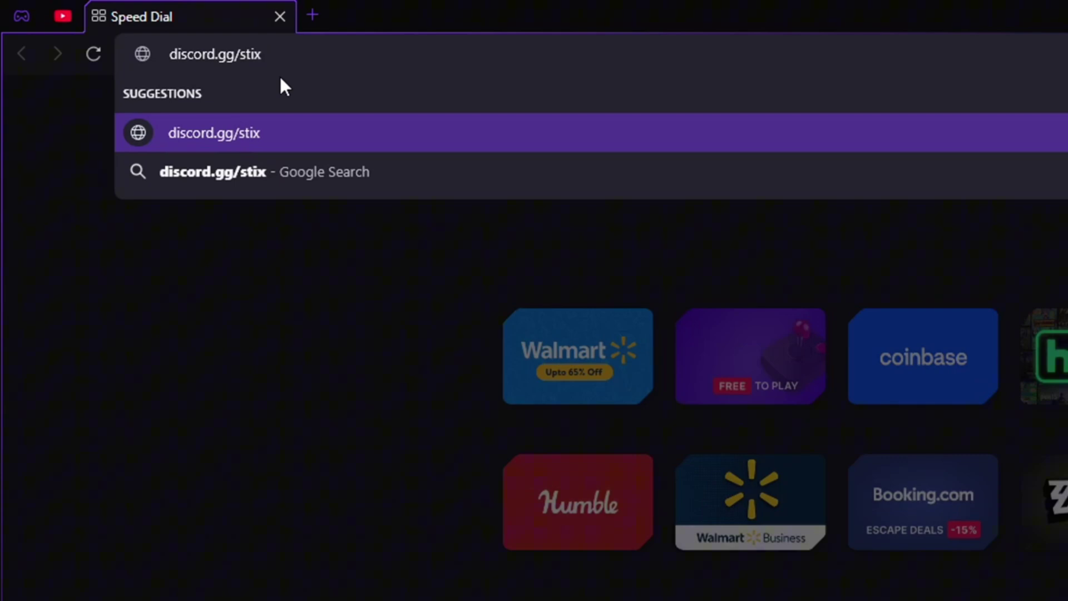
key("Return")
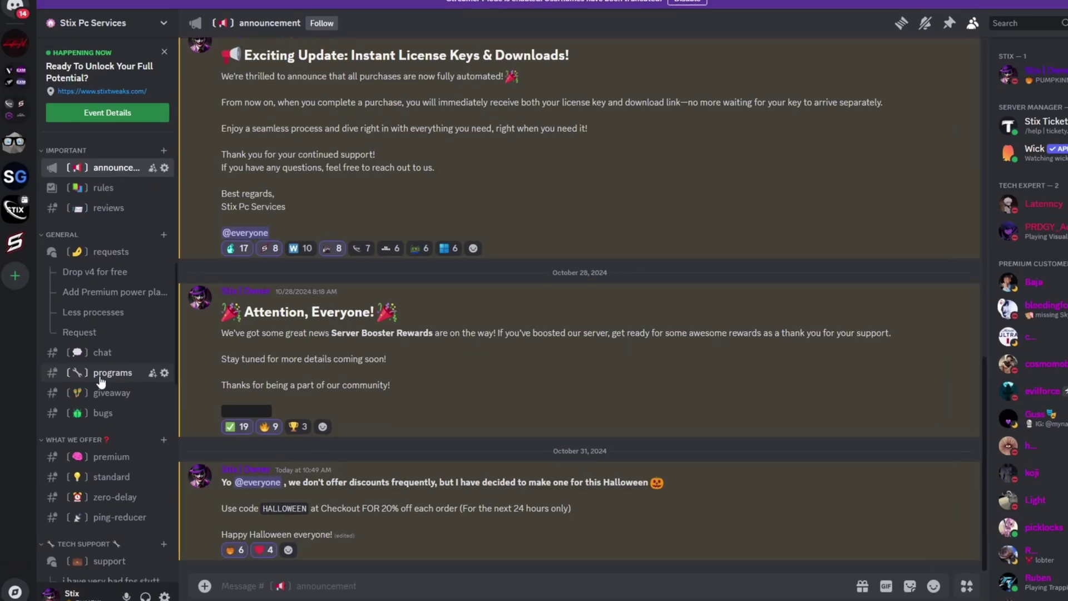
left_click(107, 374)
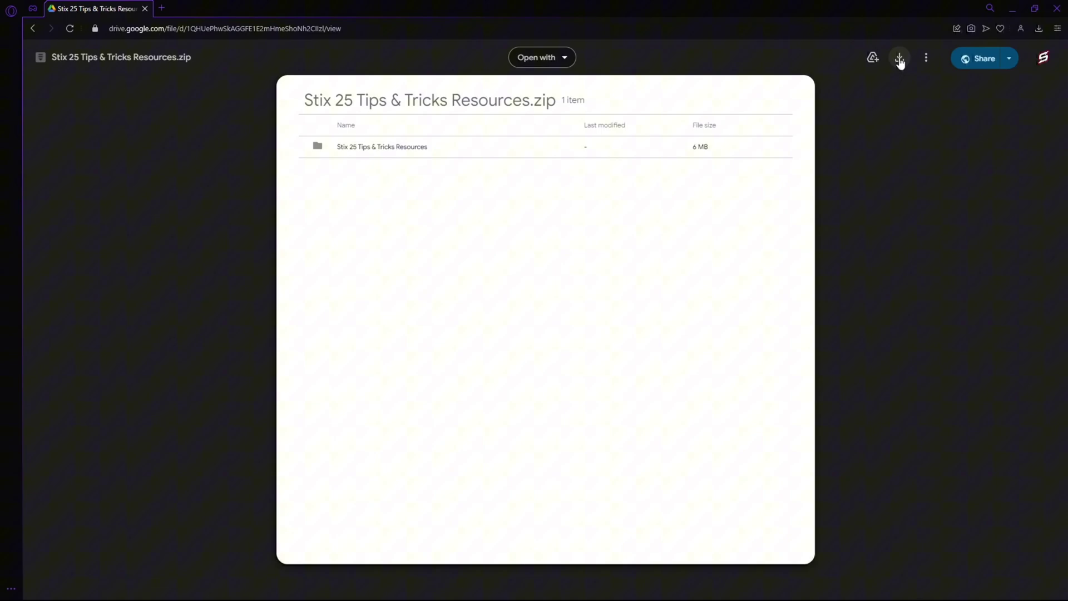
left_click(900, 58)
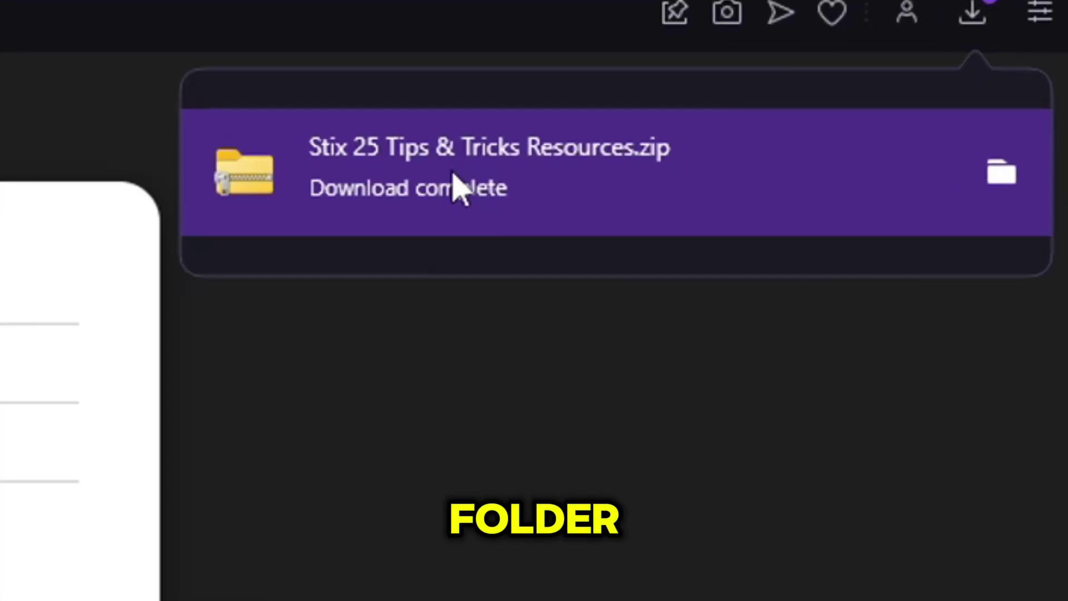
Step: Open the downloaded zip, drag the resources folder to the desktop, and open its 0 - Start subfolder
left_click(898, 76)
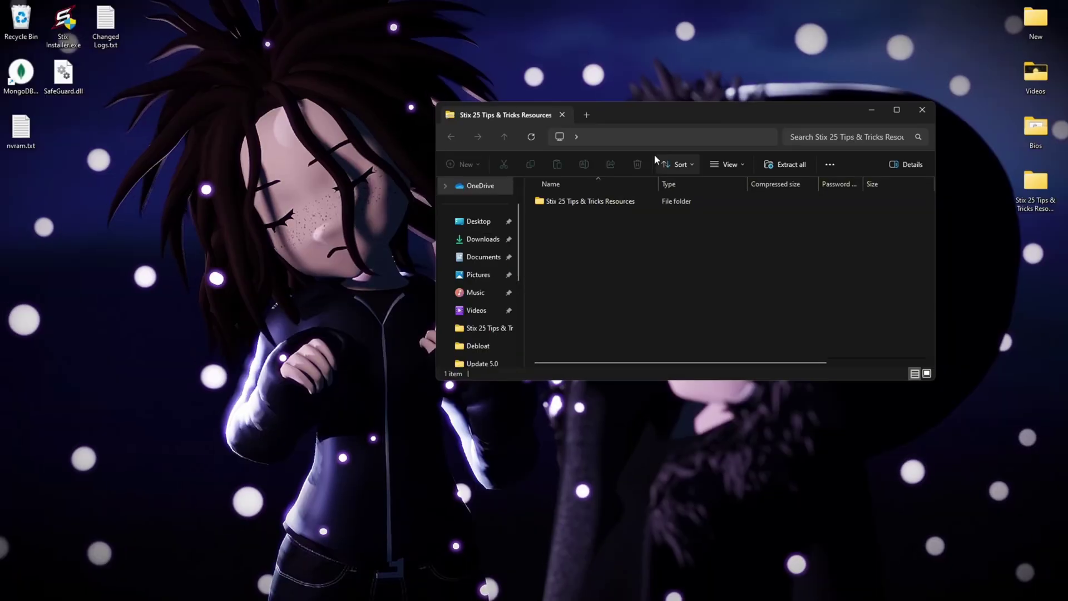
left_click_drag(612, 201, 268, 239)
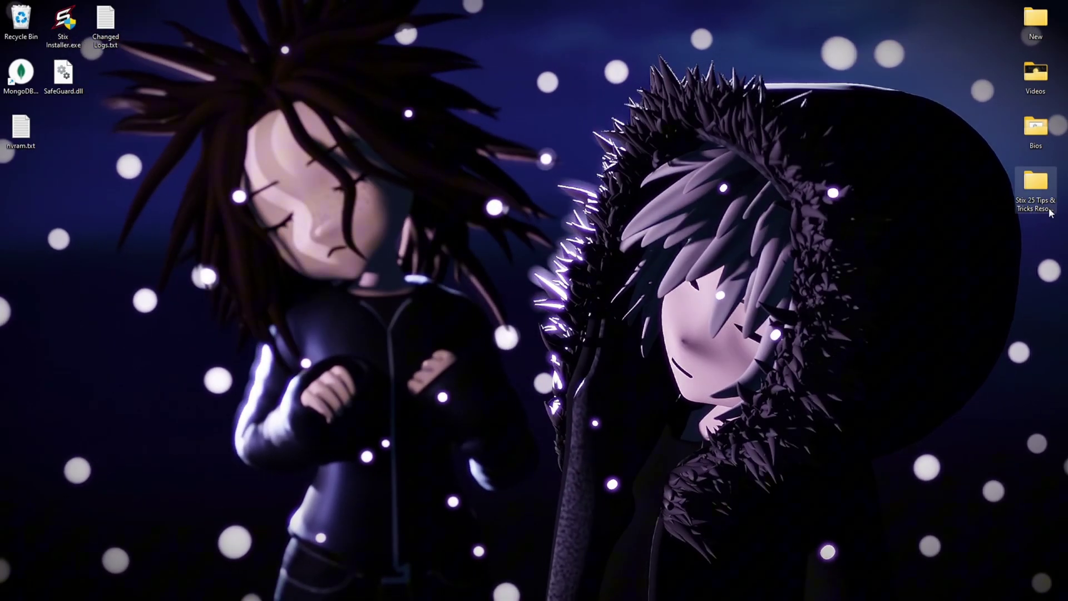
left_click_drag(495, 222, 453, 209)
double_click(442, 184)
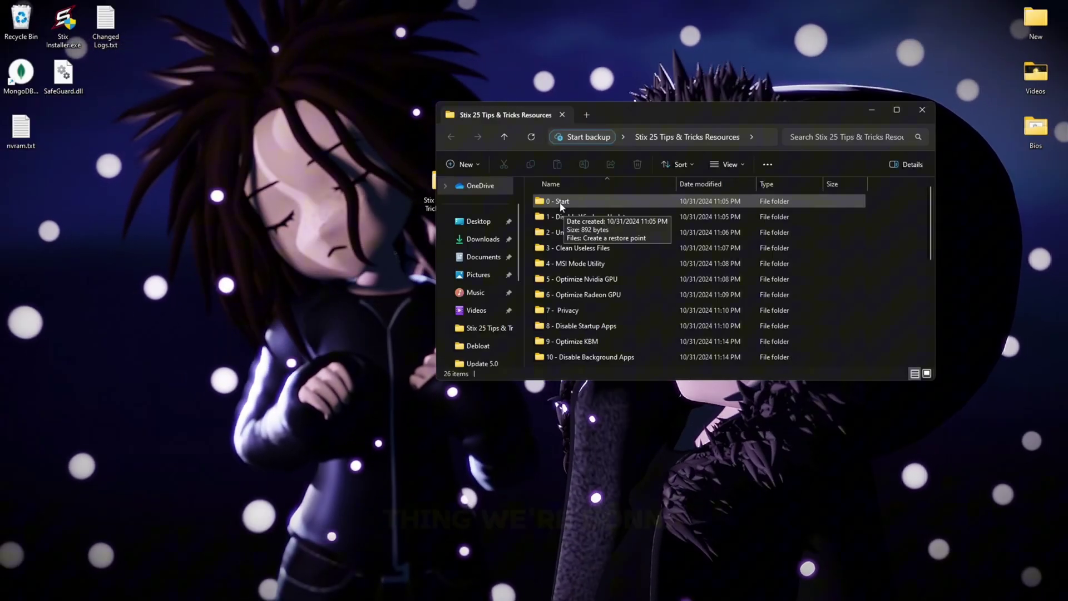
double_click(561, 201)
left_click(573, 202)
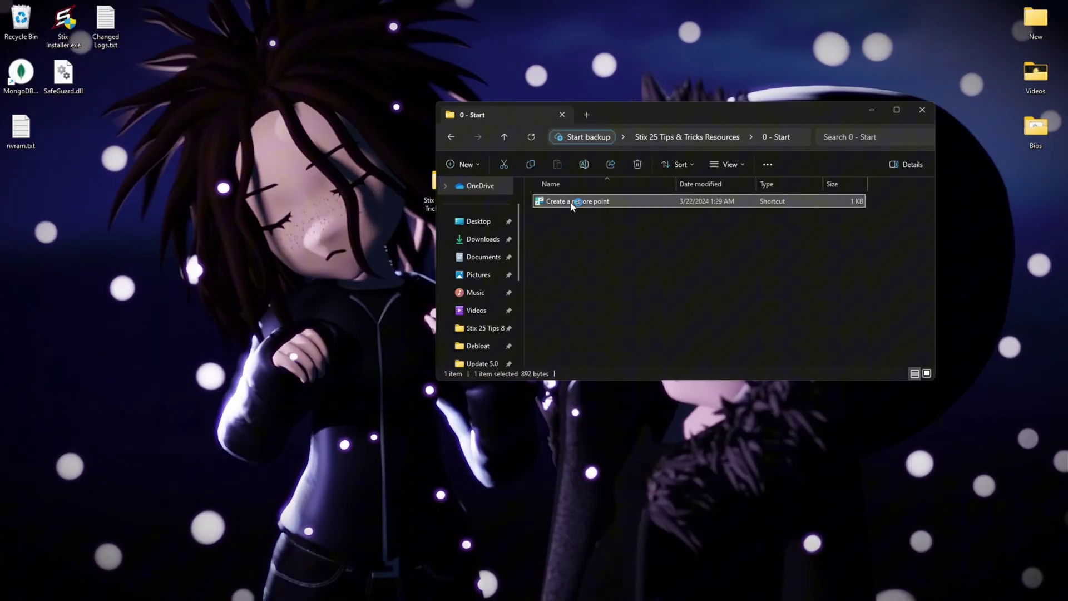
Step: Make a restore point named 'Before Stix' for Local Disk (C:) from the restore point shortcut
double_click(572, 204)
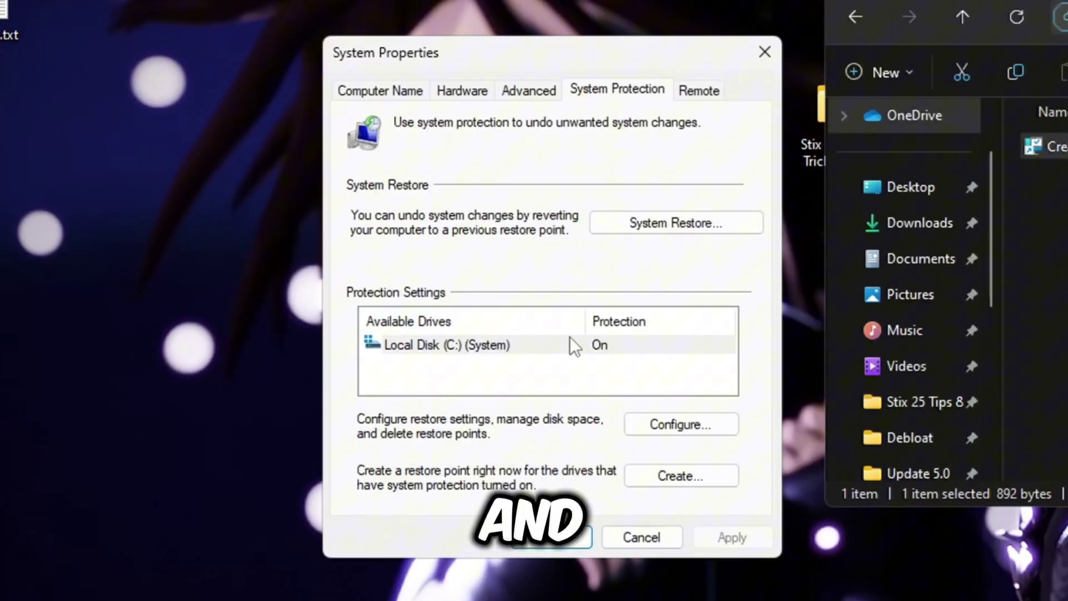
left_click(491, 347)
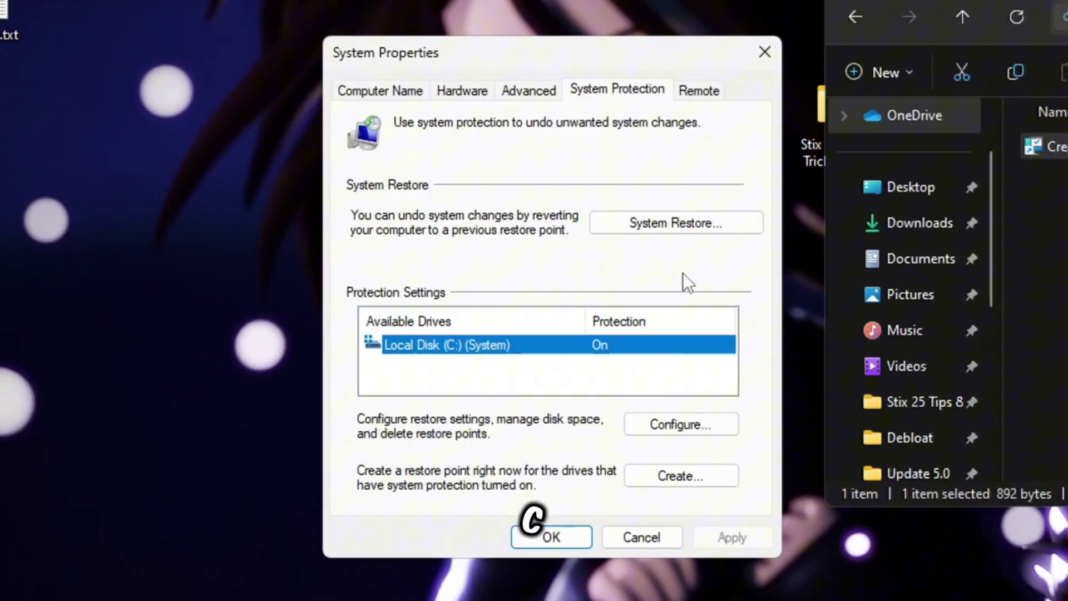
left_click(681, 424)
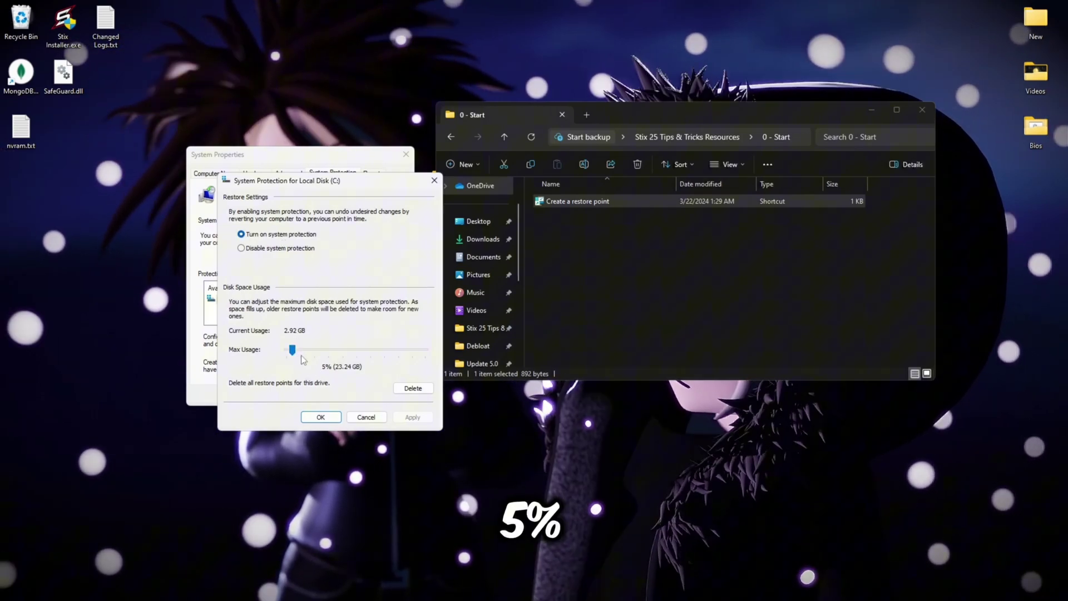
left_click(321, 417)
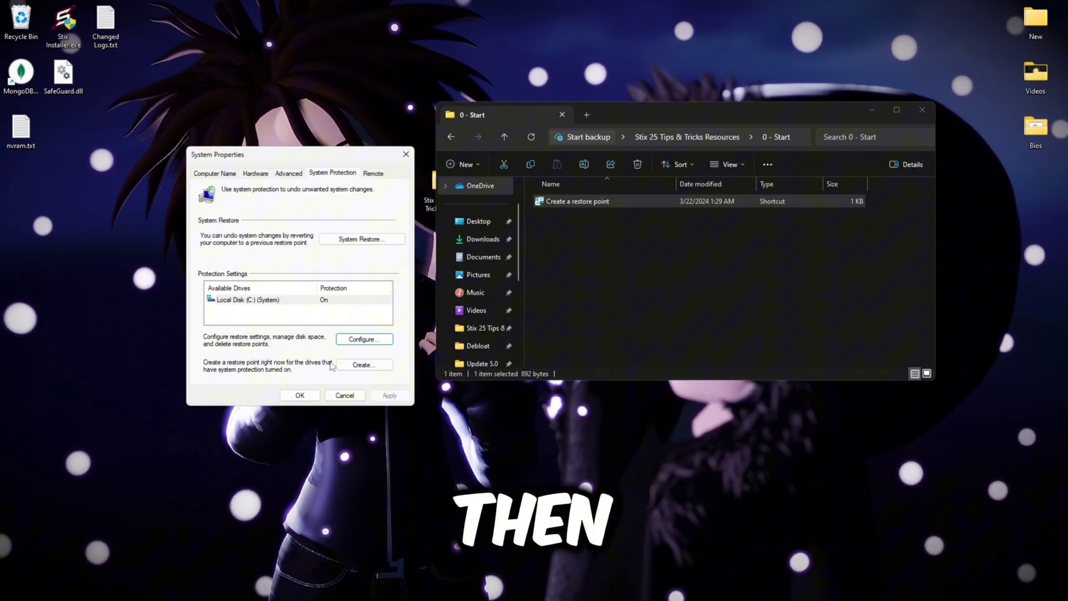
left_click(365, 364)
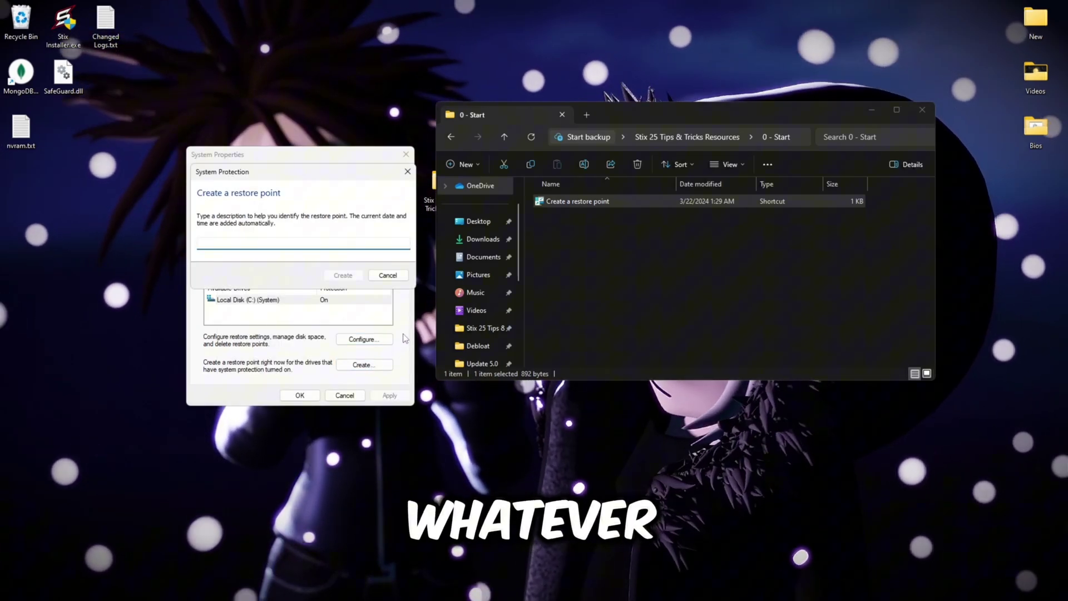
type("B")
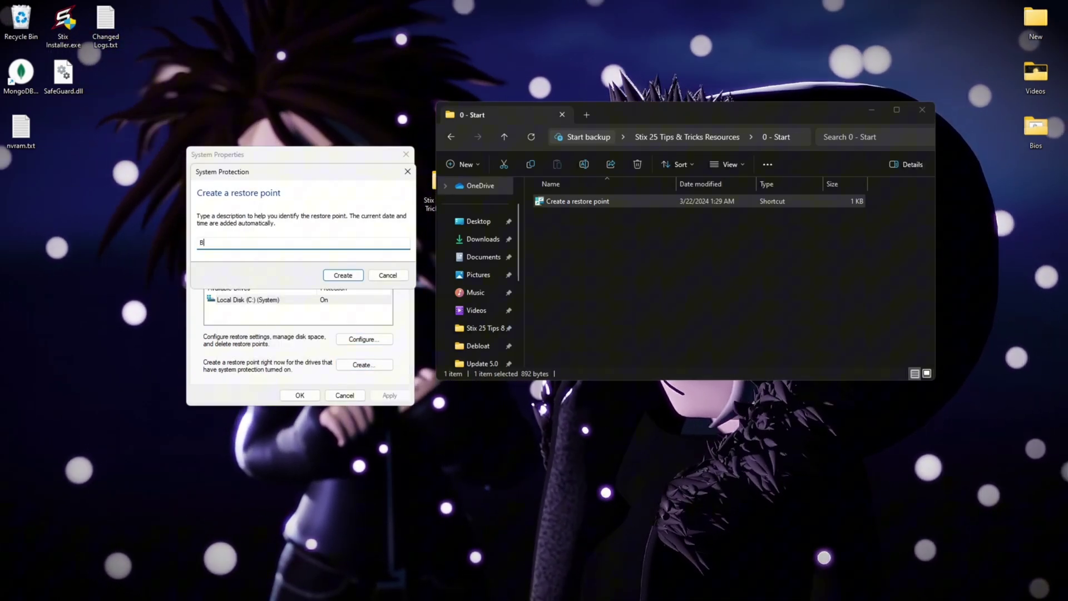
type("efore Stix")
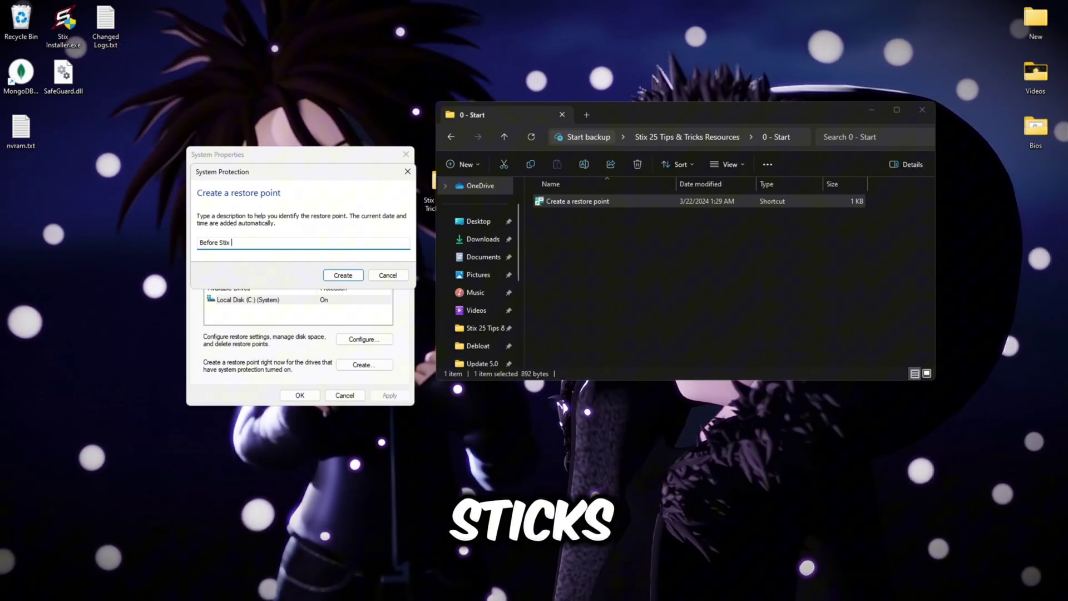
left_click(358, 275)
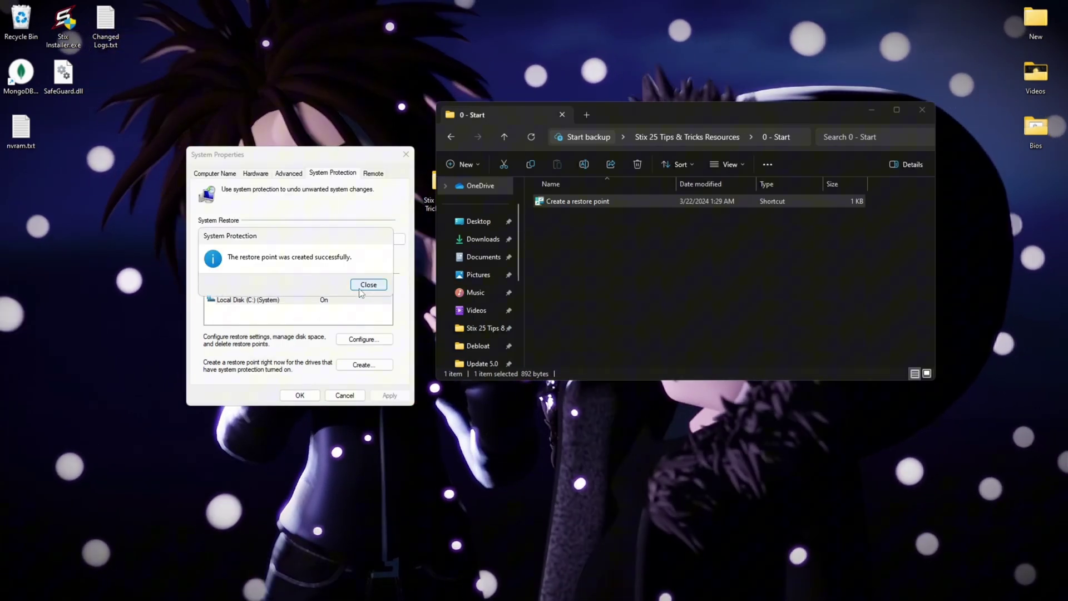
Step: Dismiss the restore point success message, close System Properties, and return to the resources folder
left_click(369, 285)
left_click(300, 395)
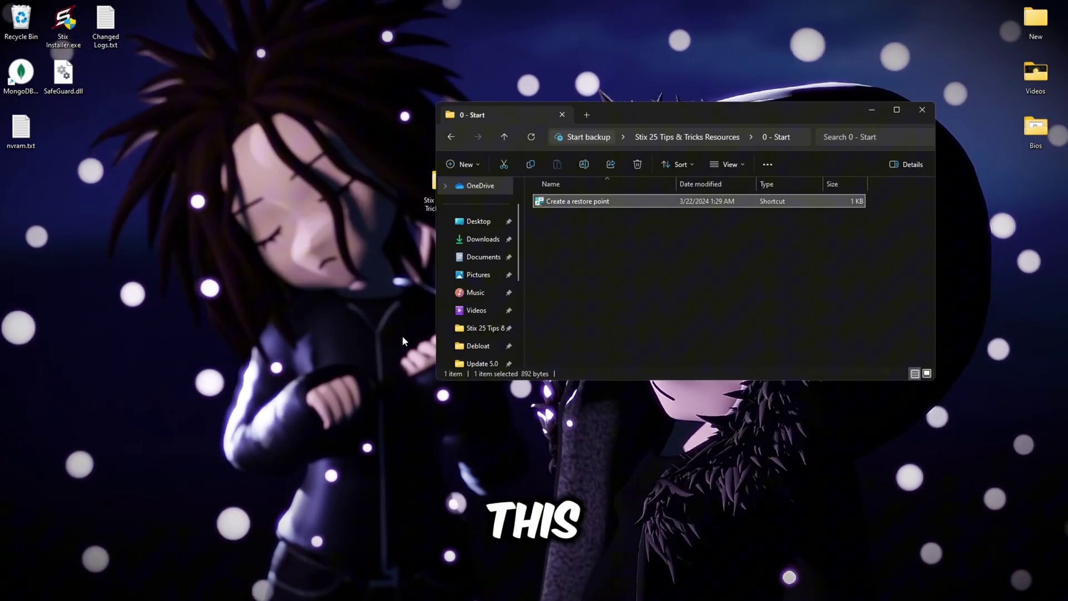
key("alt+Left")
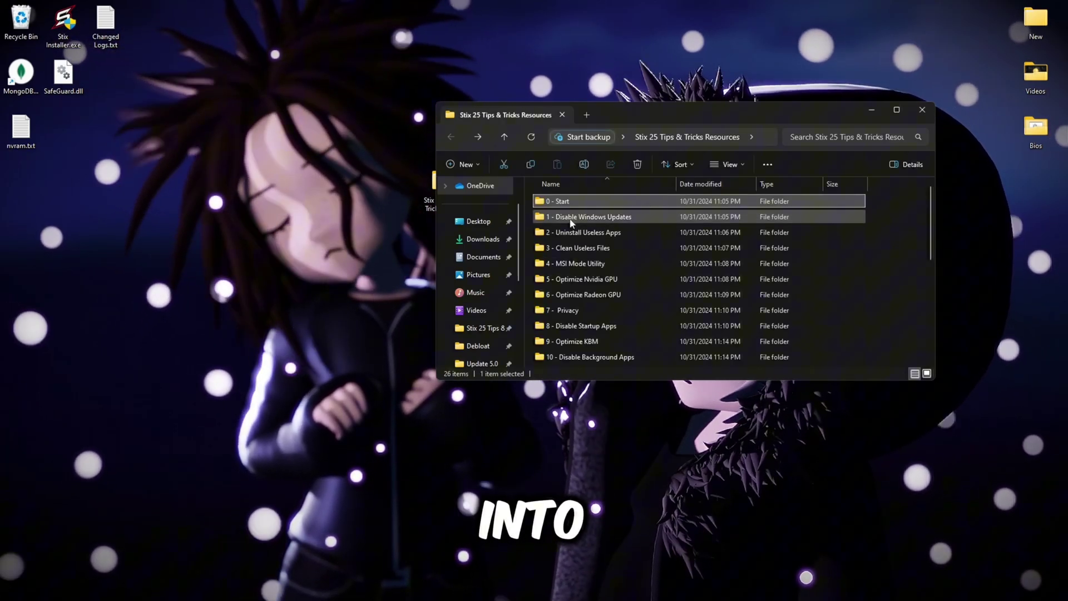
Step: Run Windows Update Blocker as administrator, apply update blocking, then select Enable Updates
left_click(571, 222)
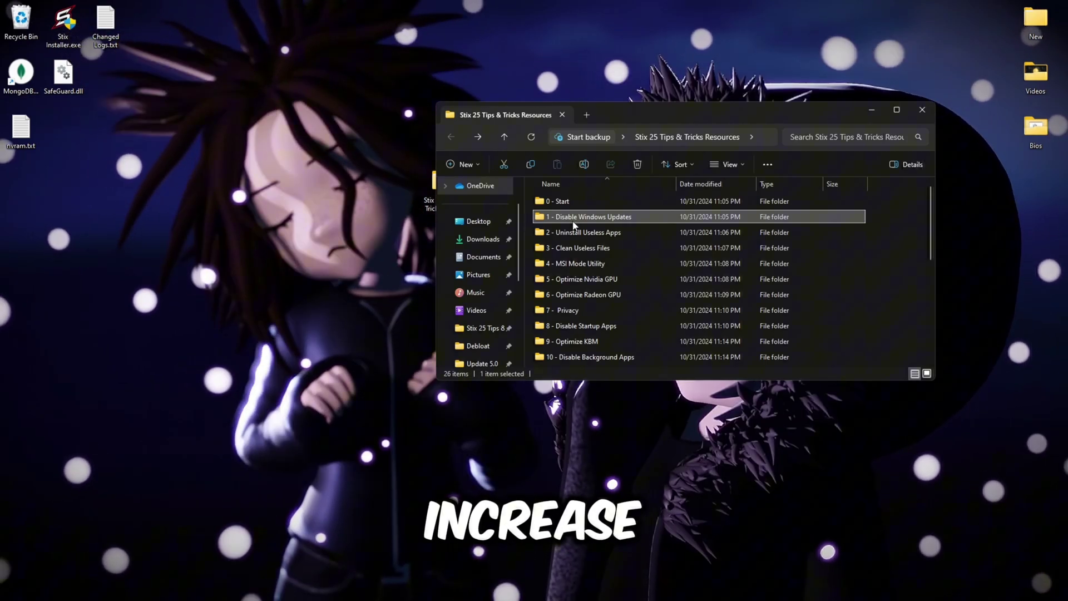
double_click(574, 220)
right_click(602, 204)
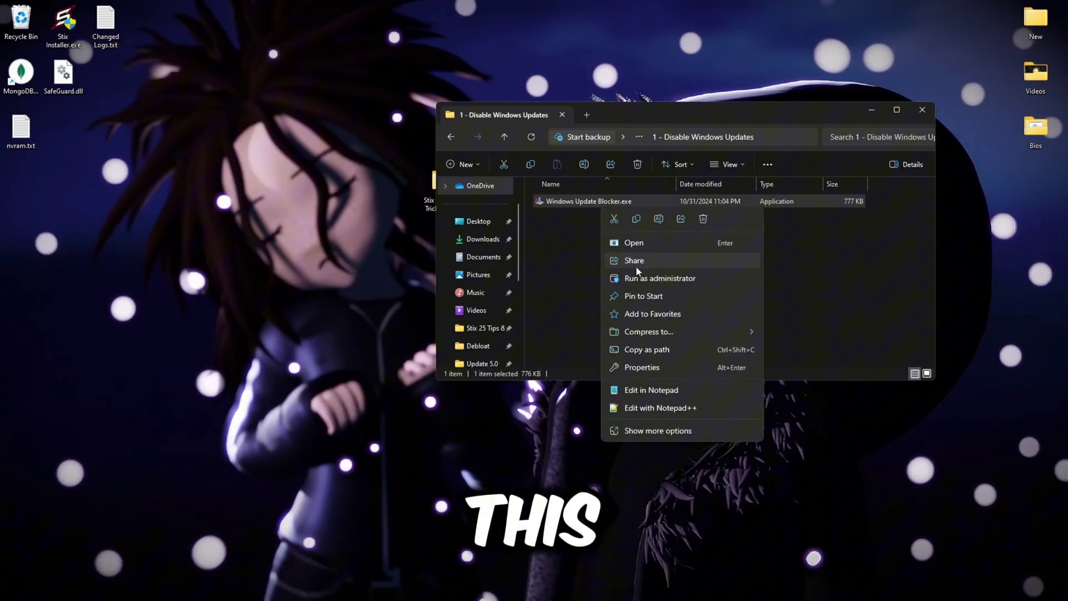
left_click(641, 278)
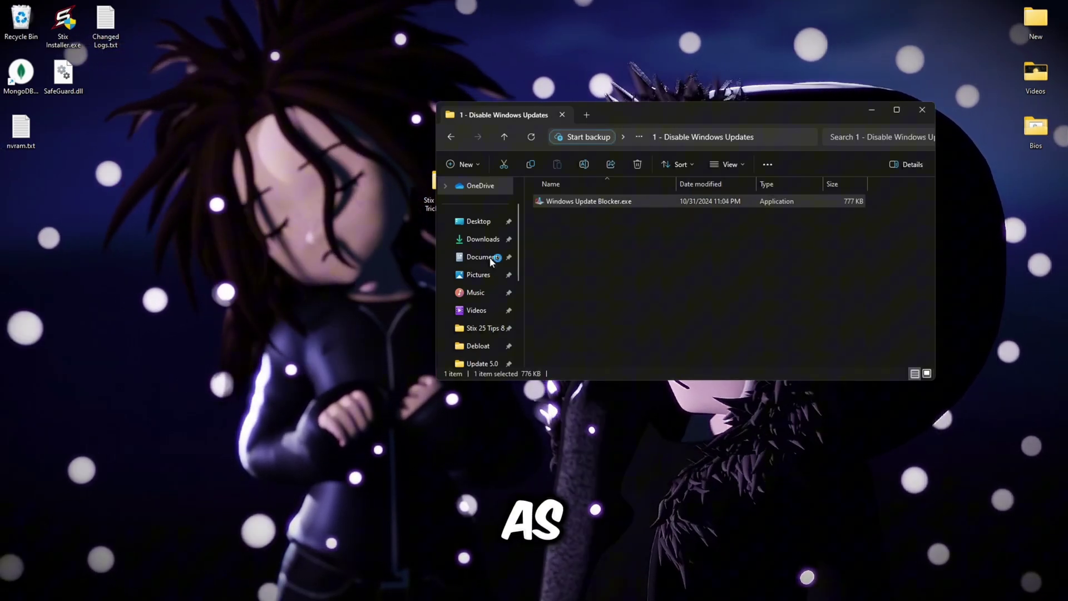
left_click(481, 344)
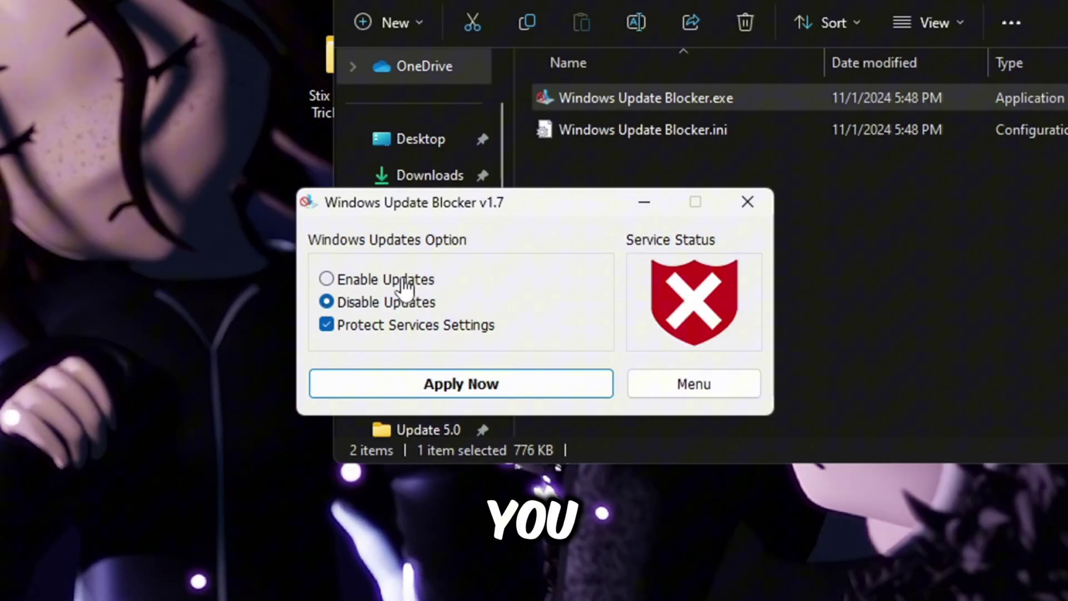
left_click(392, 281)
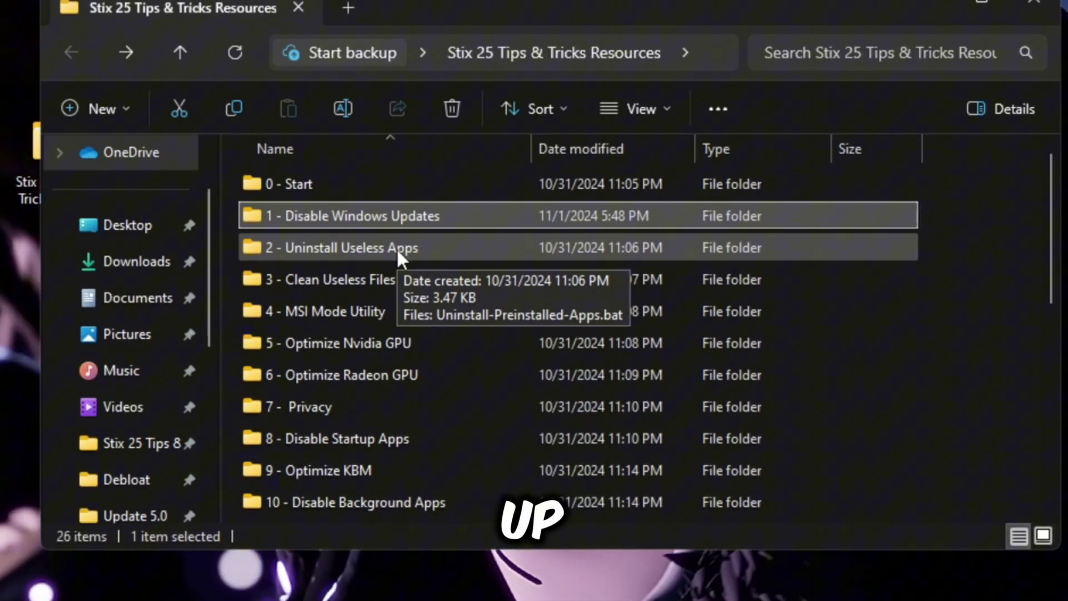
Step: Look inside 2 - Uninstall Useless Apps, then go back and open 3 - Clean Useless Files
double_click(398, 250)
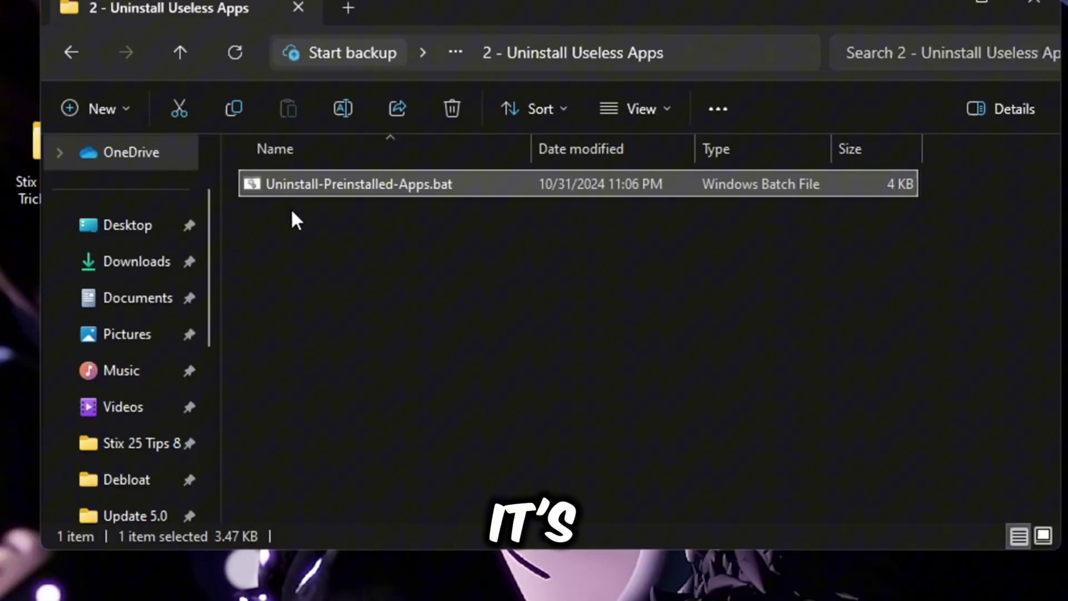
key("alt+Left")
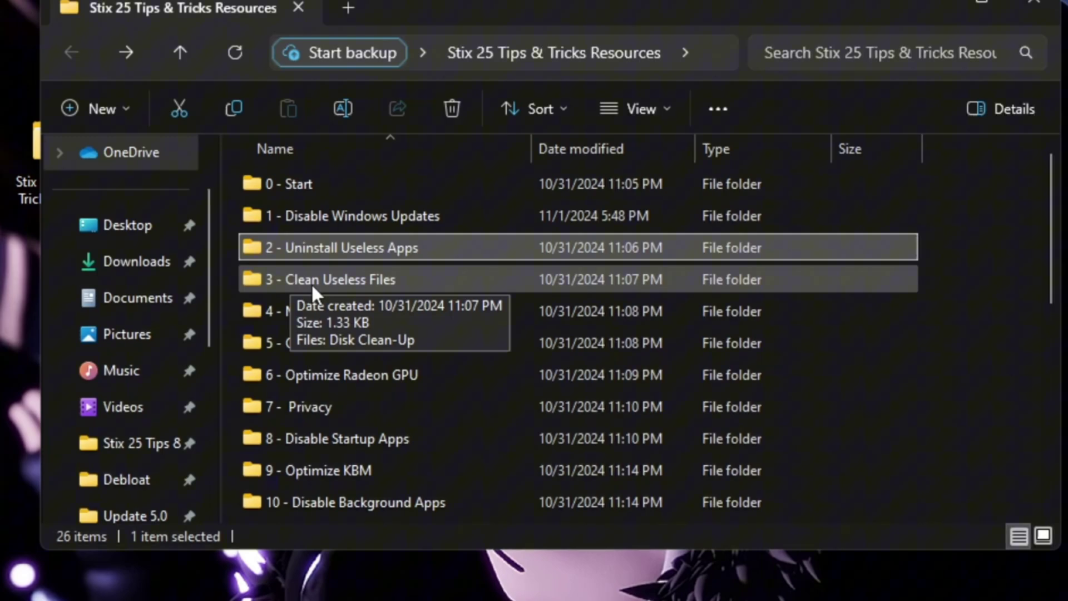
double_click(312, 283)
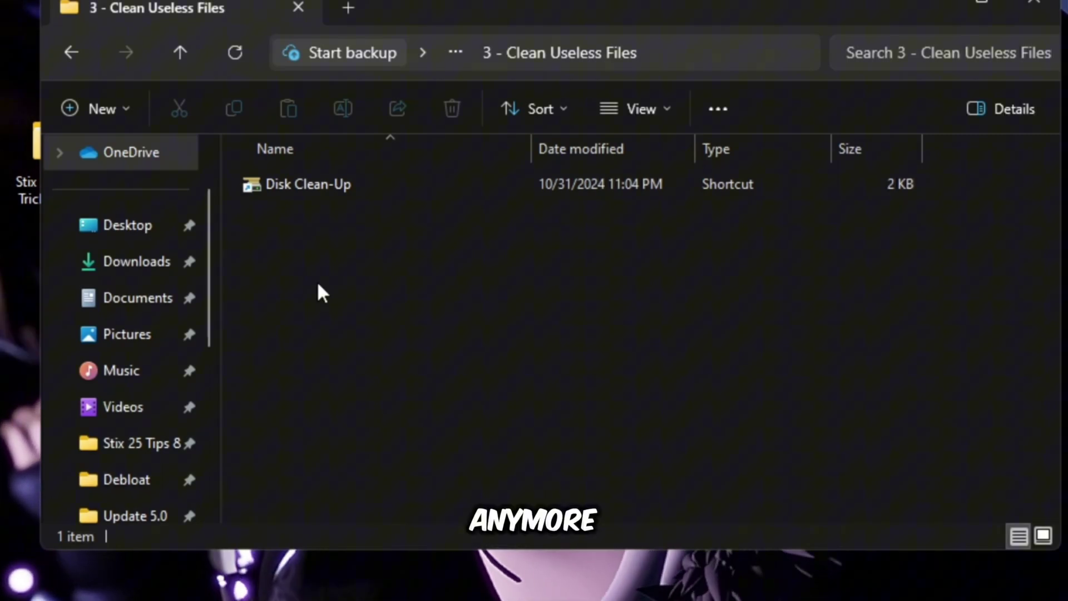
Step: Run Disk Clean-Up on drive C: and permanently delete the checked files, about 6.93 GB
double_click(329, 187)
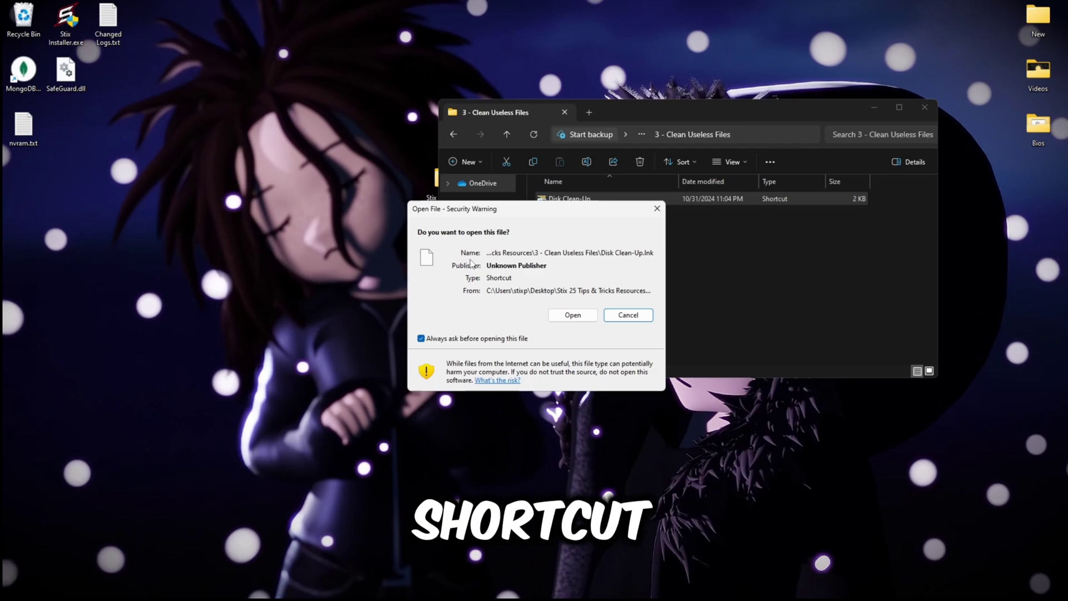
left_click(565, 315)
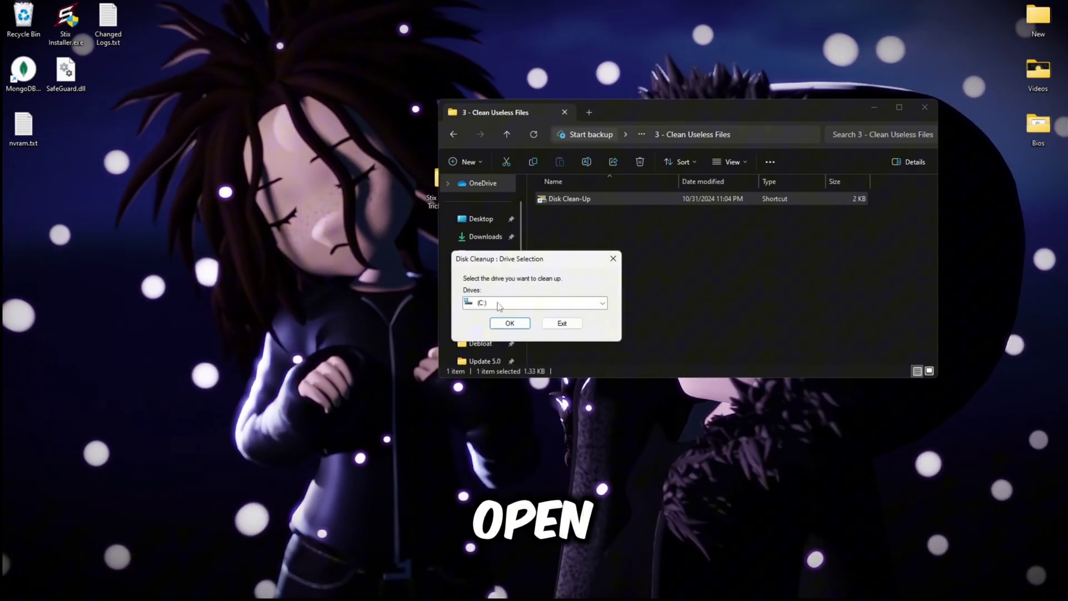
left_click(506, 319)
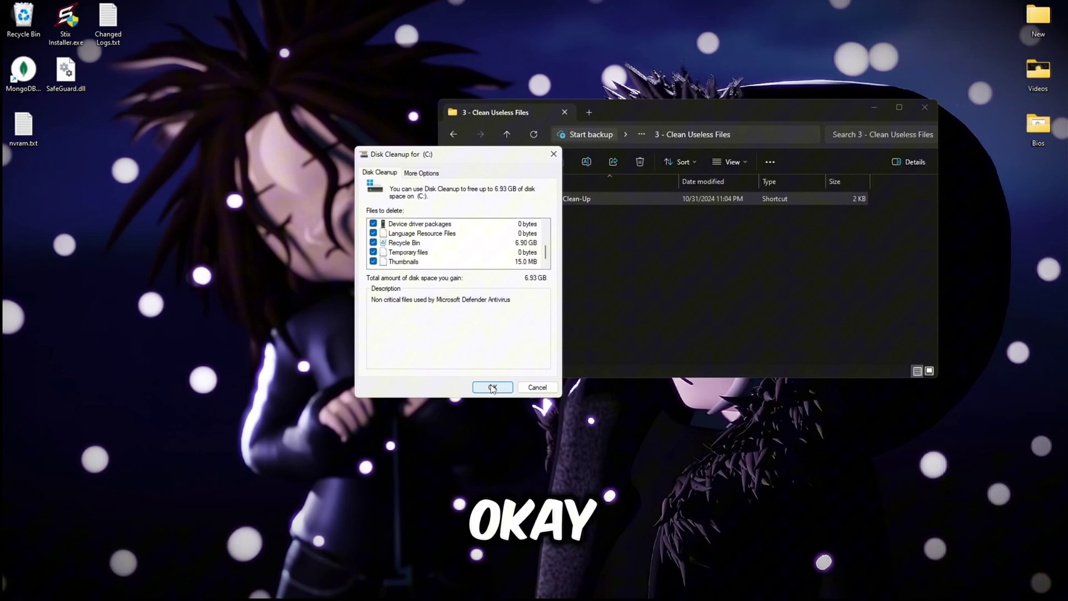
left_click(493, 387)
left_click(556, 312)
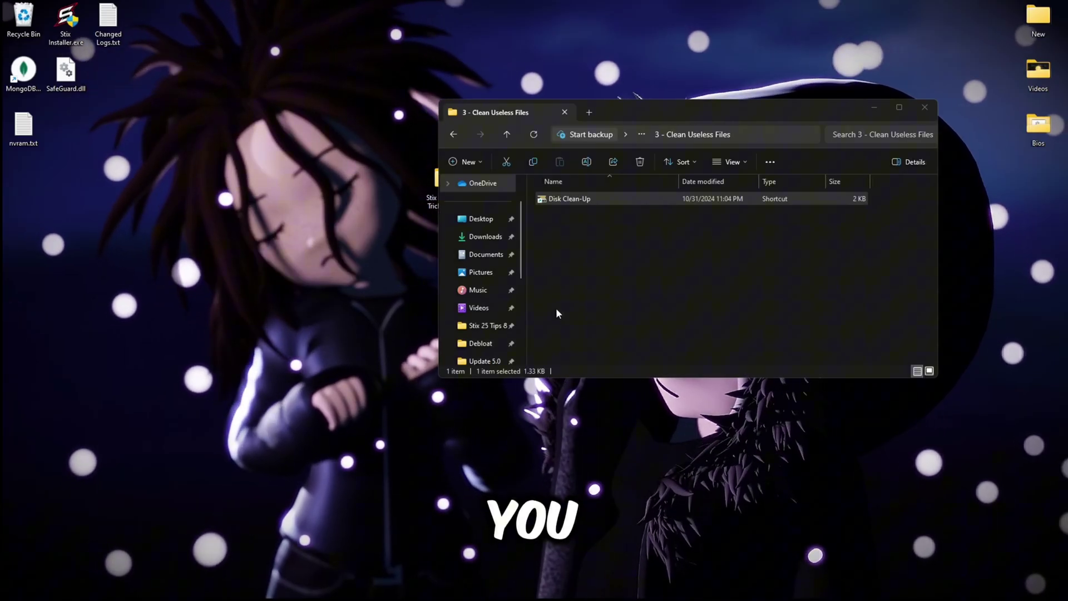
Step: Run MSI MODE TOOL.exe as administrator, set interrupt priority to Undefined, apply, and close it
key("alt+Left")
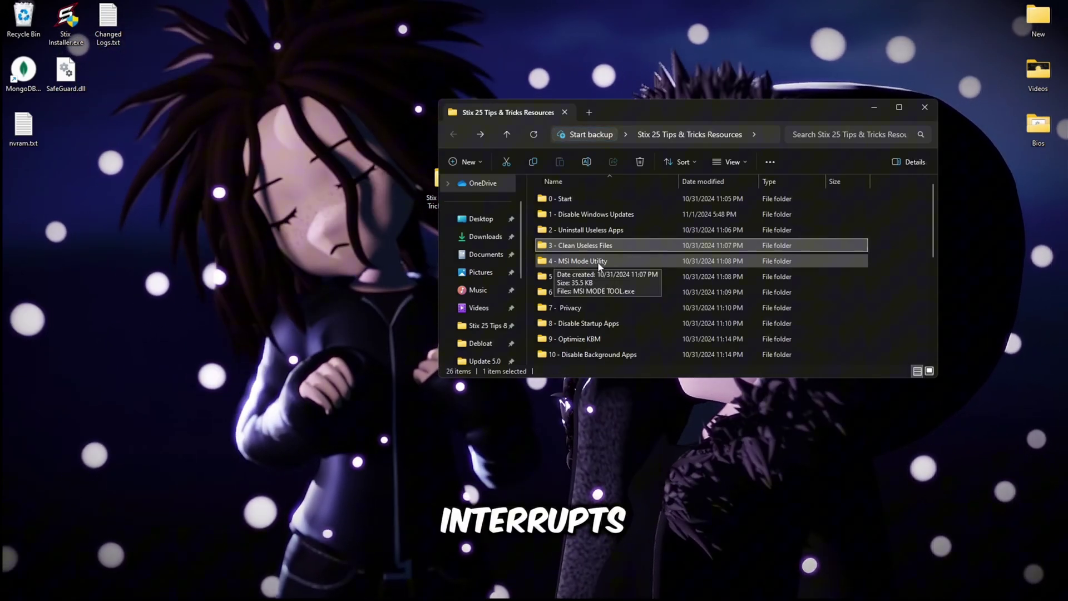
double_click(599, 266)
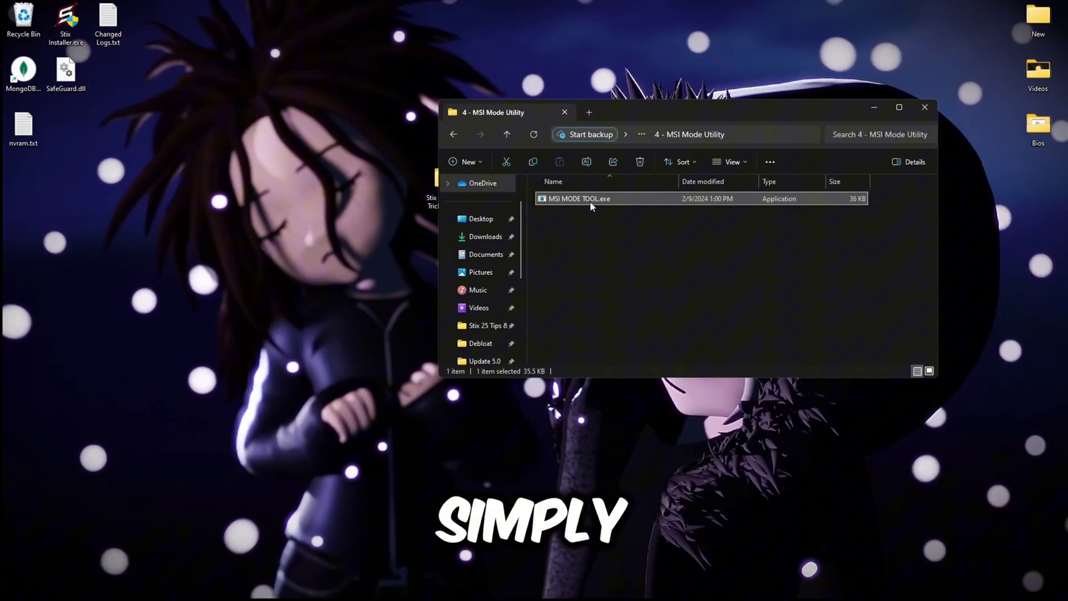
right_click(592, 198)
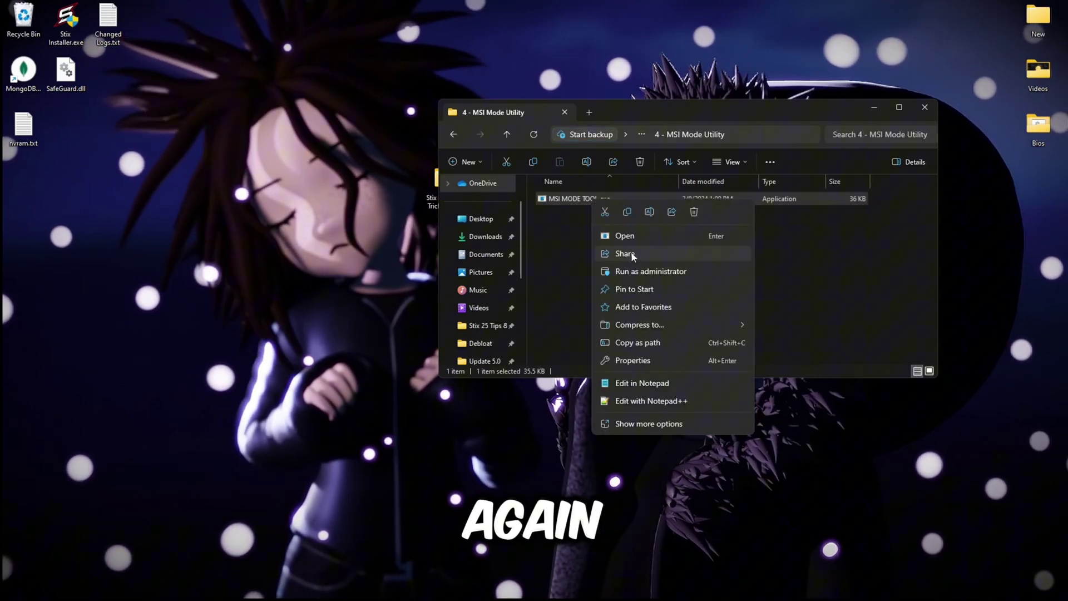
left_click(639, 271)
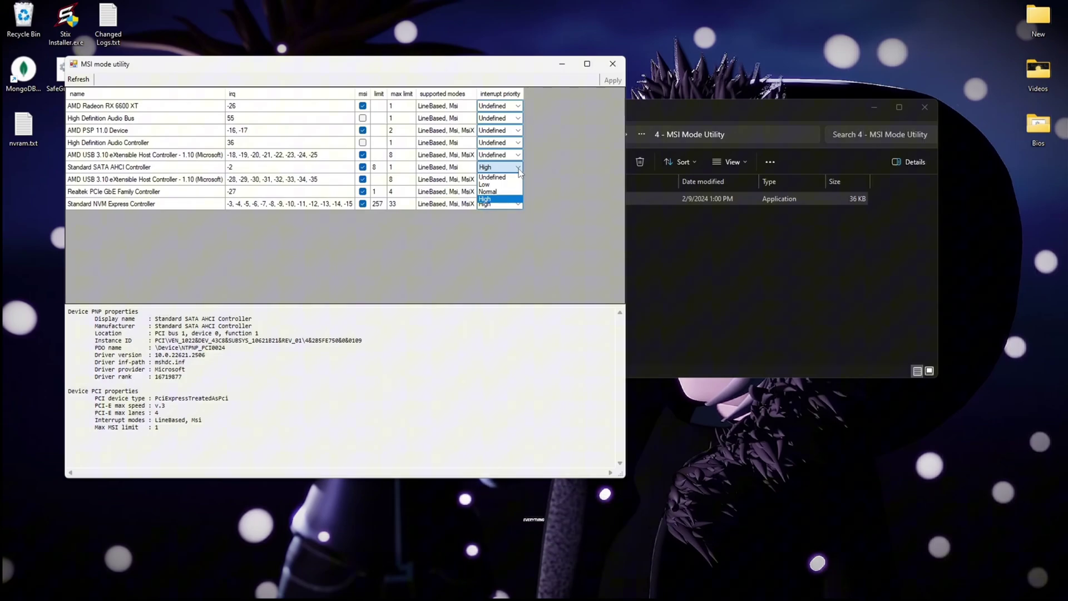
left_click(492, 177)
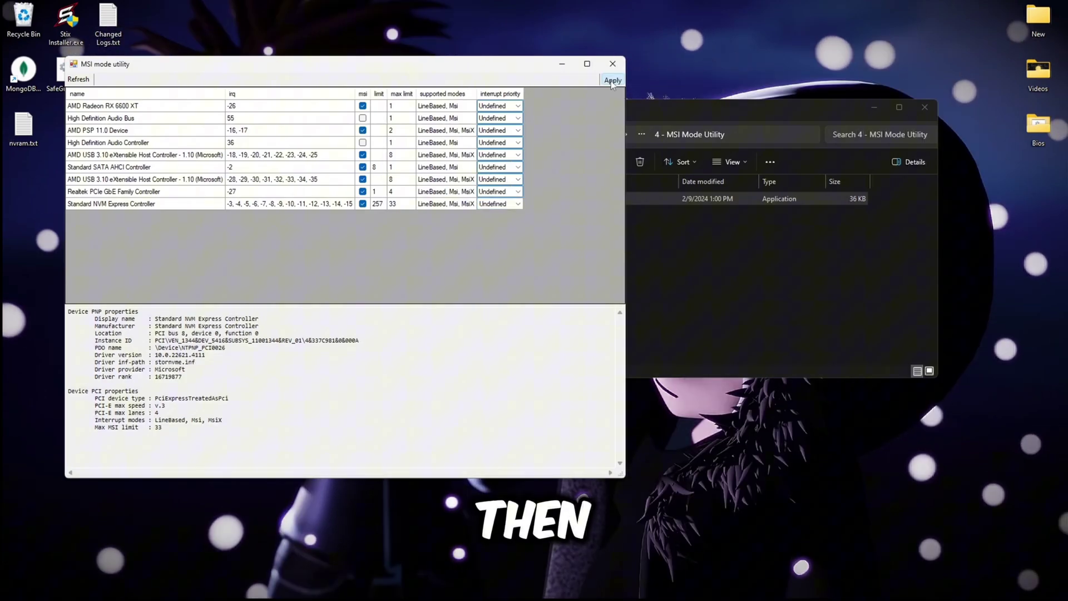
left_click(611, 81)
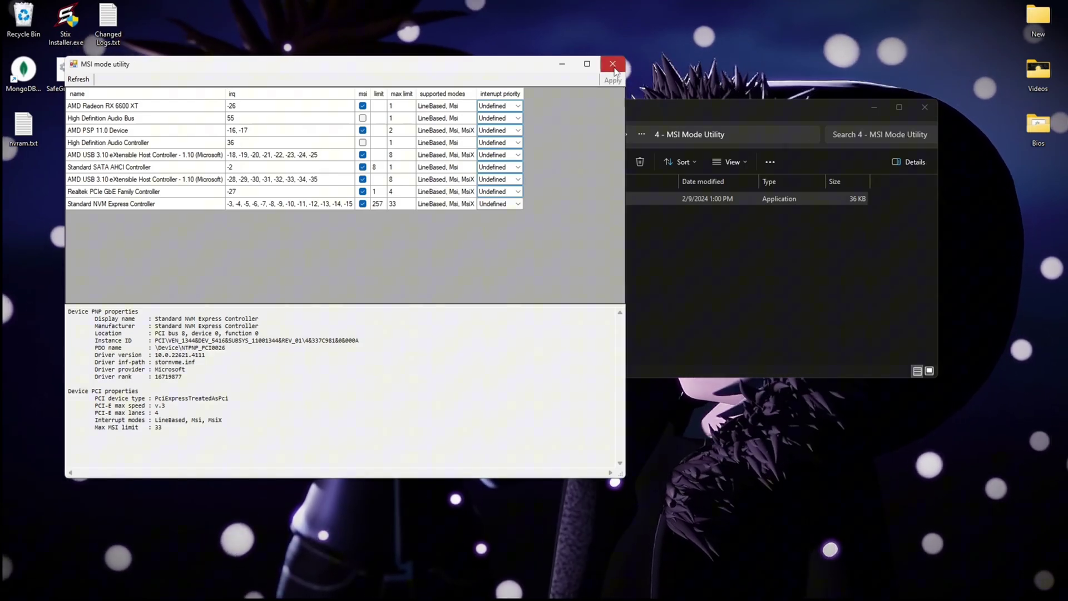
left_click(614, 66)
Step: Check in Task Manager's Performance view that GPU 0 is an AMD Radeon RX 6600 XT
key("alt+Left")
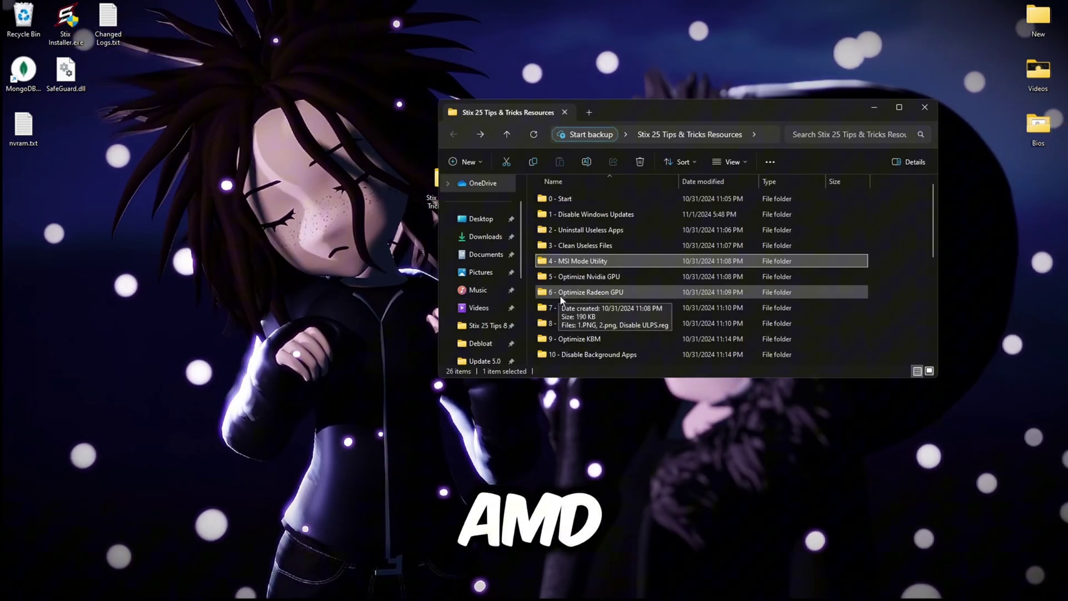
mouse_move(259, 594)
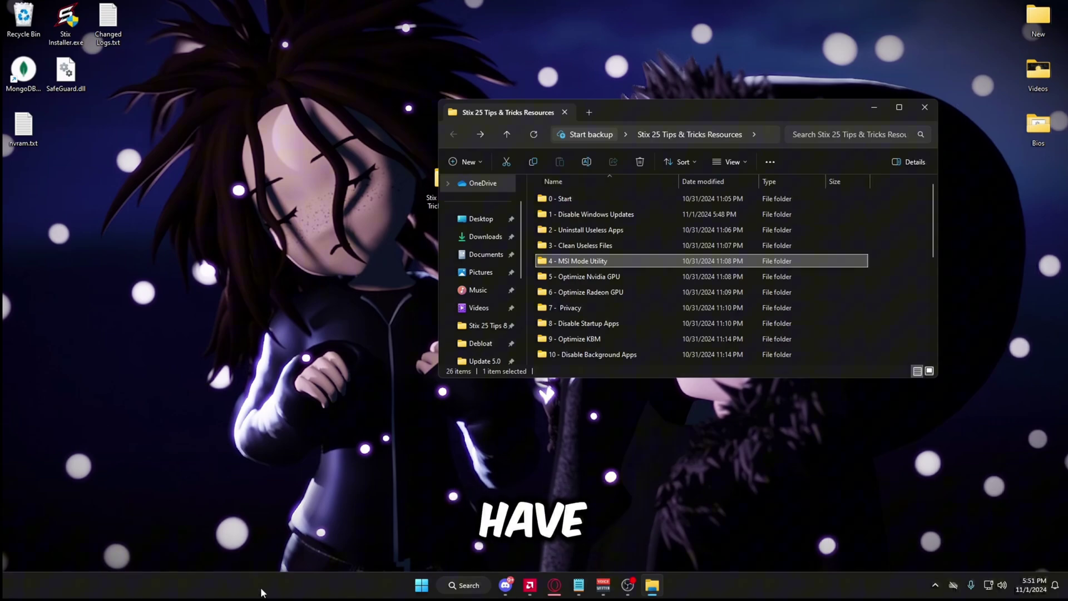
right_click(281, 577)
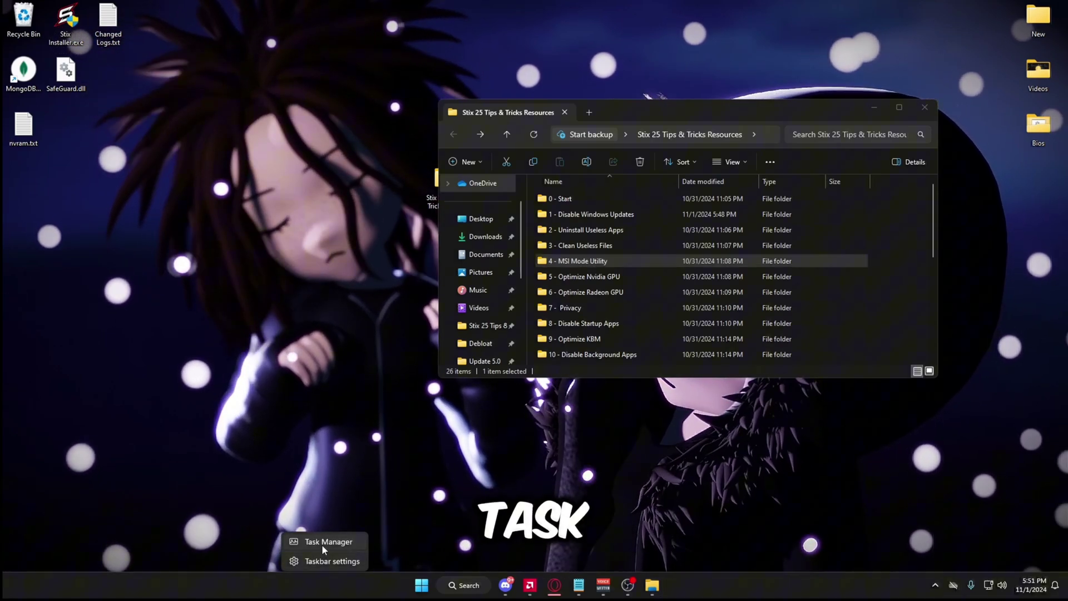
left_click(323, 546)
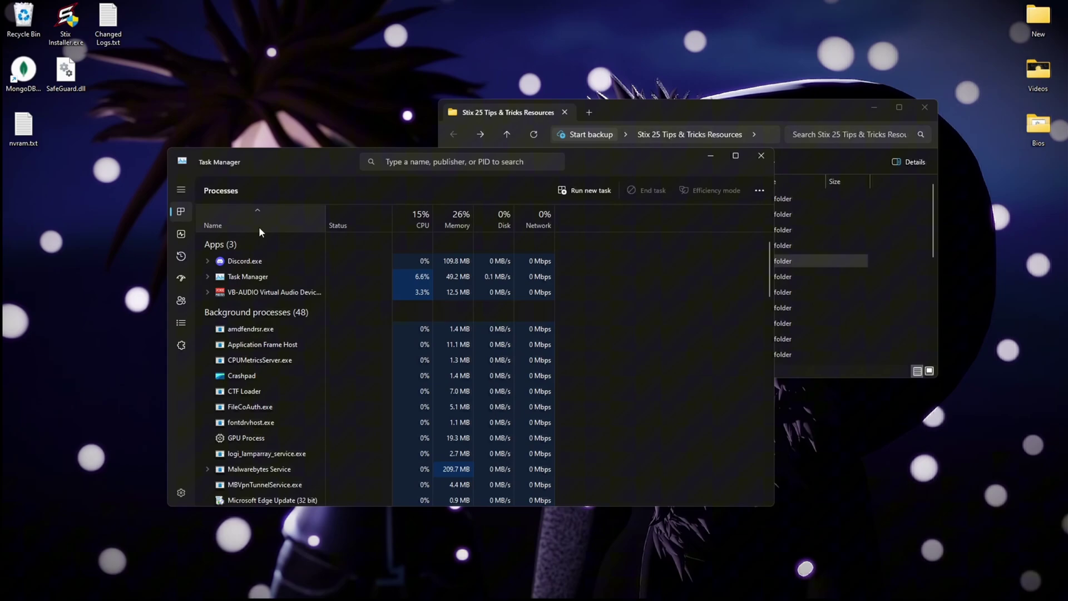
left_click(180, 234)
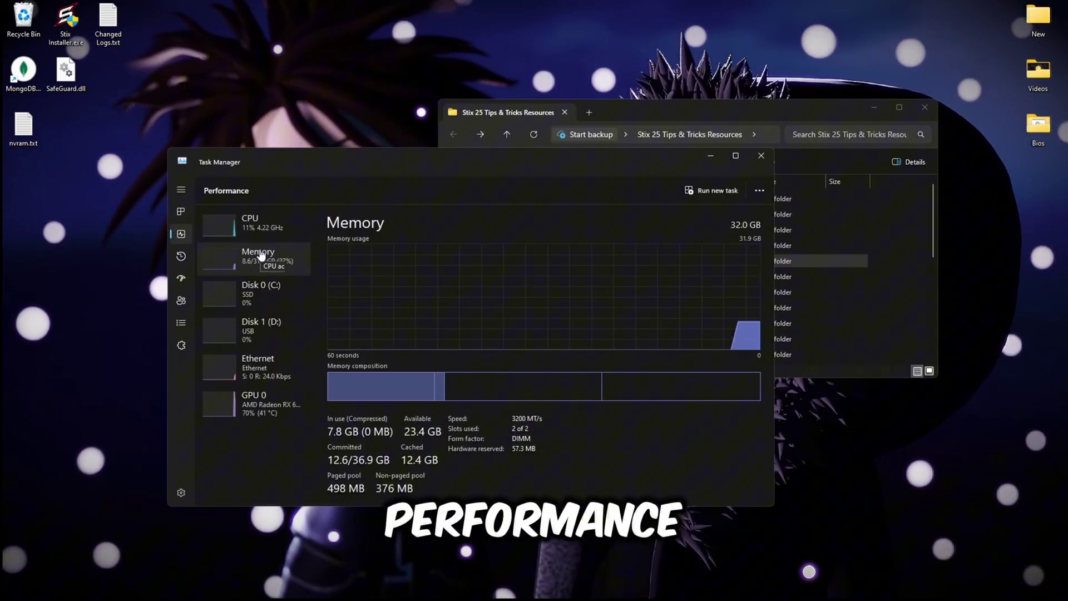
left_click(278, 401)
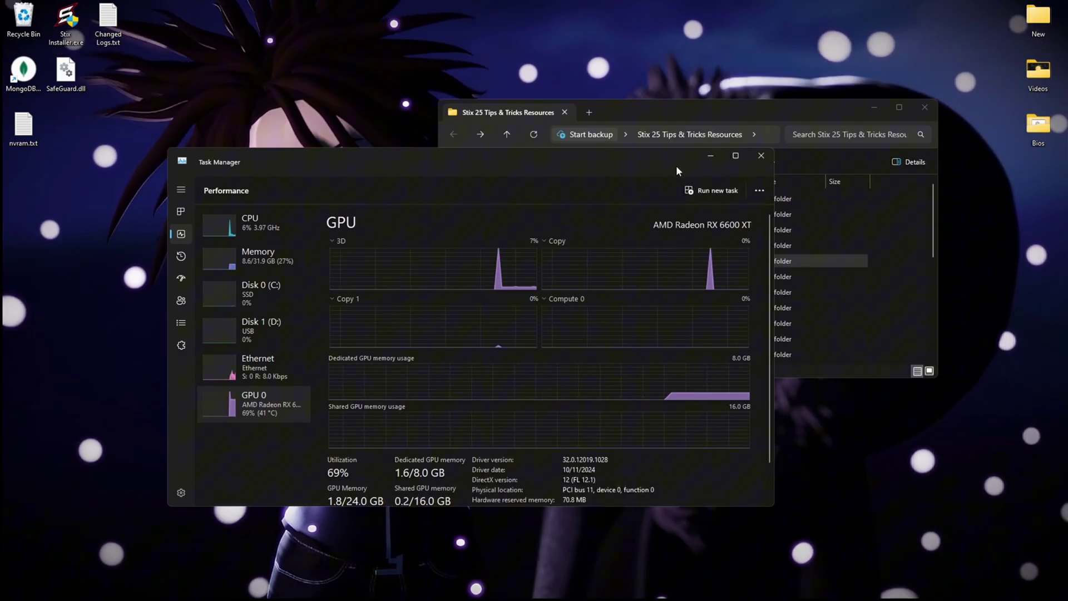
left_click(710, 156)
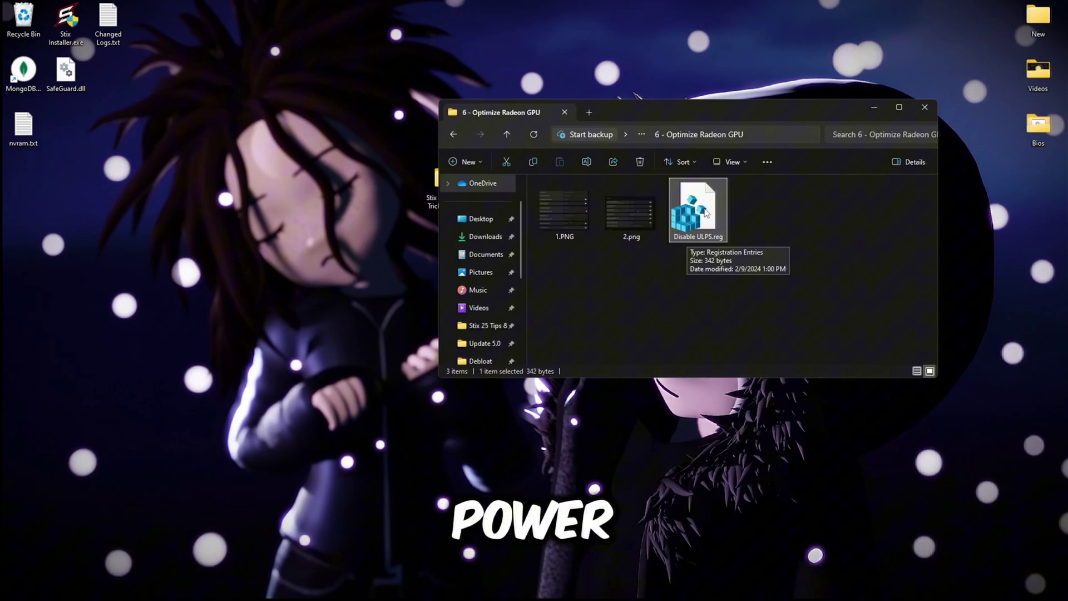
Step: Merge Disable ULPS.reg into the registry, confirm the success message, and go back to the resources folder
double_click(707, 216)
left_click(617, 320)
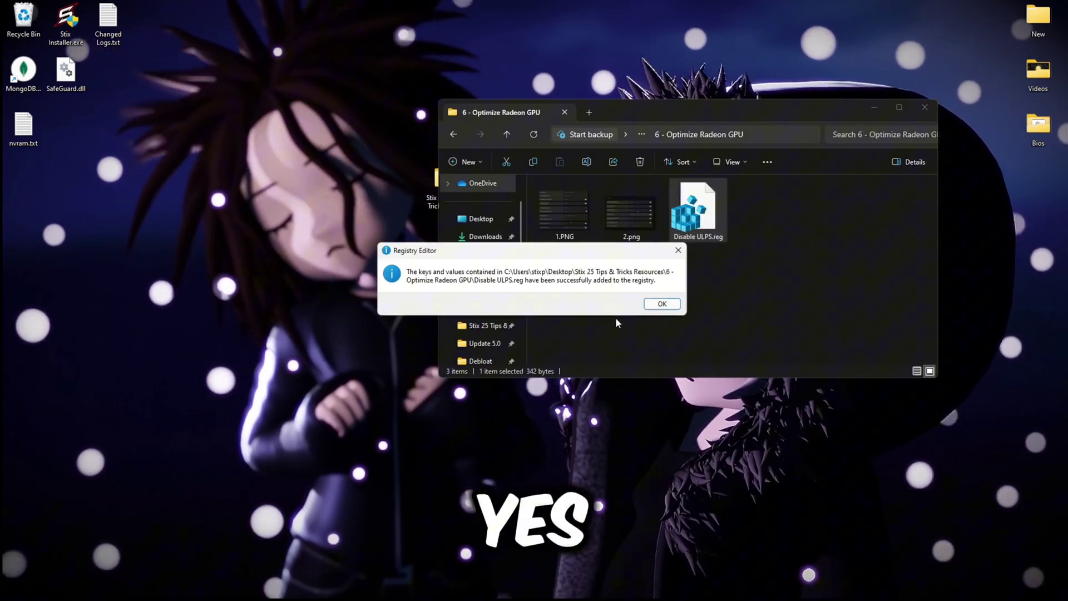
left_click(651, 303)
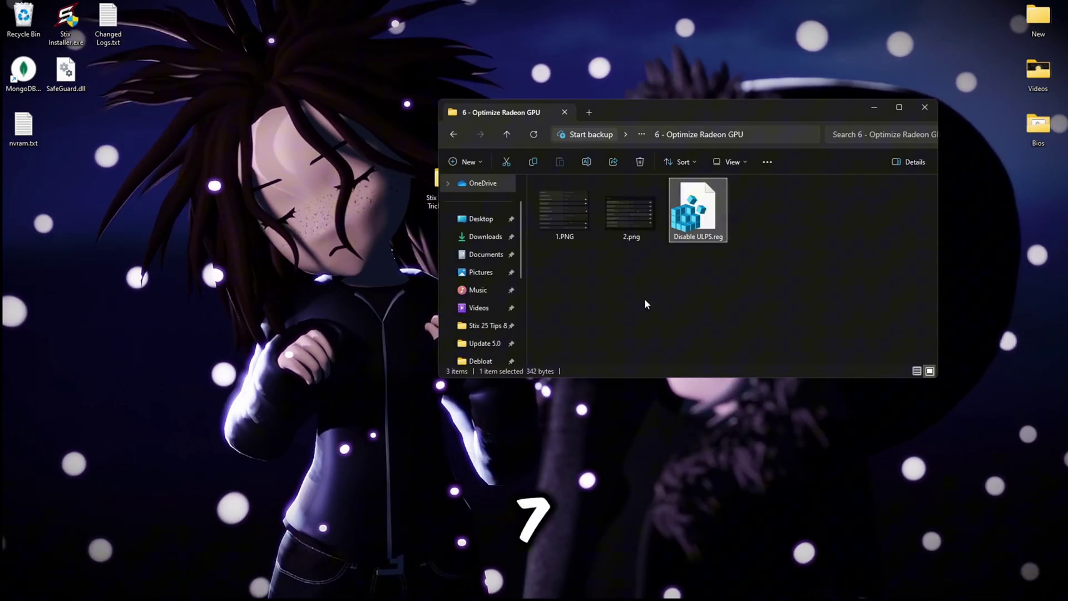
key("alt+Left")
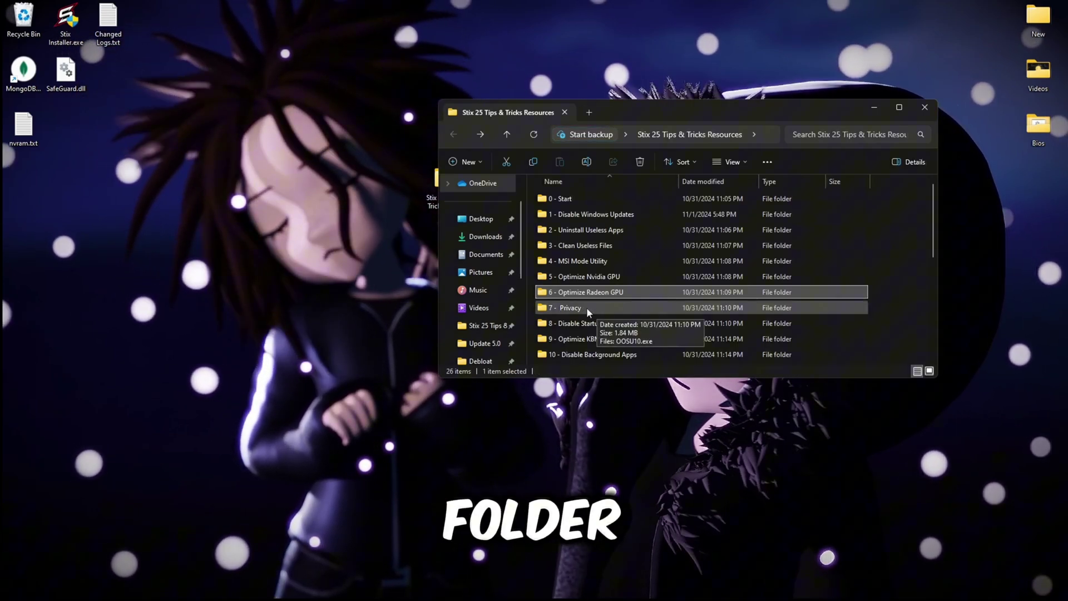
Step: Open the 7 - Privacy folder and run OOSU10.exe as administrator
double_click(586, 309)
left_click(585, 198)
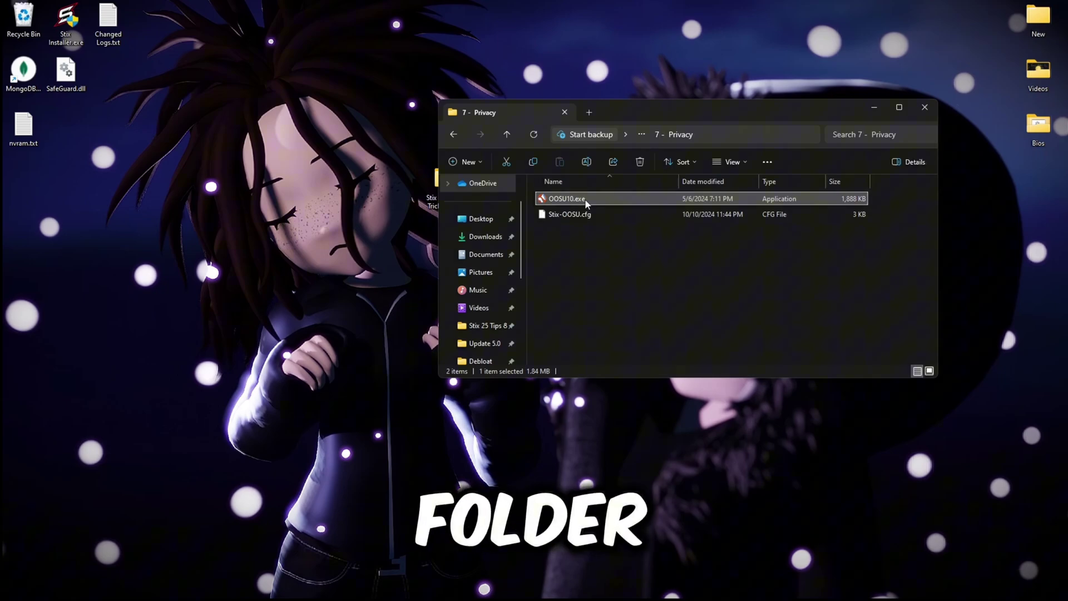
right_click(585, 199)
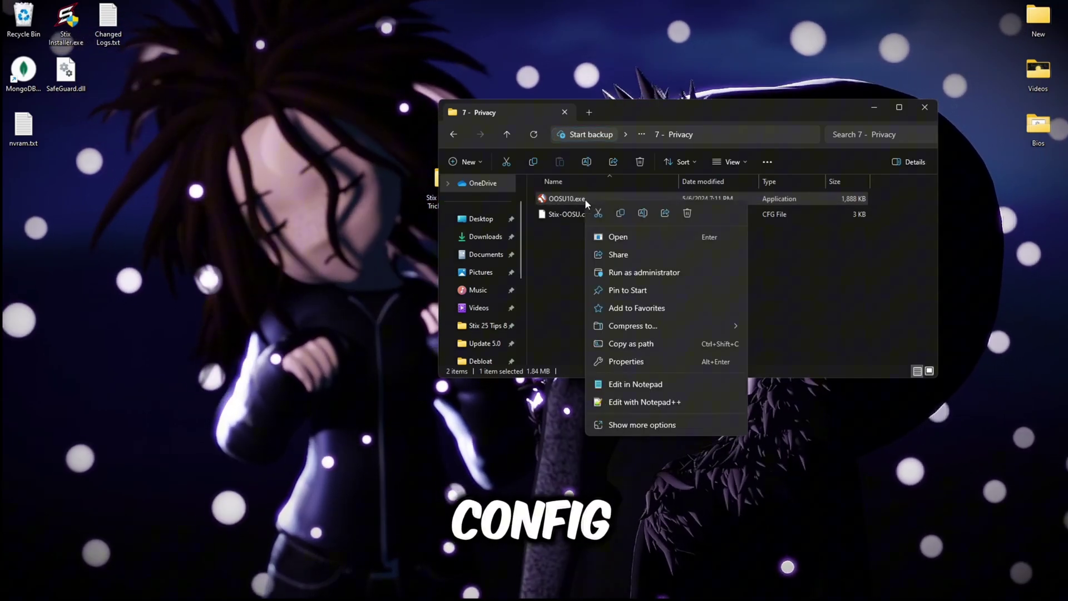
left_click(642, 272)
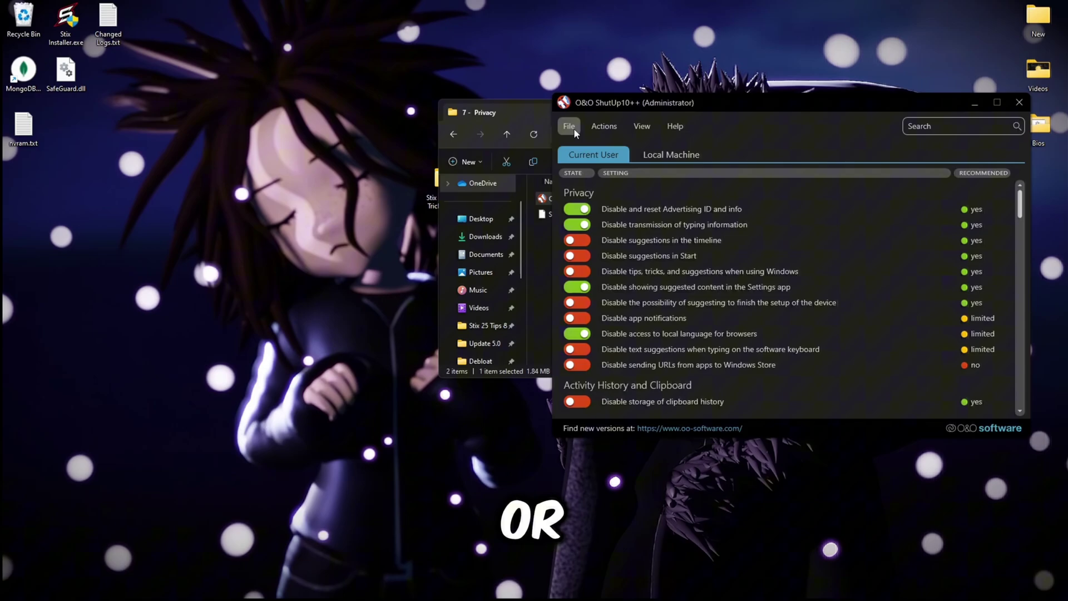
Step: Import Stix-OOSU.cfg to apply 175 privacy changes, then exit O&O ShutUp10++
left_click(573, 128)
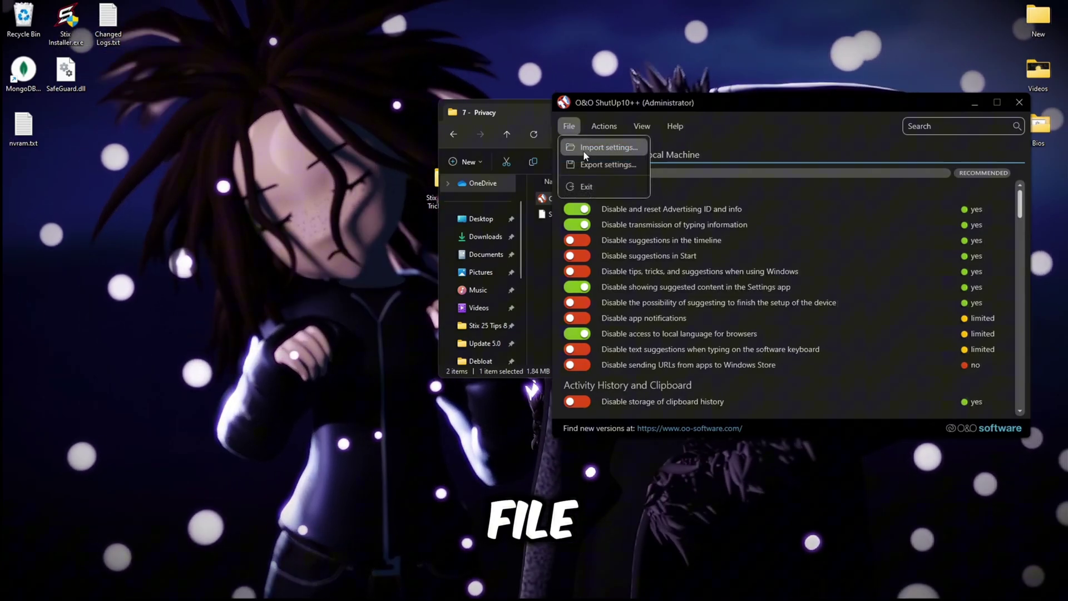
left_click(583, 148)
left_click(667, 176)
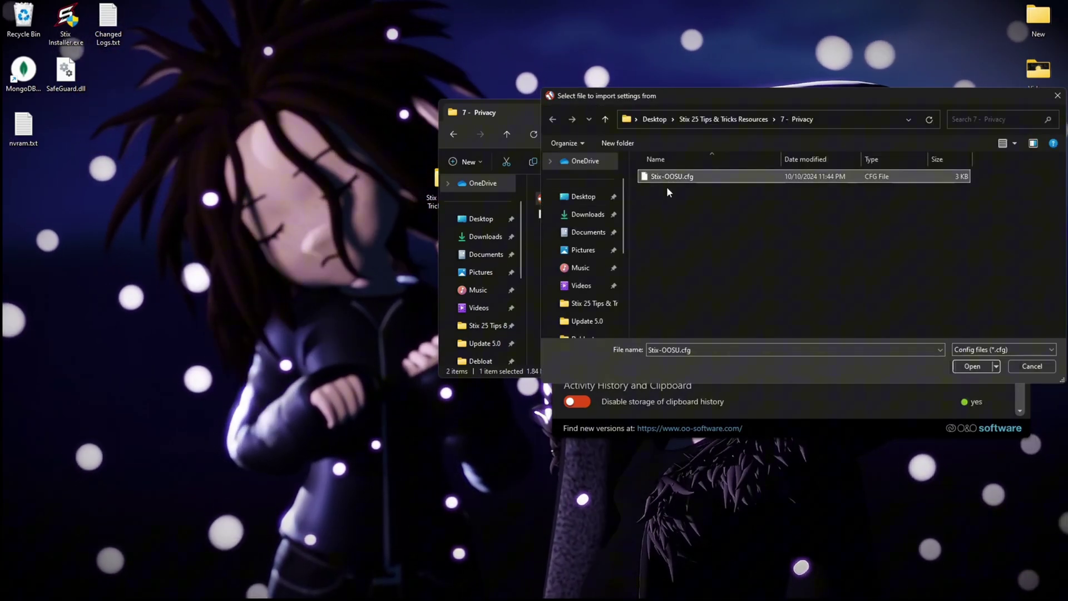
left_click(971, 366)
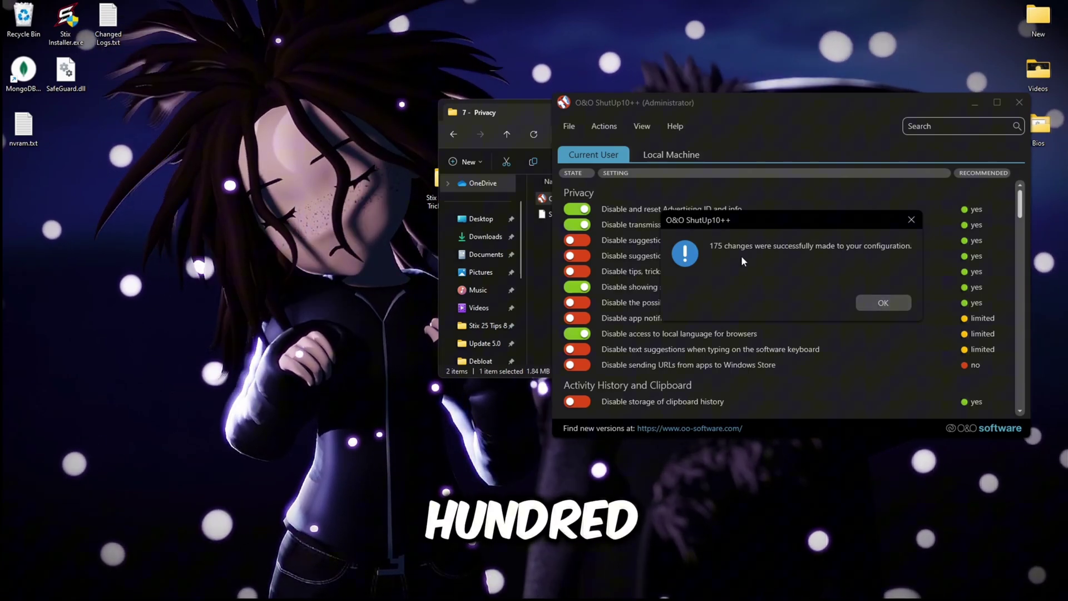
left_click(885, 302)
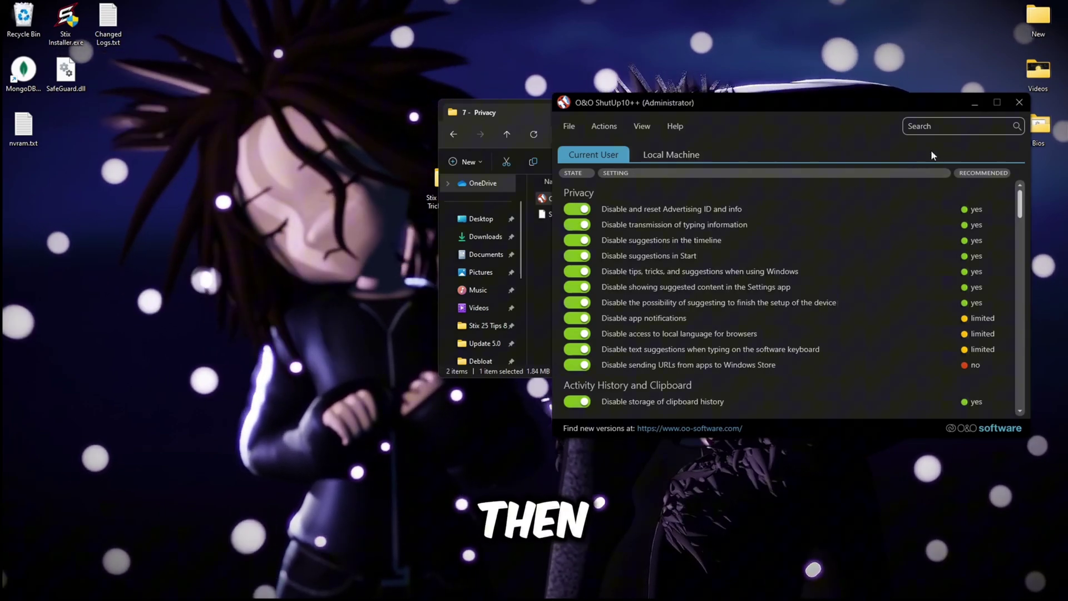
left_click(1019, 102)
left_click(887, 330)
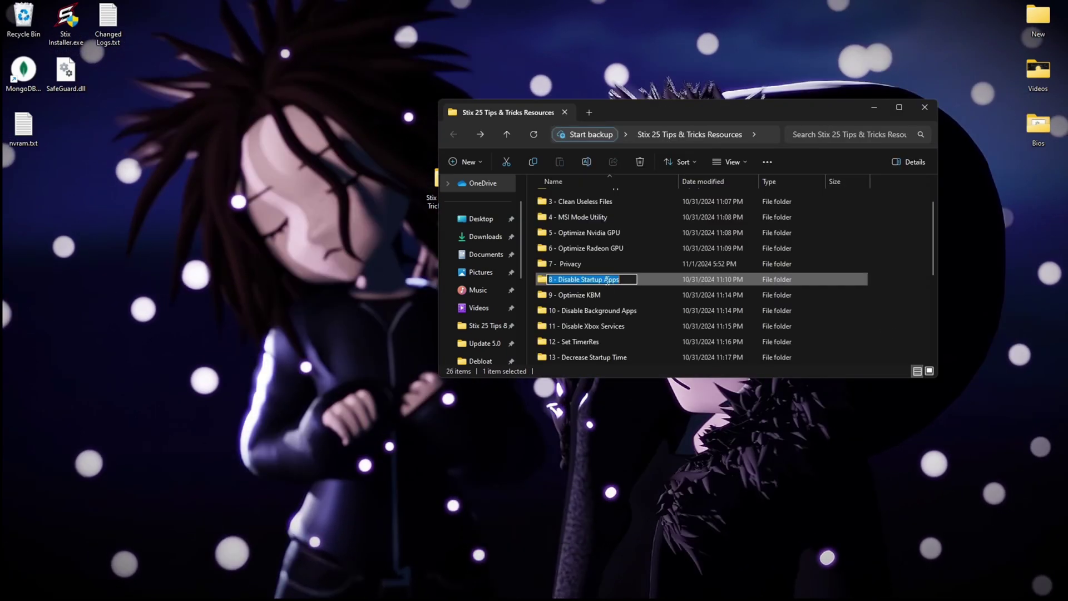
Step: Launch Autoruns from 8 - Disable Startup Apps, accept its license, and uncheck AMDNoiseSuppression under Logon
double_click(649, 282)
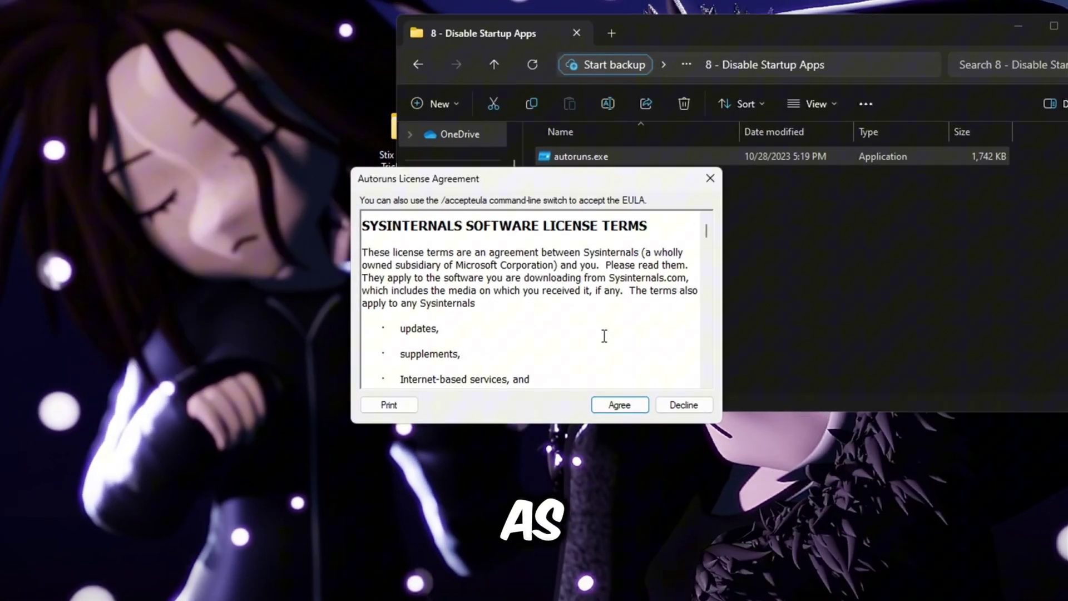
left_click(619, 406)
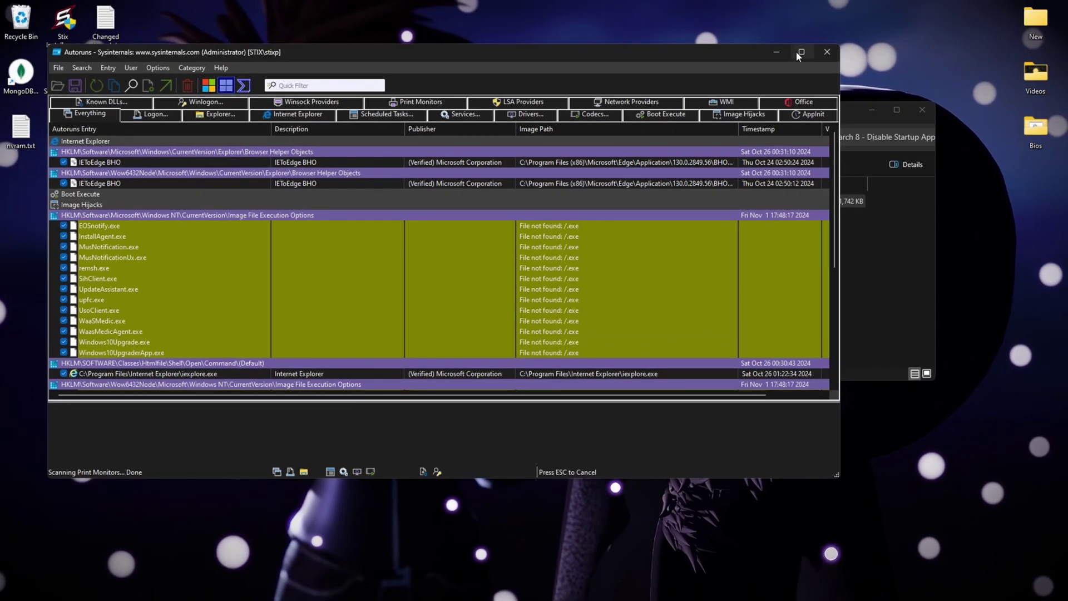
left_click(802, 52)
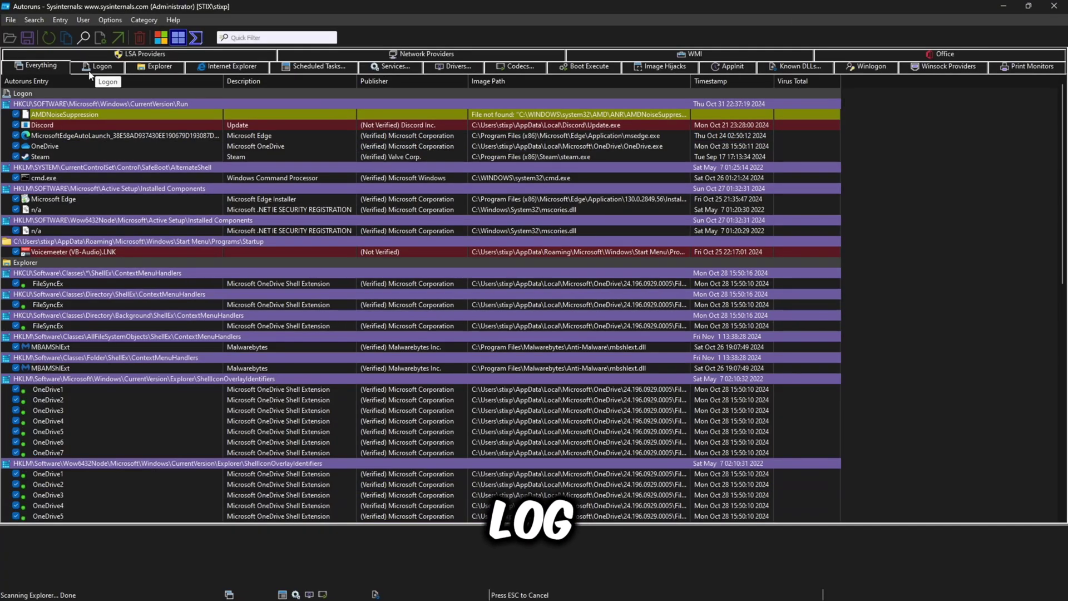
left_click(89, 71)
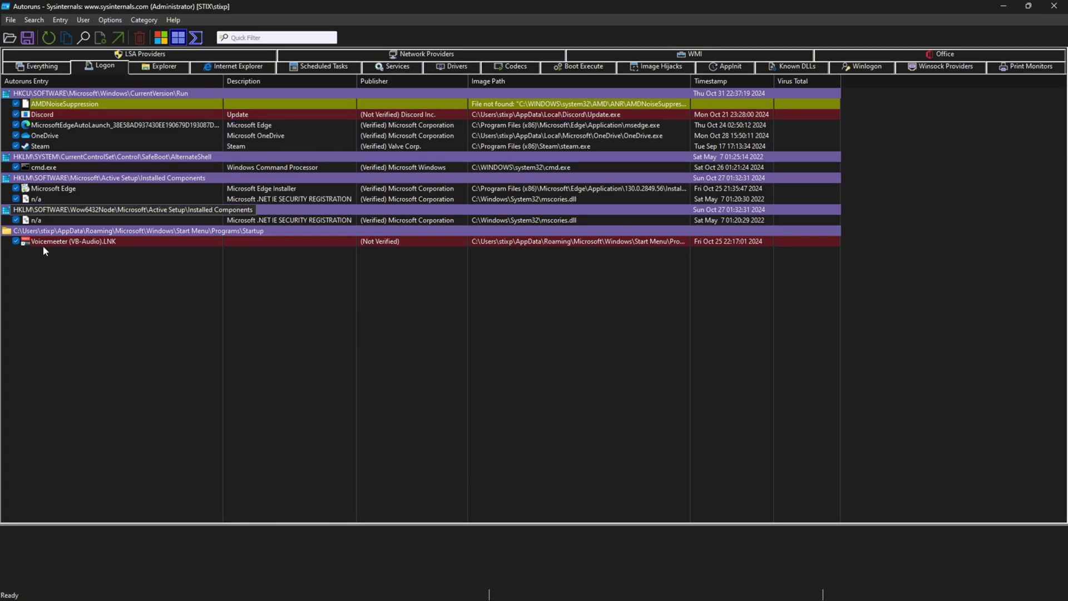
left_click(15, 104)
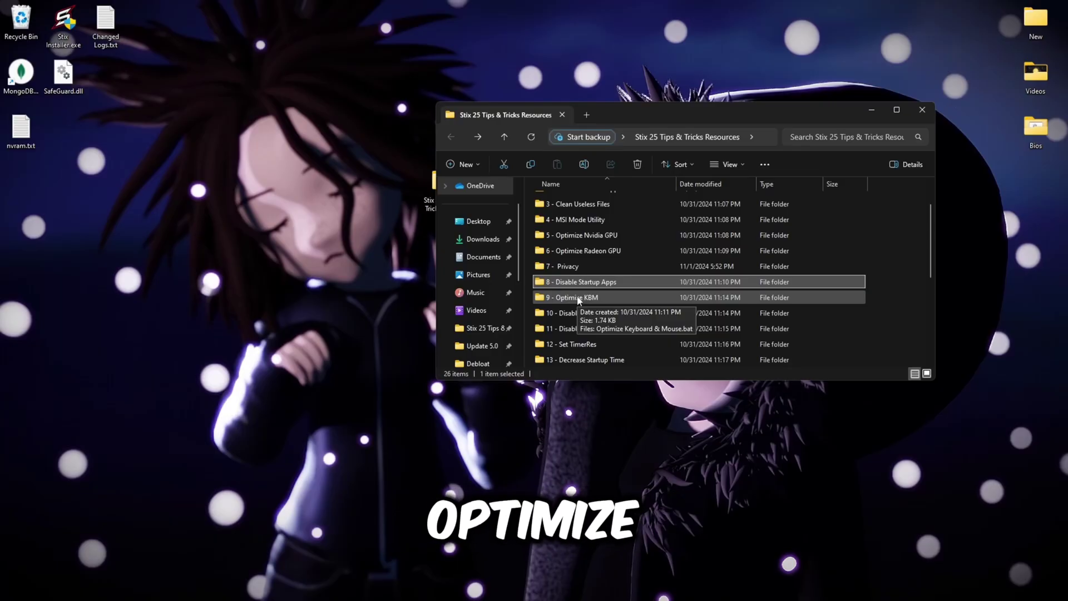
Step: Run the keyboard and mouse script in 9 - Optimize KBM as administrator
double_click(579, 299)
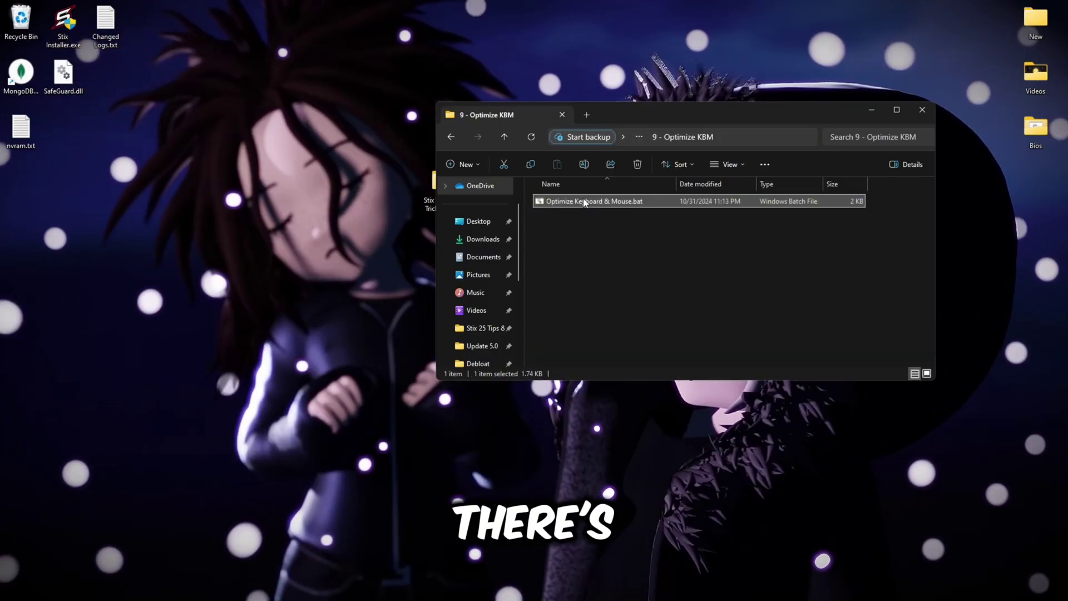
right_click(584, 203)
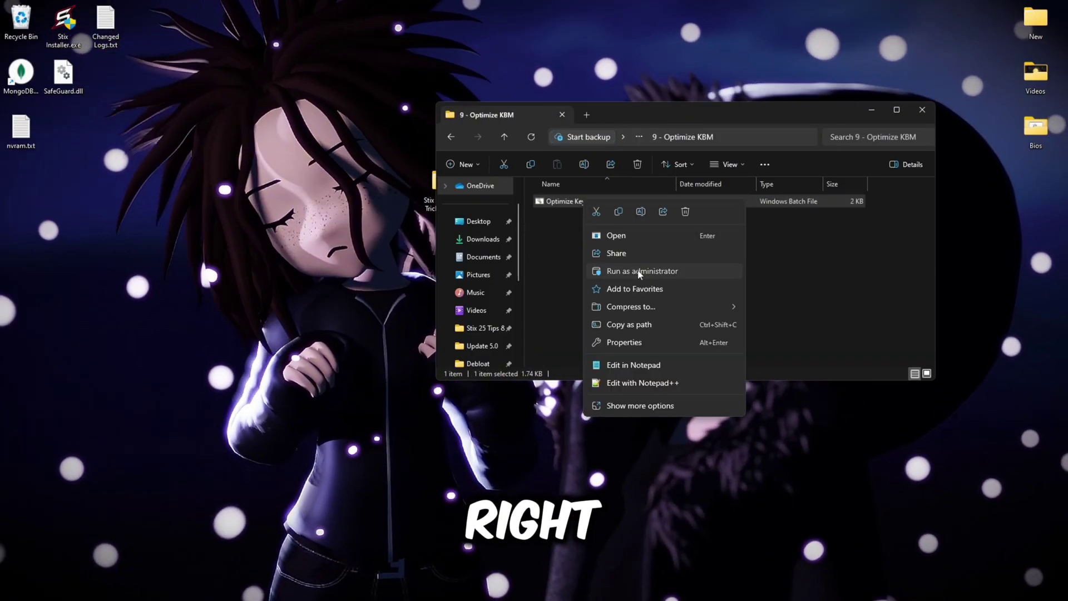
left_click(639, 272)
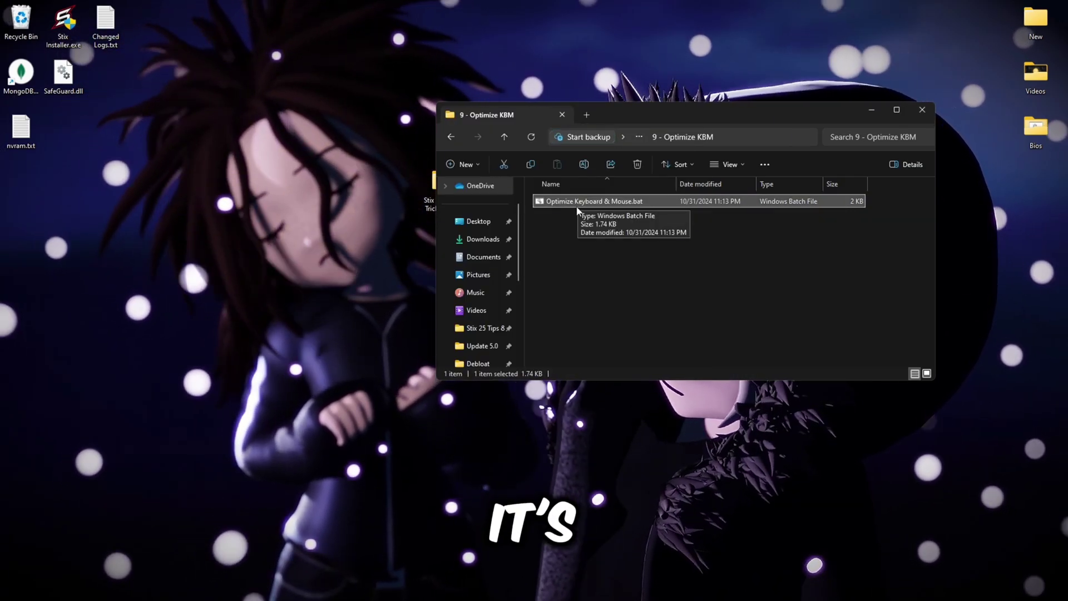
key("alt+Left")
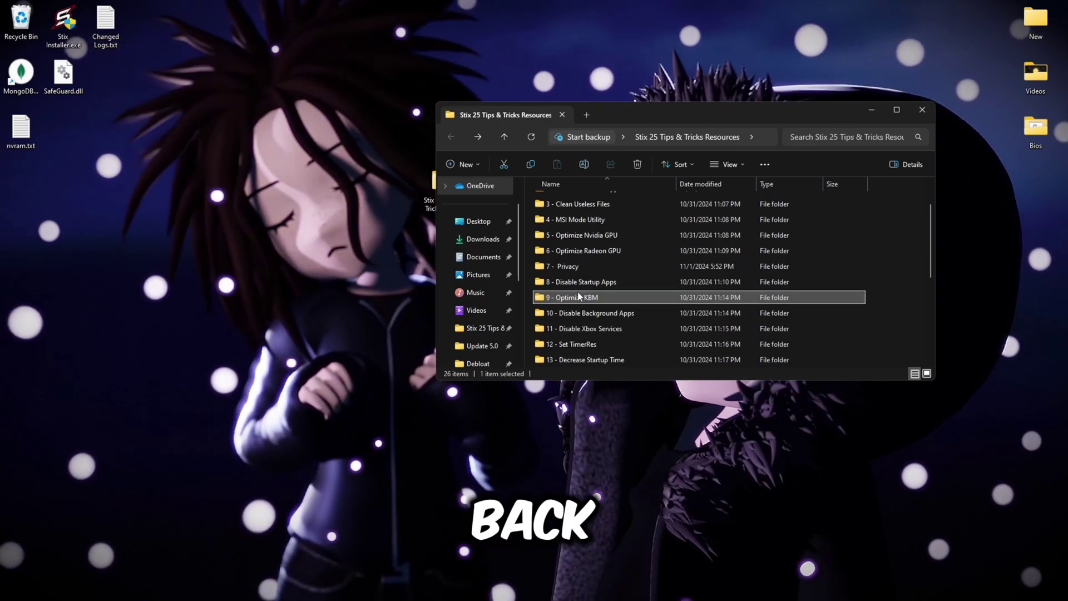
Step: Merge the Disable Background Apps registry file from folder 10 into the registry
double_click(586, 315)
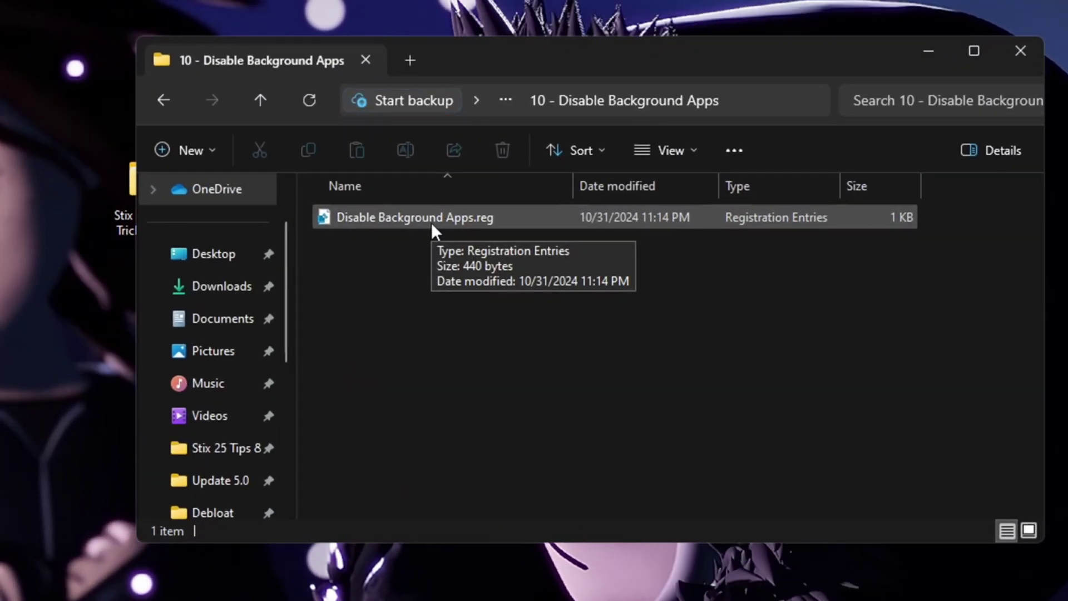
double_click(432, 218)
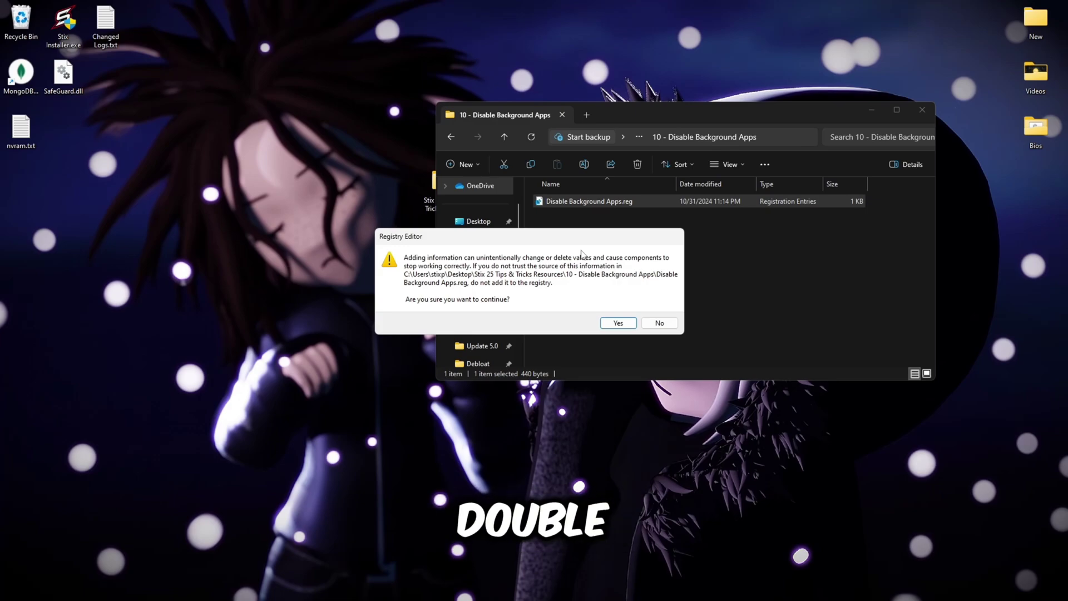
left_click(617, 322)
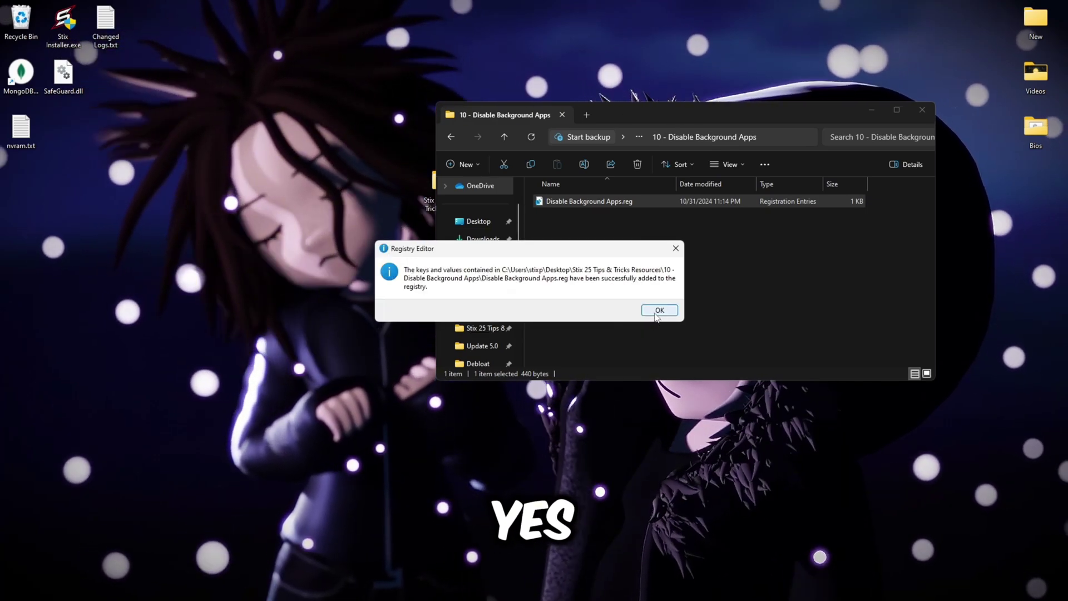
left_click(660, 309)
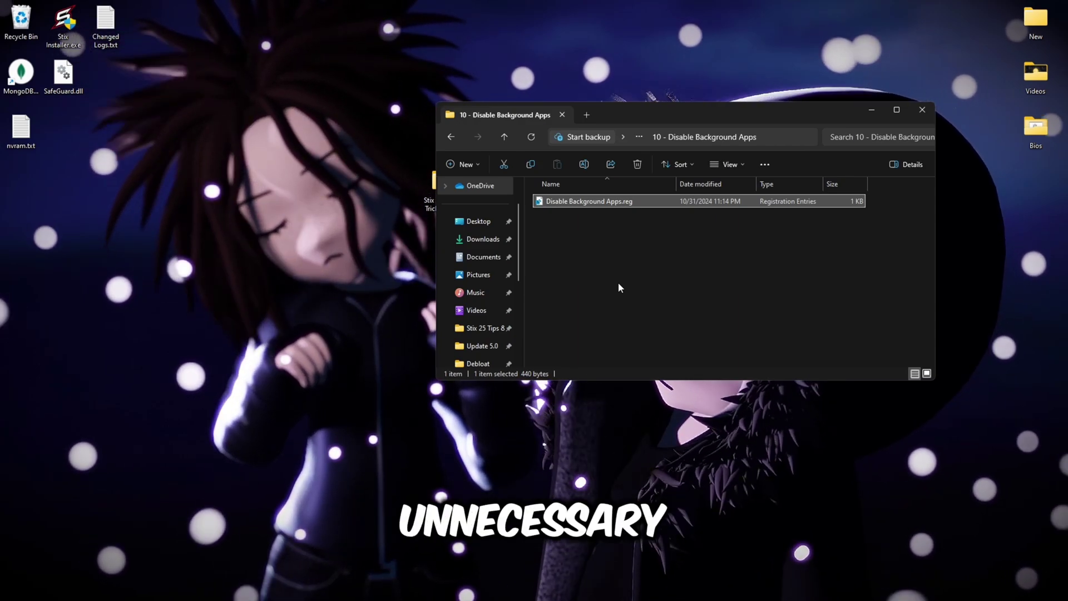
key("alt+Left")
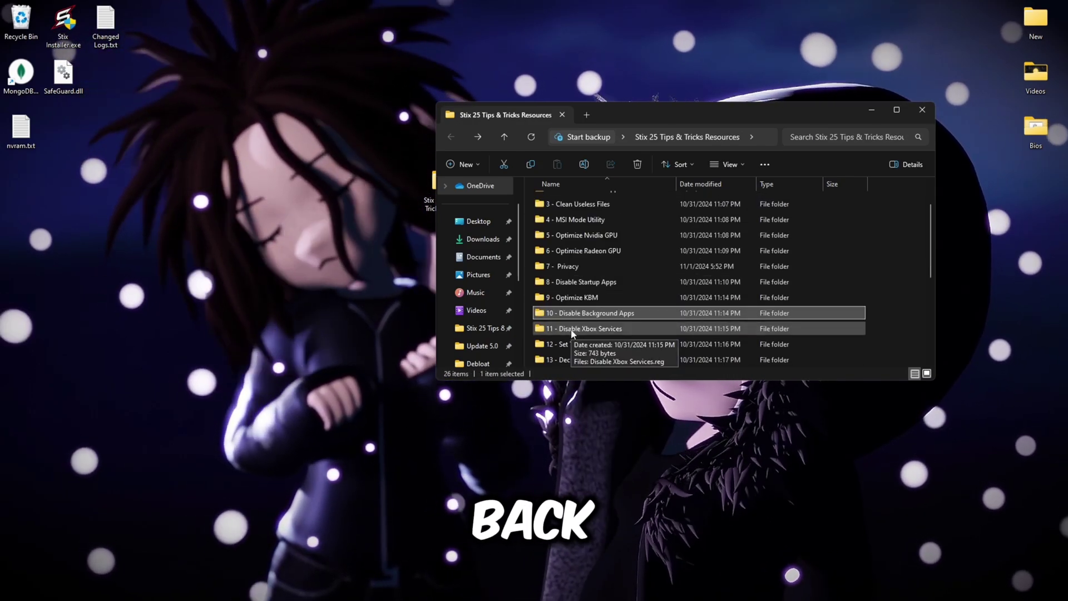
Step: Merge Disable Xbox Services.reg from folder 11 into the registry
double_click(572, 333)
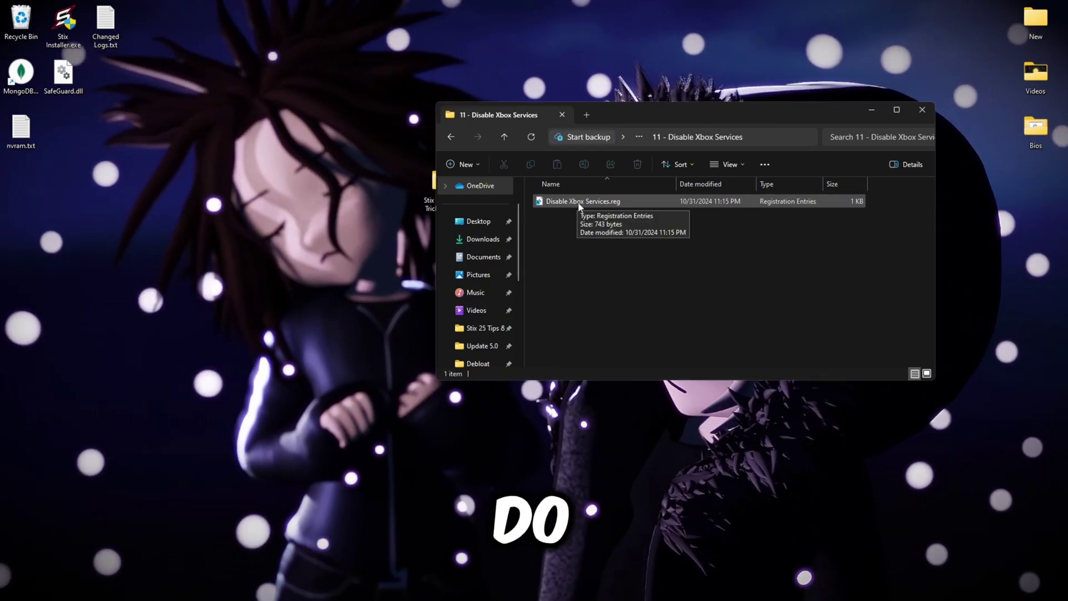
double_click(577, 206)
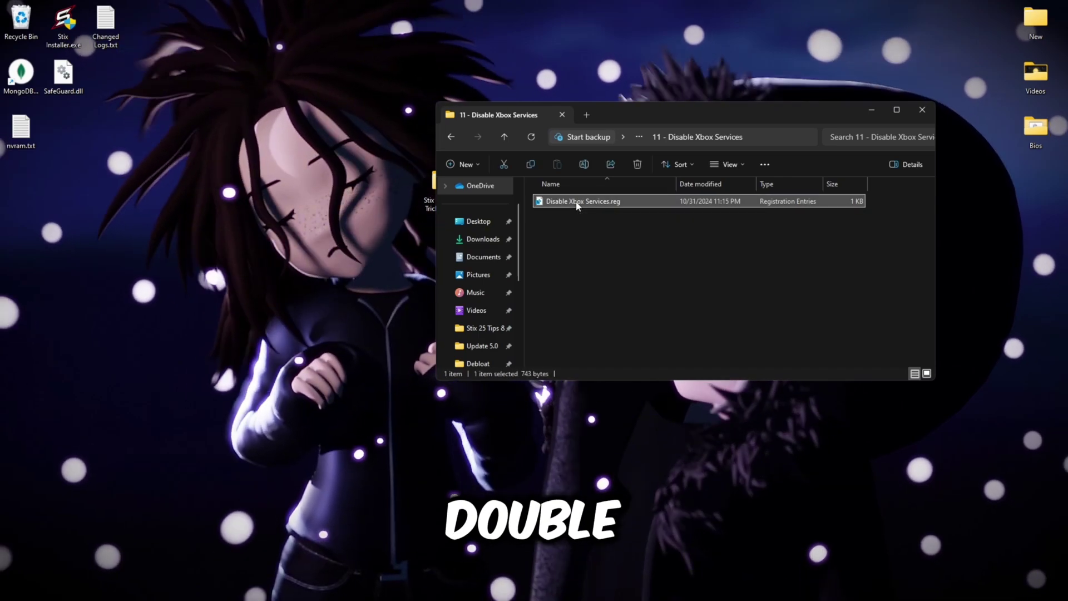
left_click(616, 322)
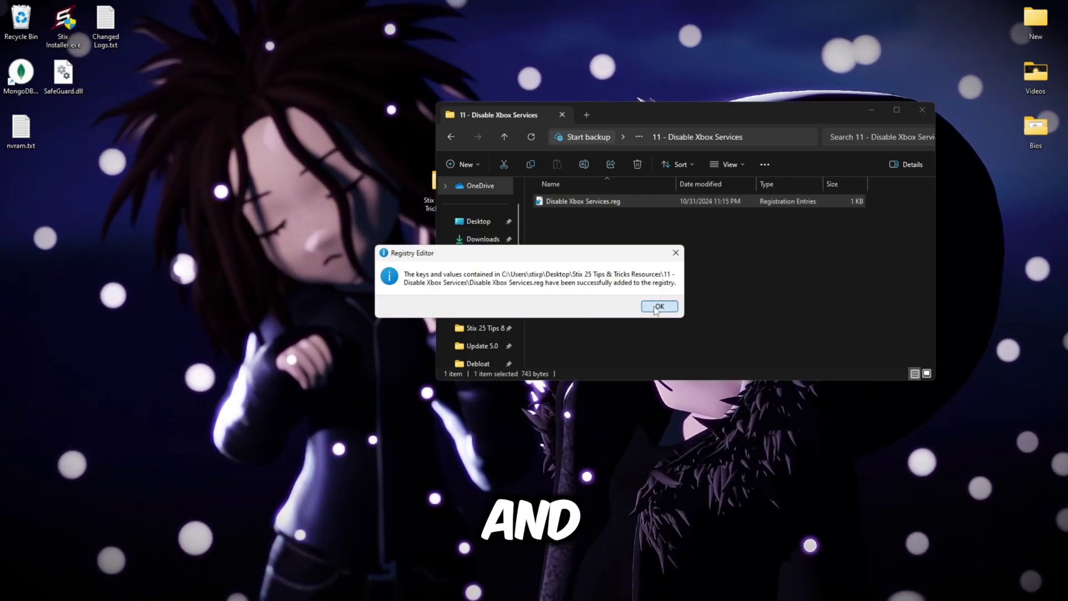
left_click(659, 306)
key("alt+Left")
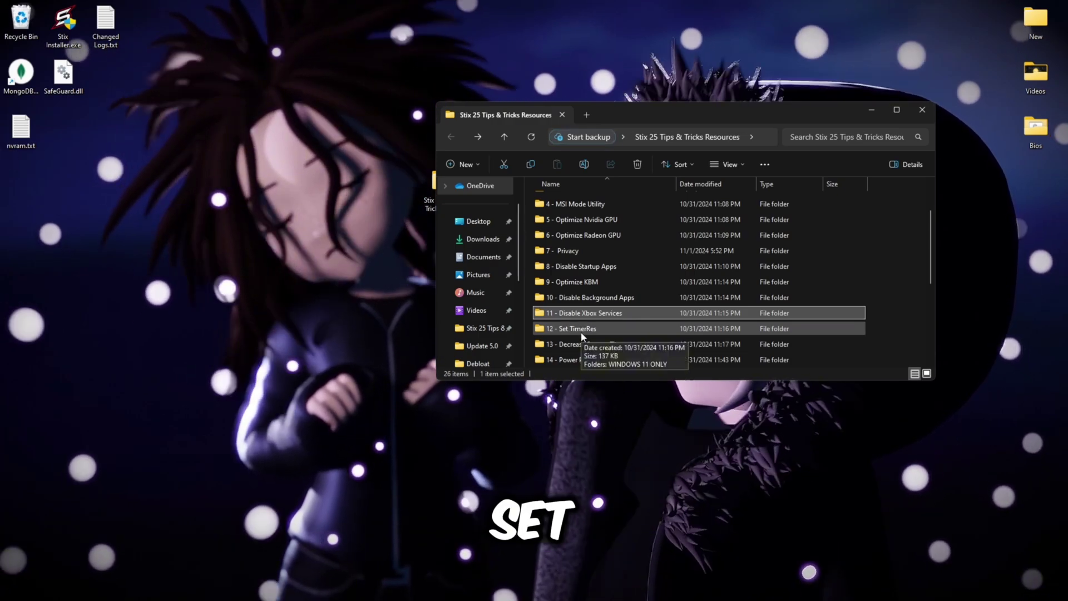
Step: Move SetTimerResolution.exe from 12 - Set TimerRes > WINDOWS 11 ONLY into the root of drive C
double_click(578, 329)
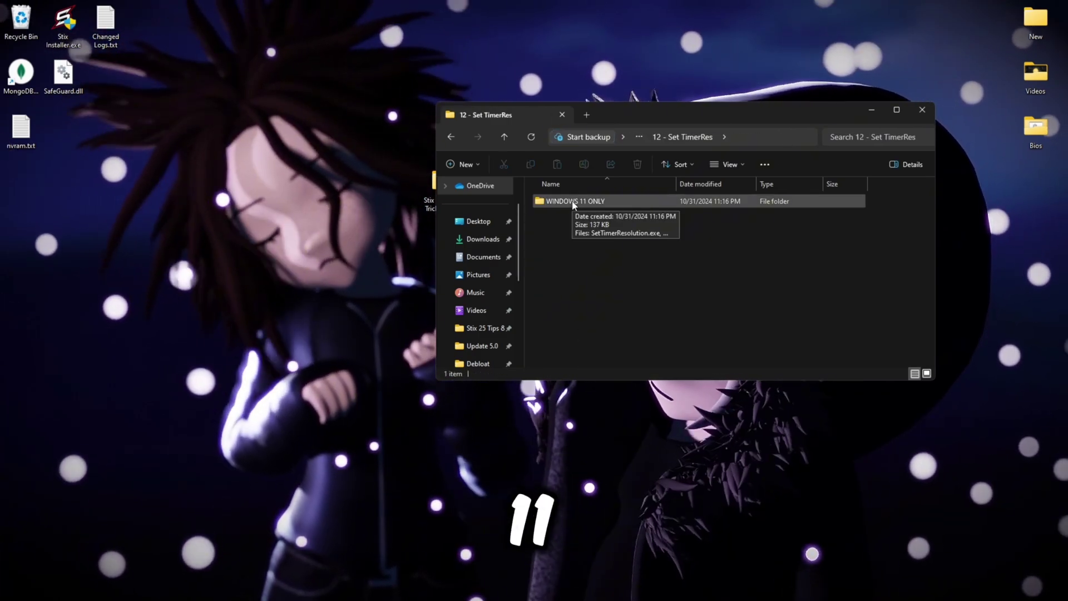
double_click(574, 203)
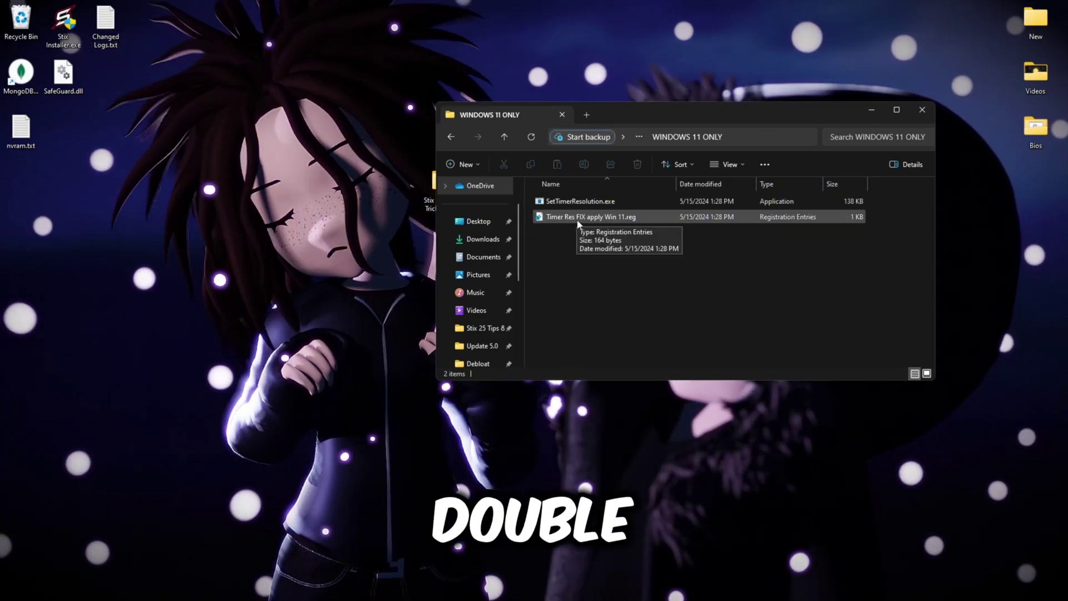
left_click_drag(580, 201, 190, 189)
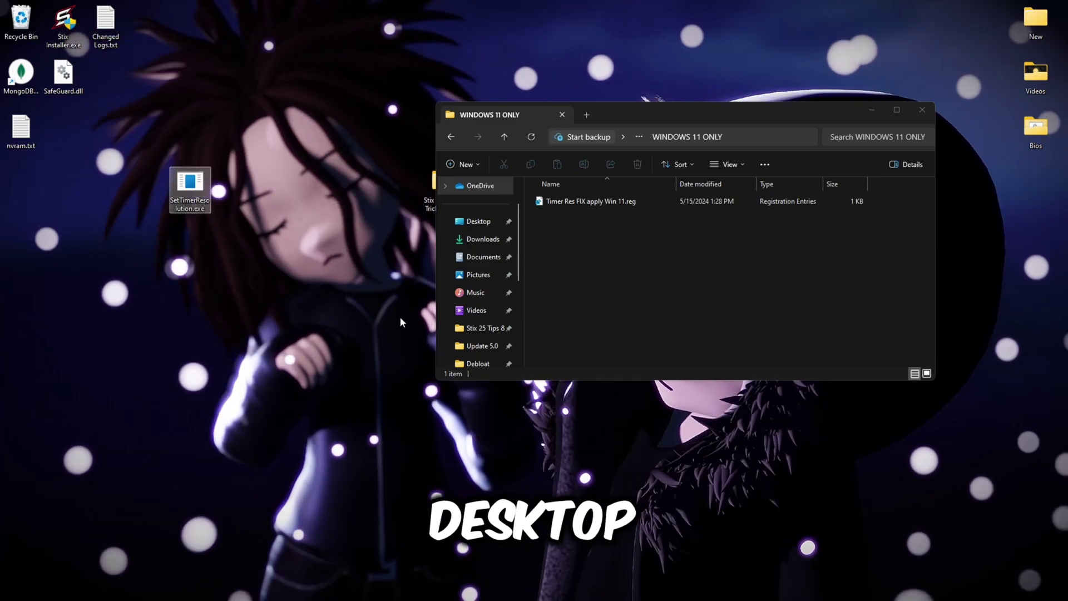
key("super")
type("f")
left_click(413, 267)
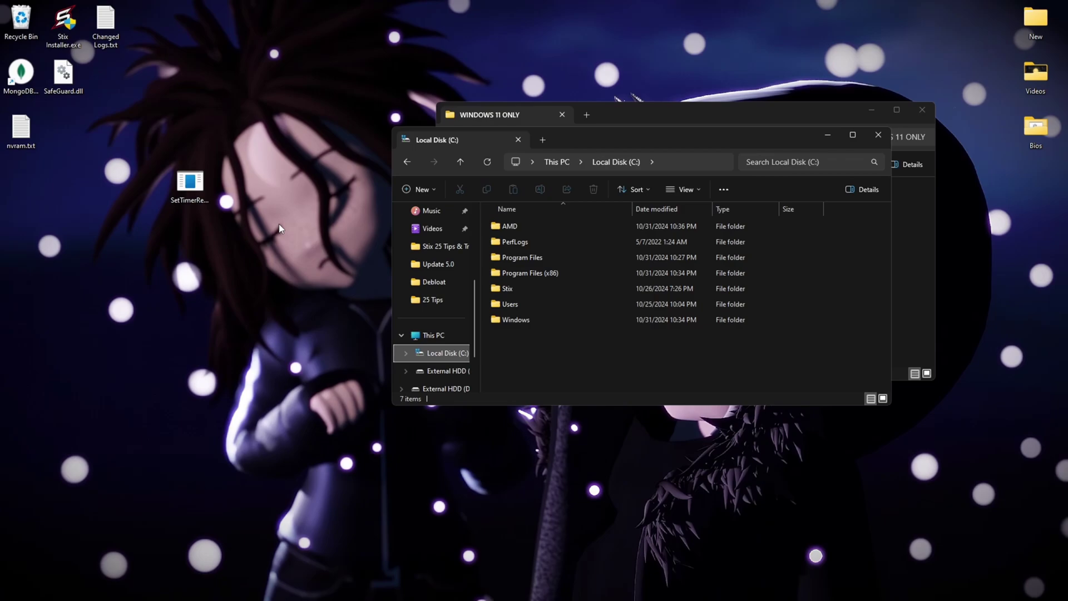
left_click_drag(189, 183, 556, 289)
Step: Create a shortcut to SetTimerResolution.exe and place it on the desktop
right_click(518, 335)
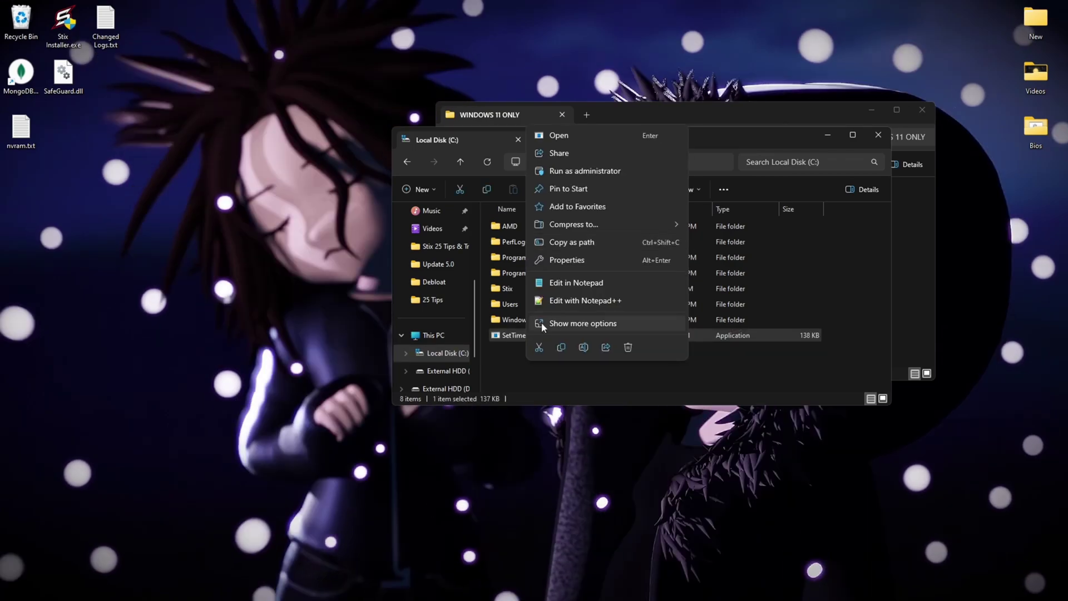
key("F2")
right_click(547, 340)
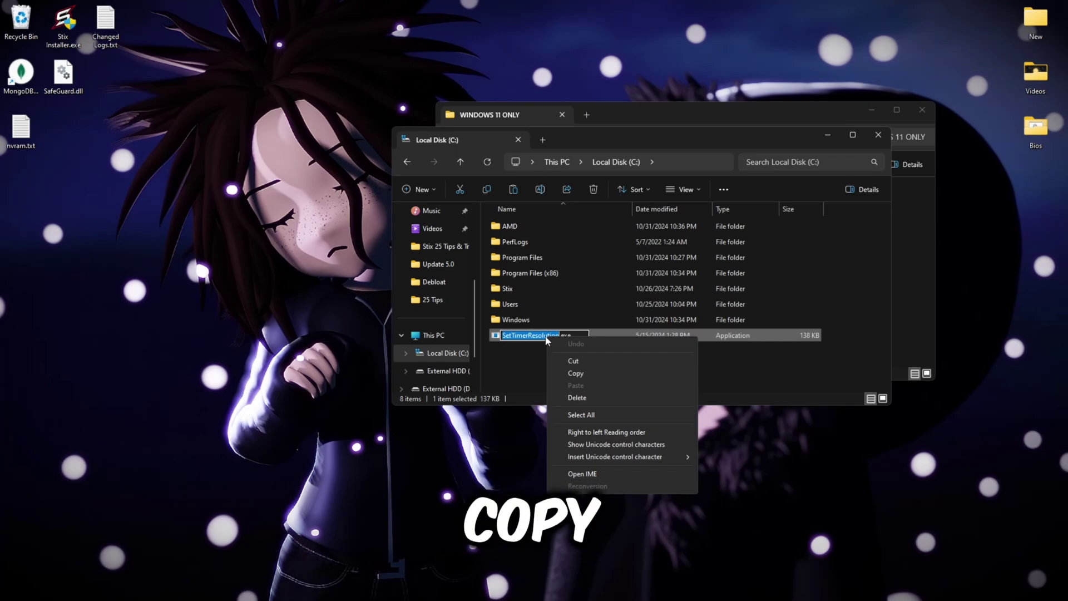
left_click(575, 372)
right_click(578, 334)
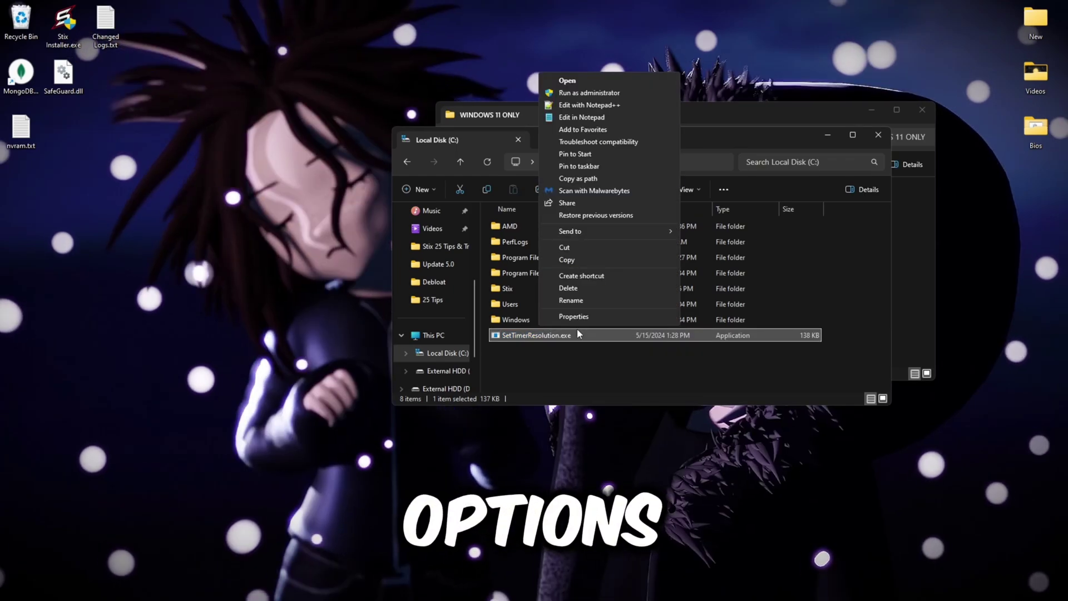
left_click(576, 276)
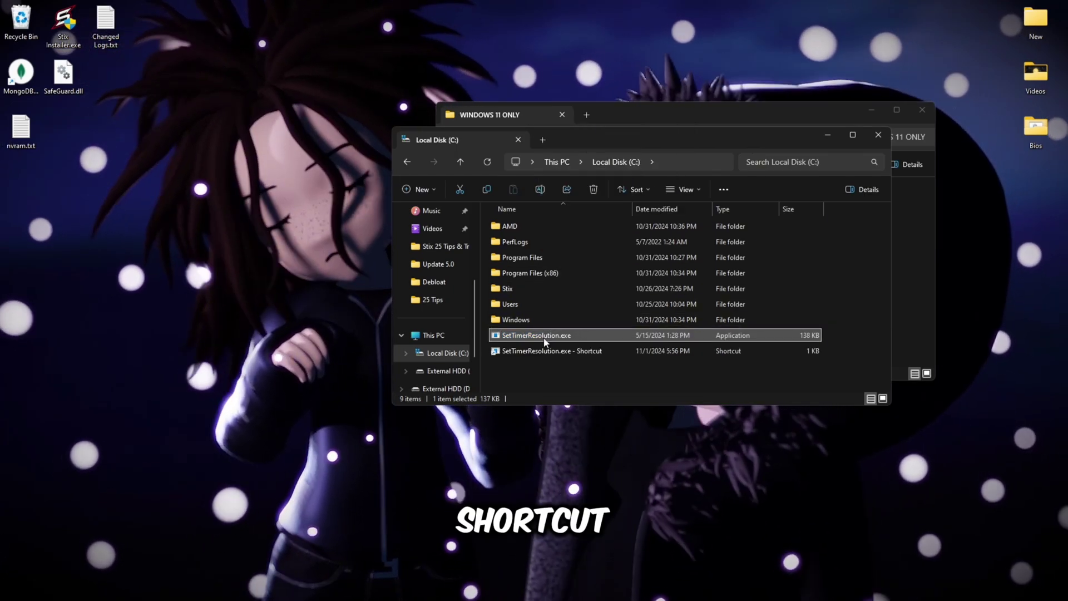
left_click_drag(538, 351, 233, 303)
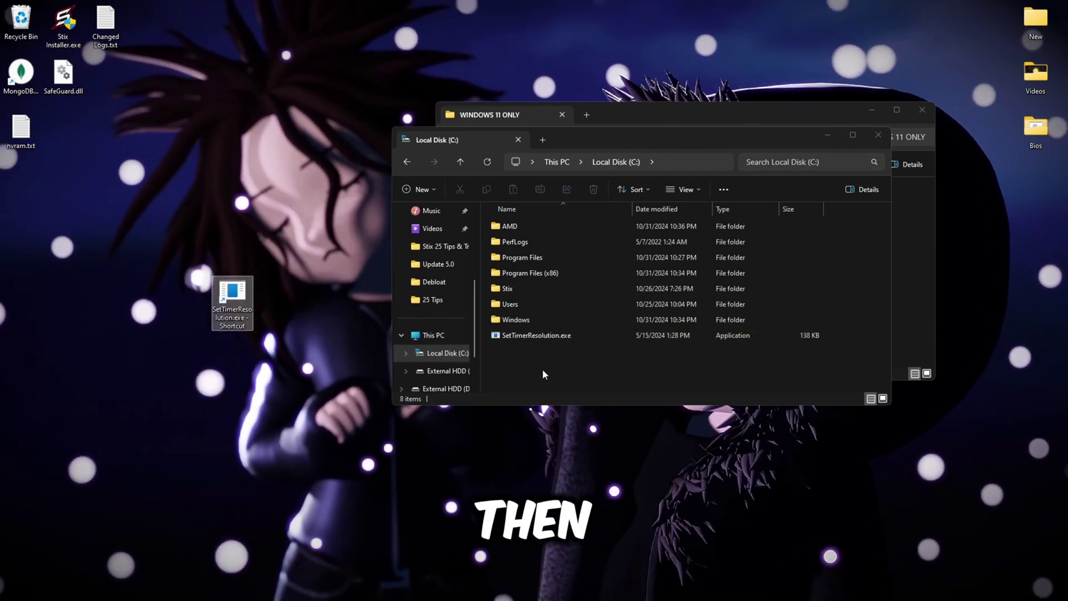
Step: Move the SetTimerResolution shortcut into the shell:startup folder
key("super+r")
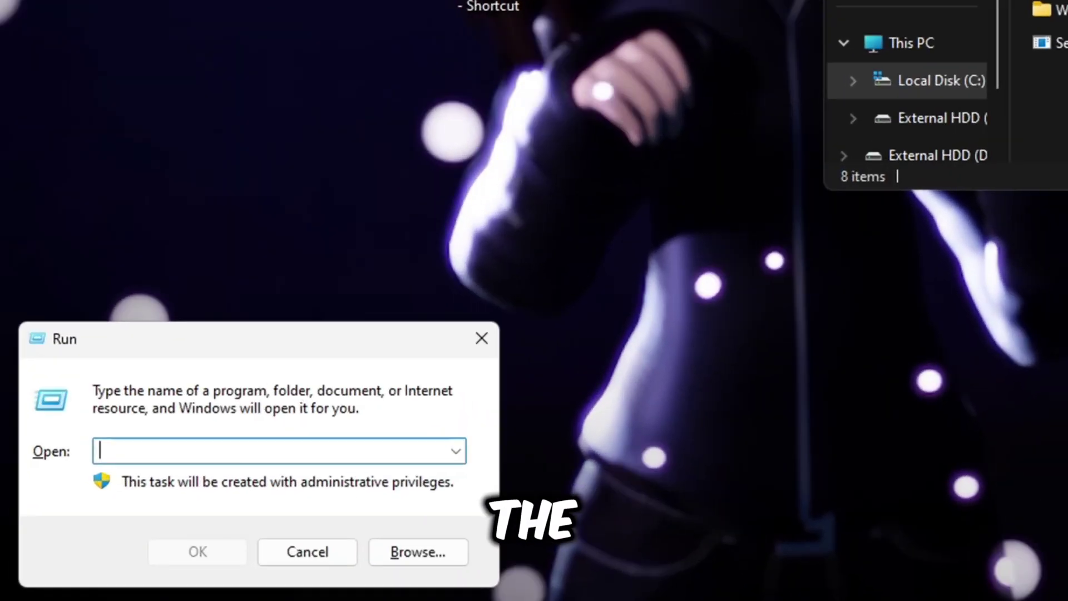
type("shell:")
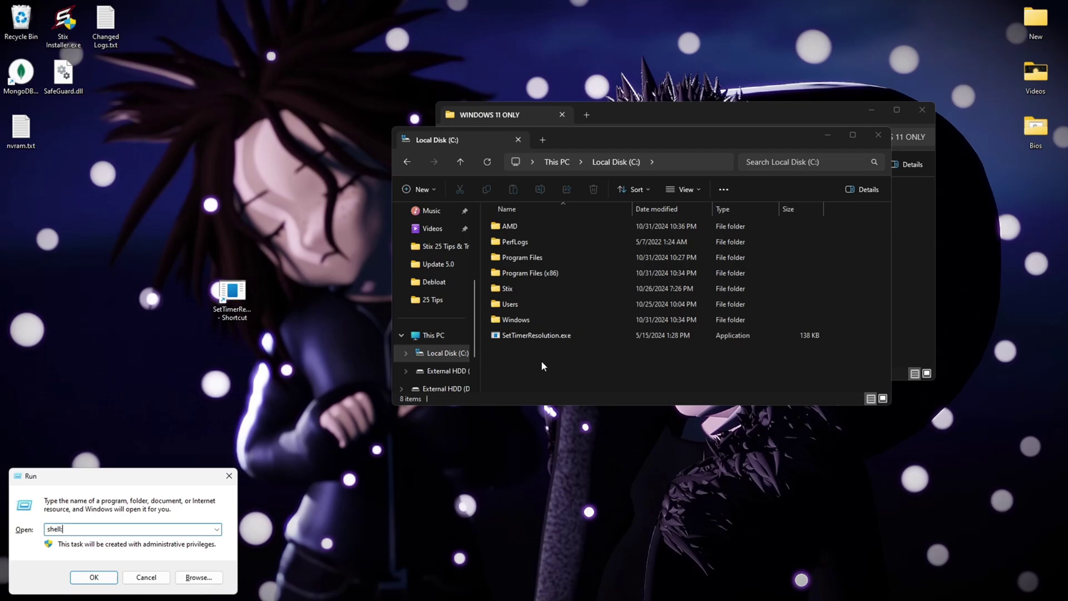
type("startup")
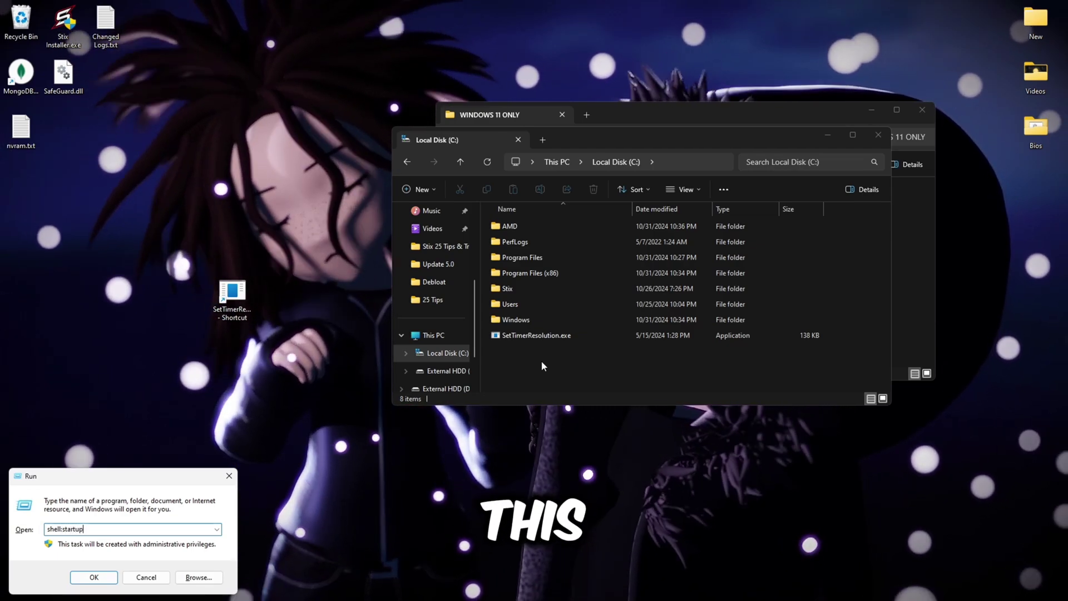
key("Return")
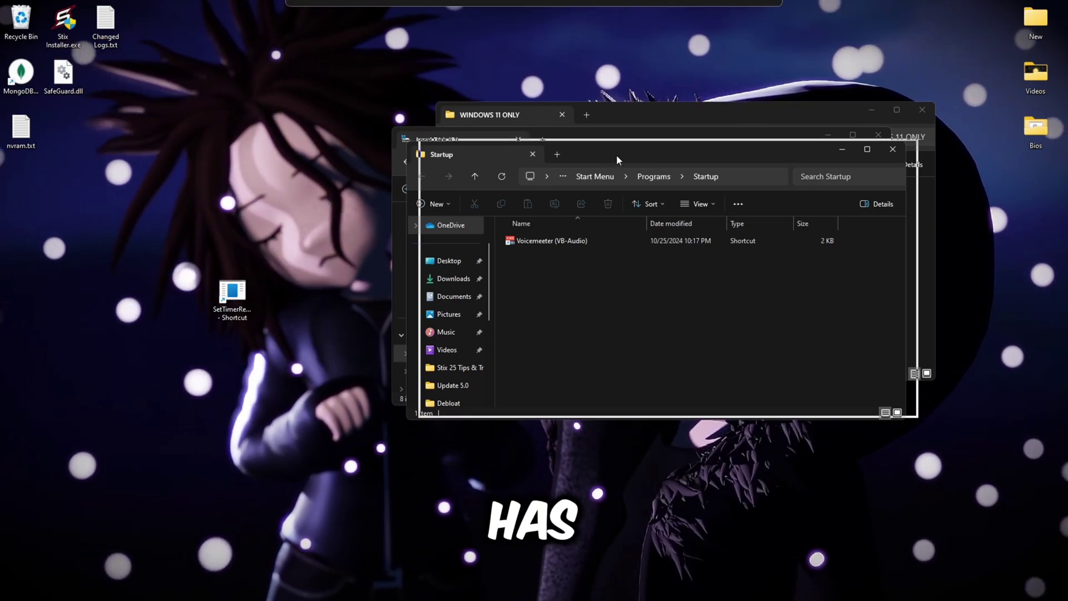
left_click_drag(232, 292, 531, 301)
Step: Set the shortcut's target to end with --resolution 5060 --no-console and apply it
key("alt+Return")
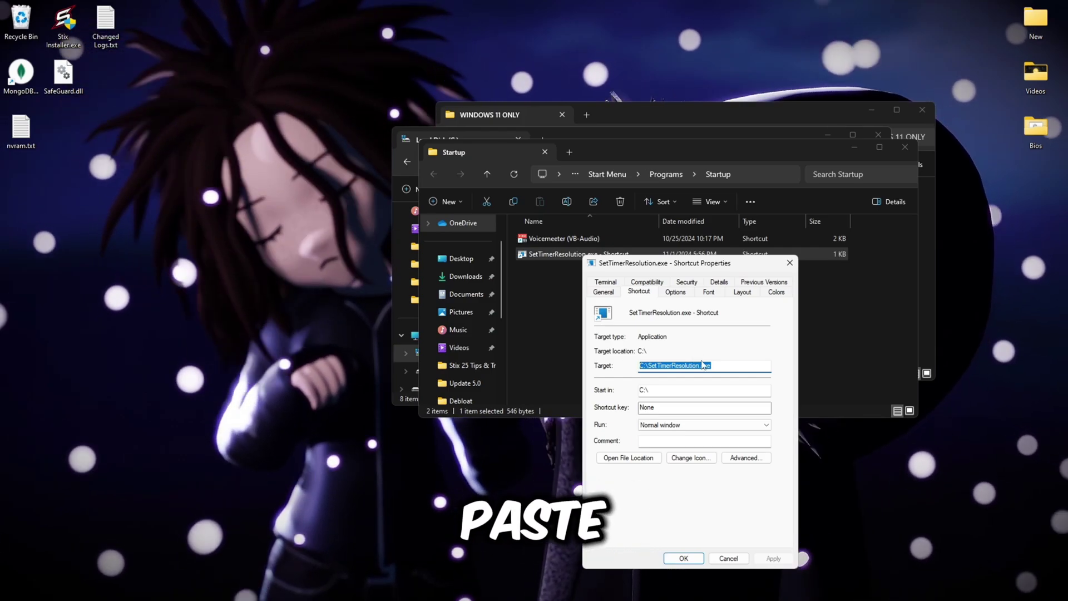
key("ctrl+v")
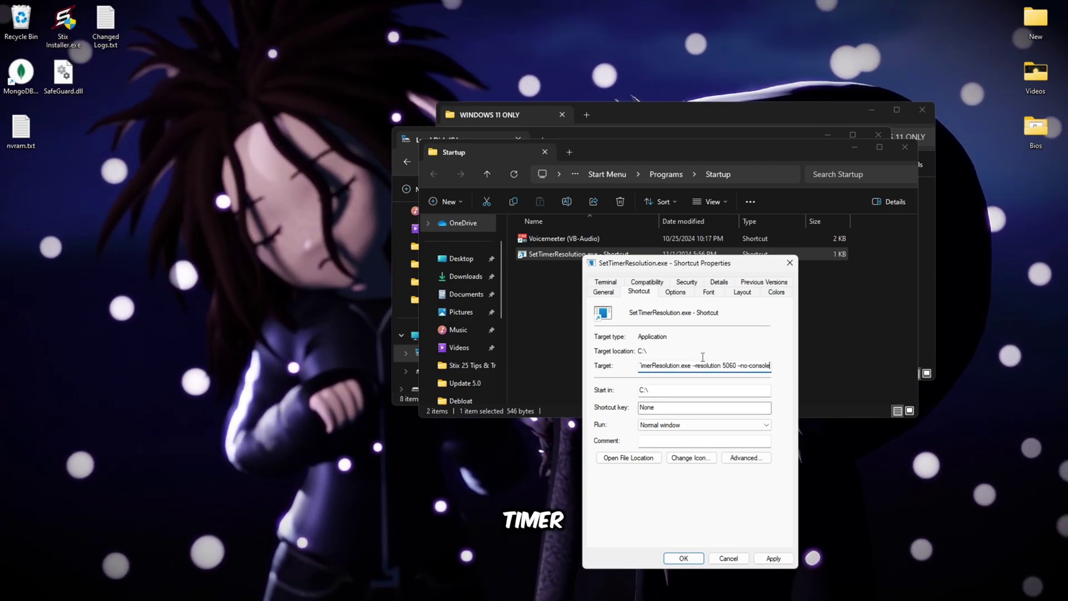
left_click(774, 560)
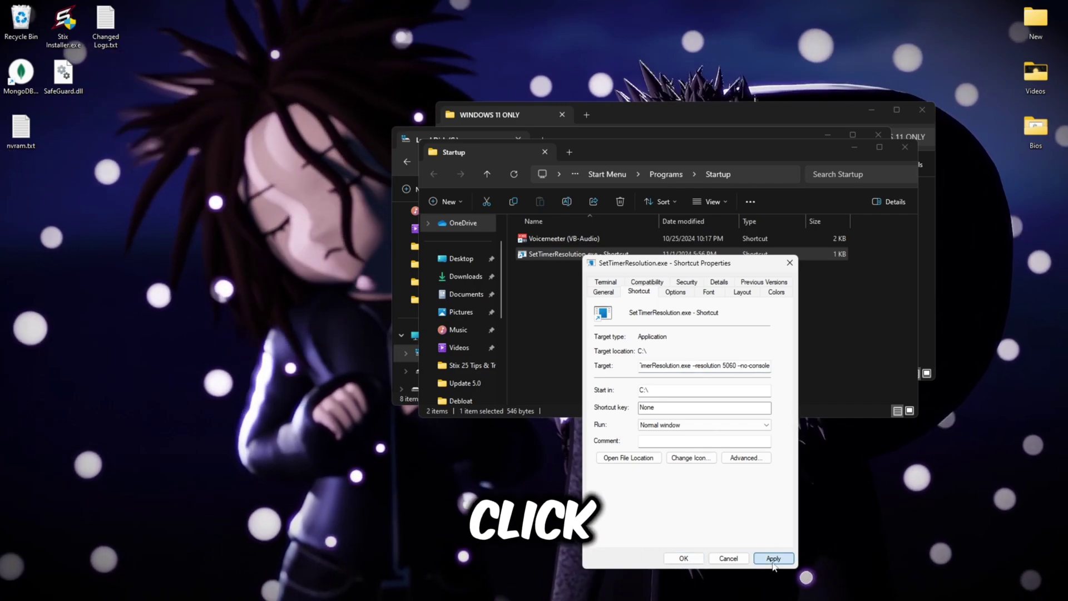
left_click(684, 559)
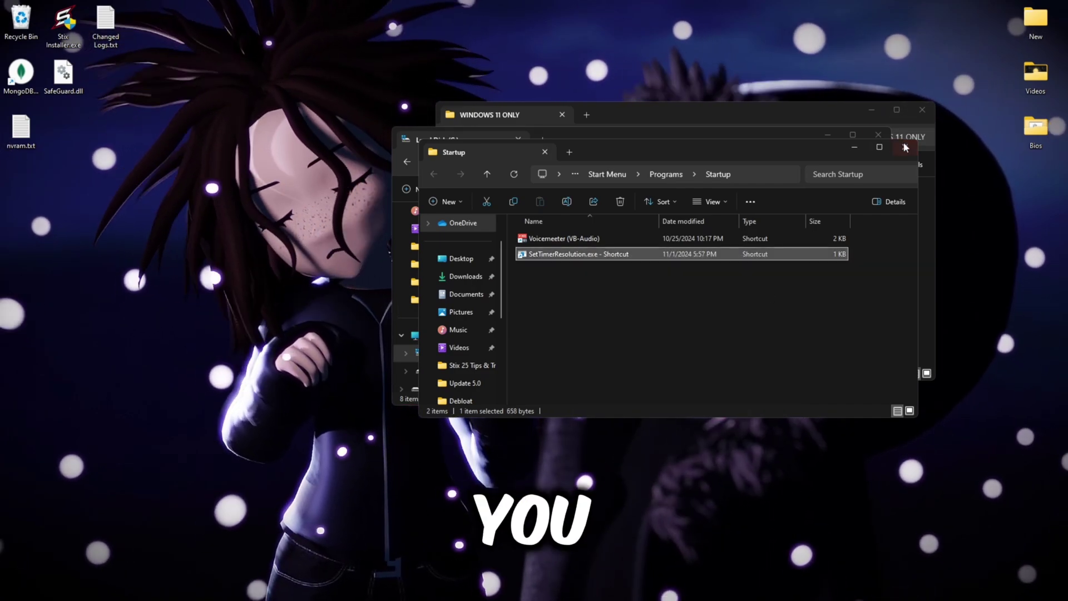
left_click(905, 148)
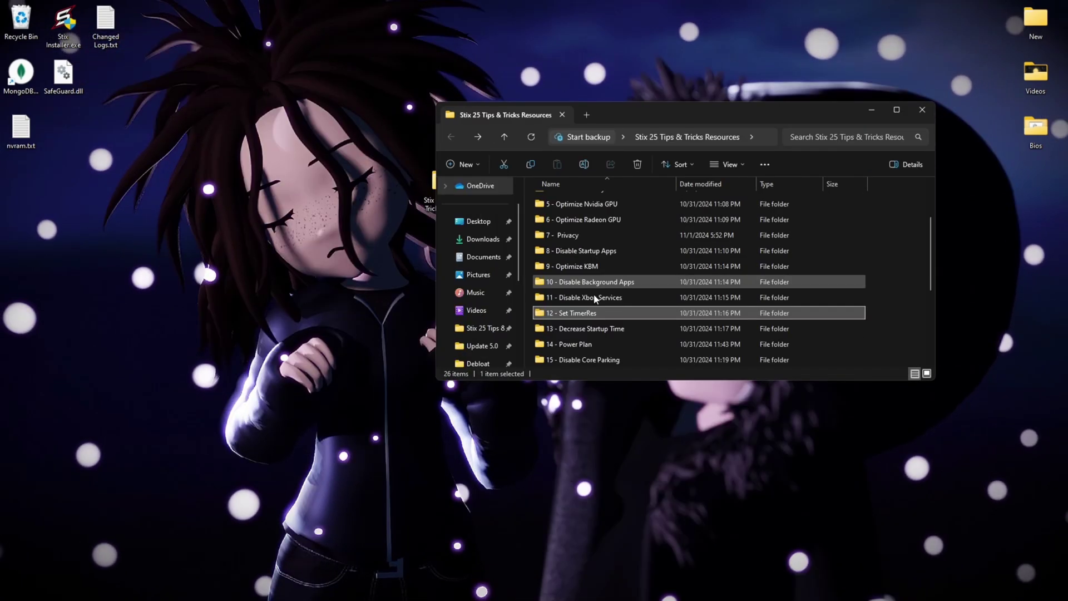
Step: Run Optimize BCDEdit.bat from 13 - Decrease Startup Time > DESKTOP ONLY as administrator
left_click(578, 313)
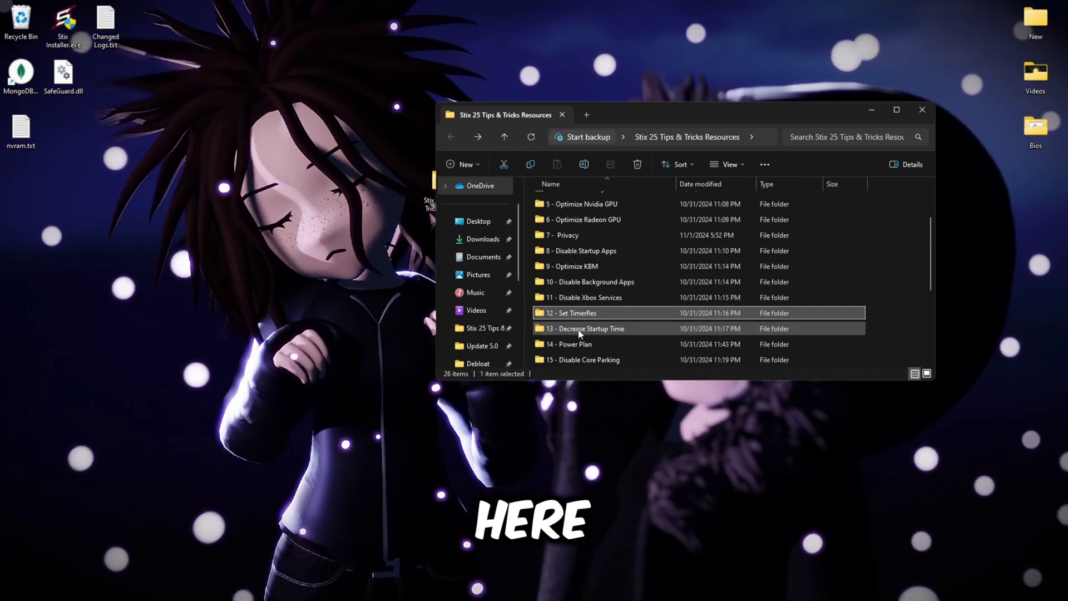
double_click(579, 329)
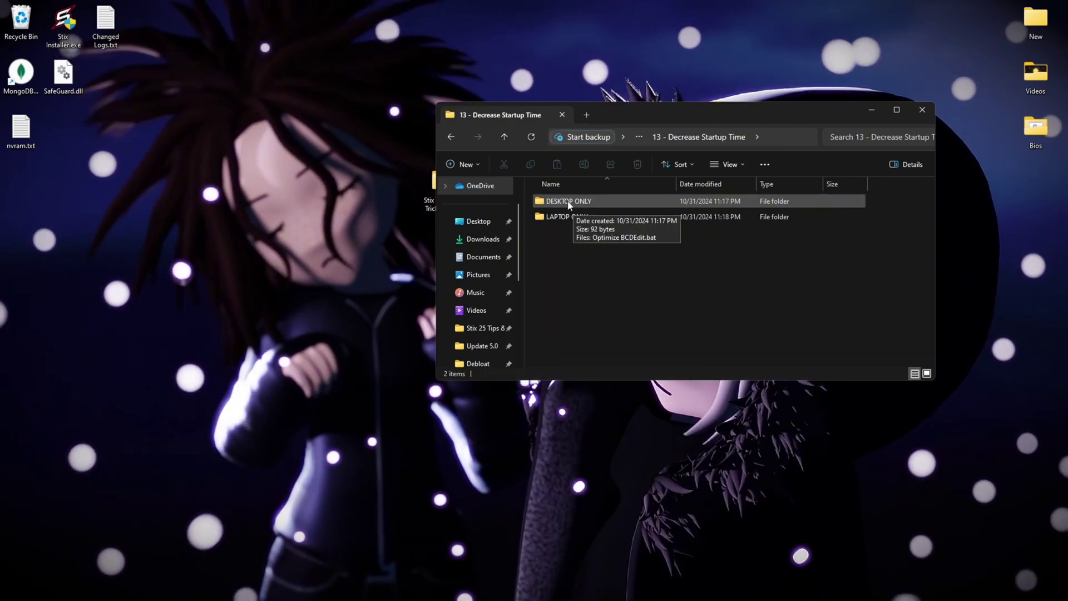
mouse_move(555, 221)
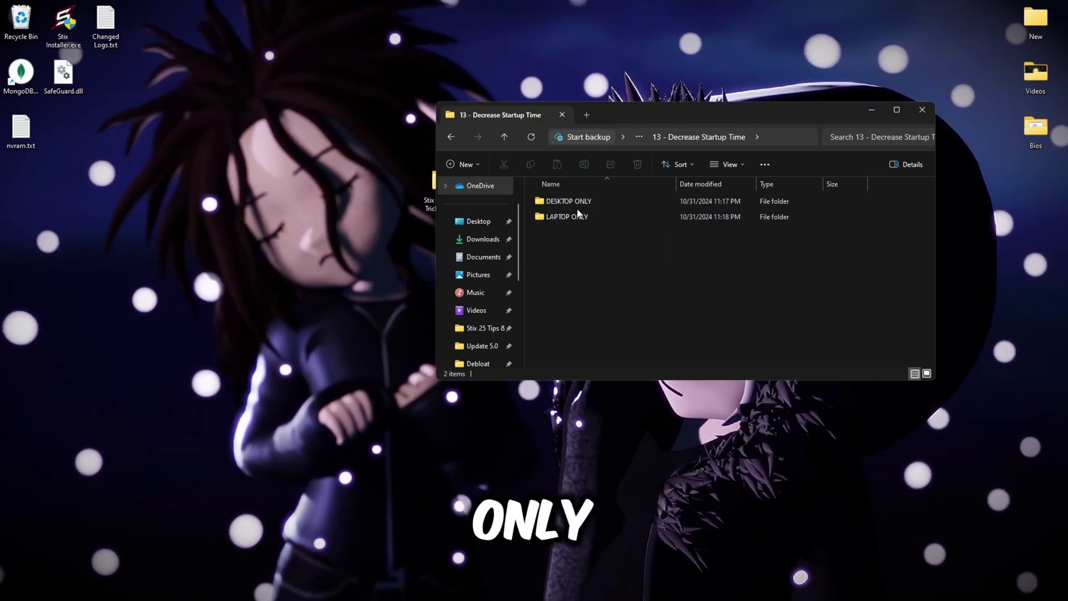
double_click(582, 204)
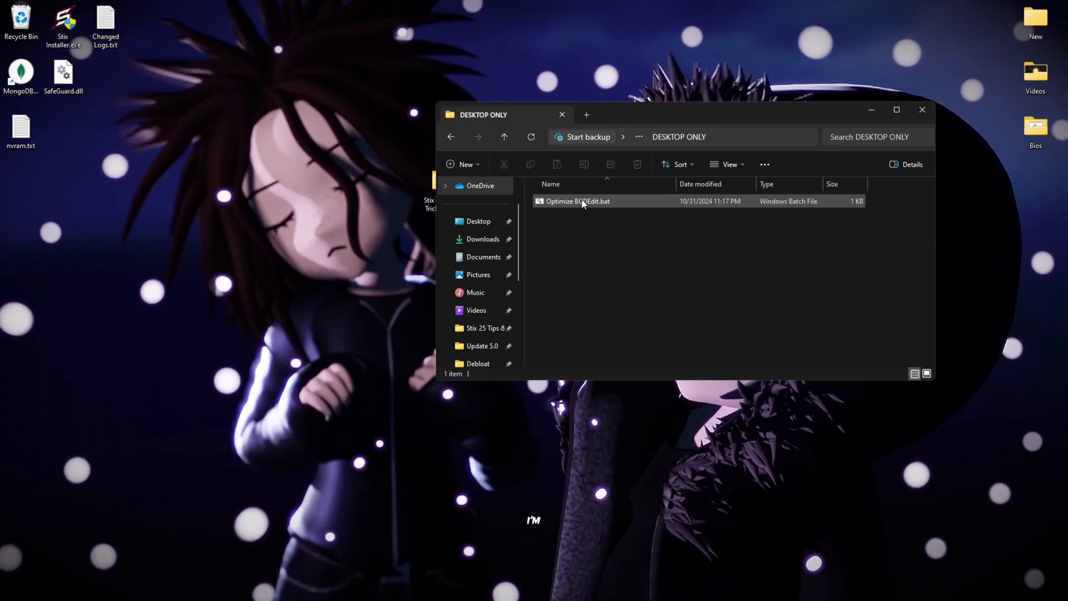
right_click(579, 203)
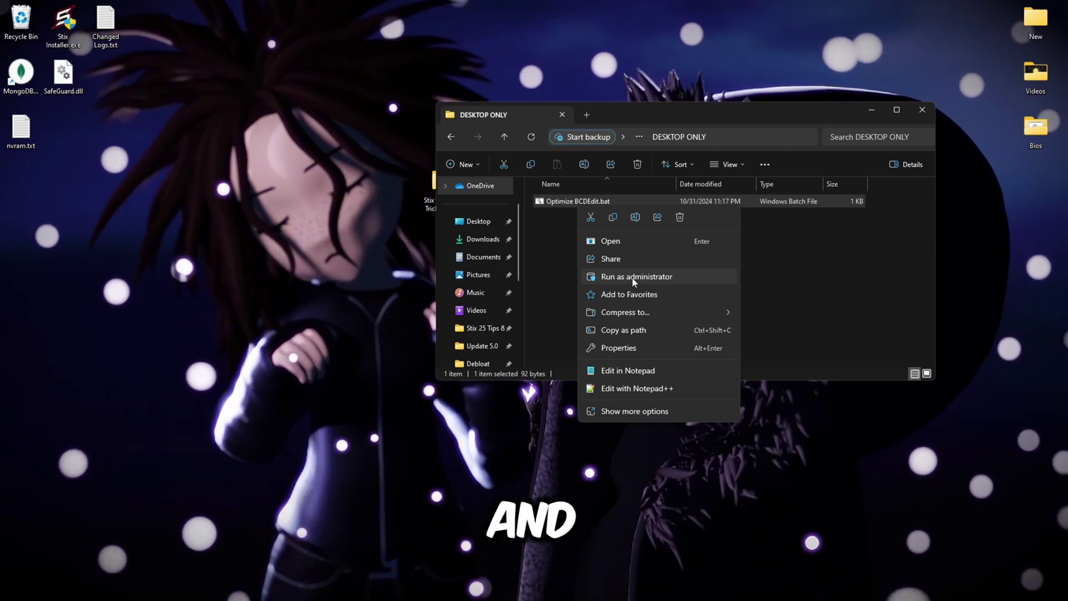
left_click(632, 277)
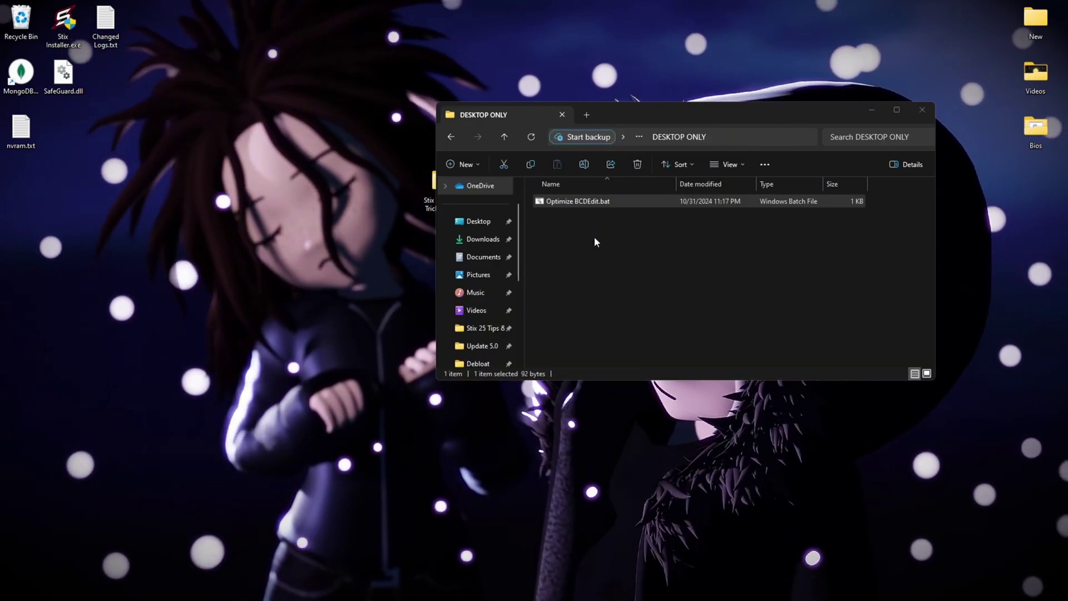
key("alt+Left")
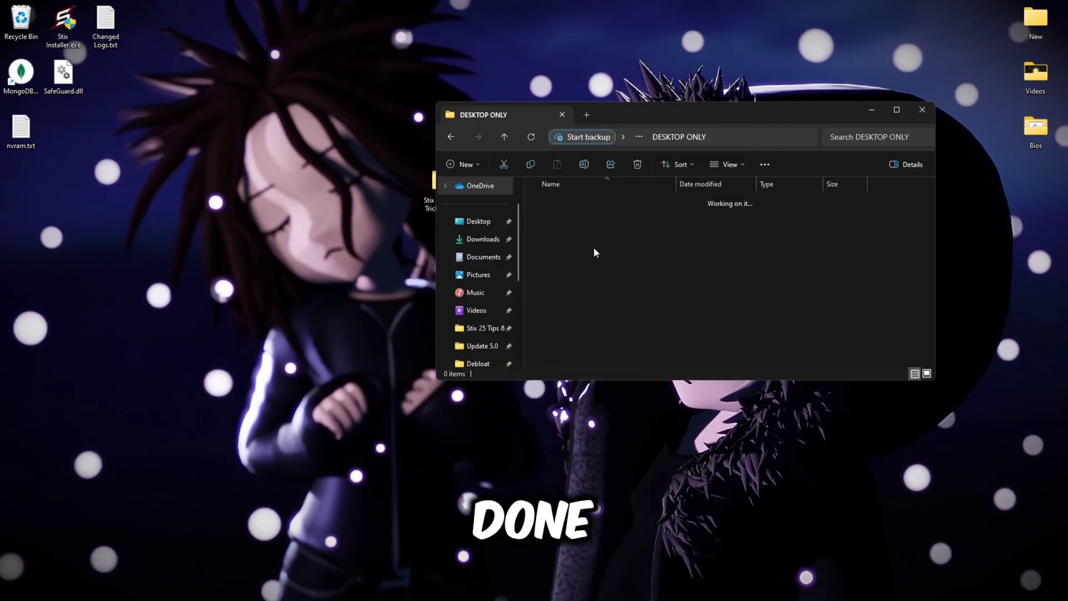
Step: Check the LAPTOP ONLY Optimize BCDEdit.cmd without running it, then return to the resources list
double_click(585, 215)
right_click(587, 204)
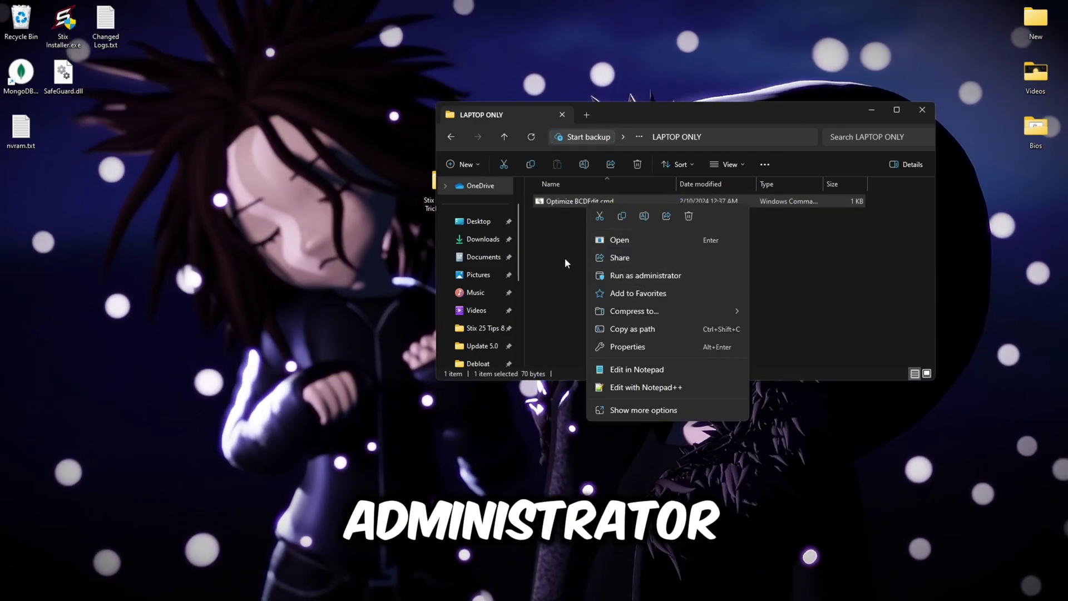
left_click(566, 259)
key("alt+Left")
key("alt+Left")
scroll(579, 267, "down", 3)
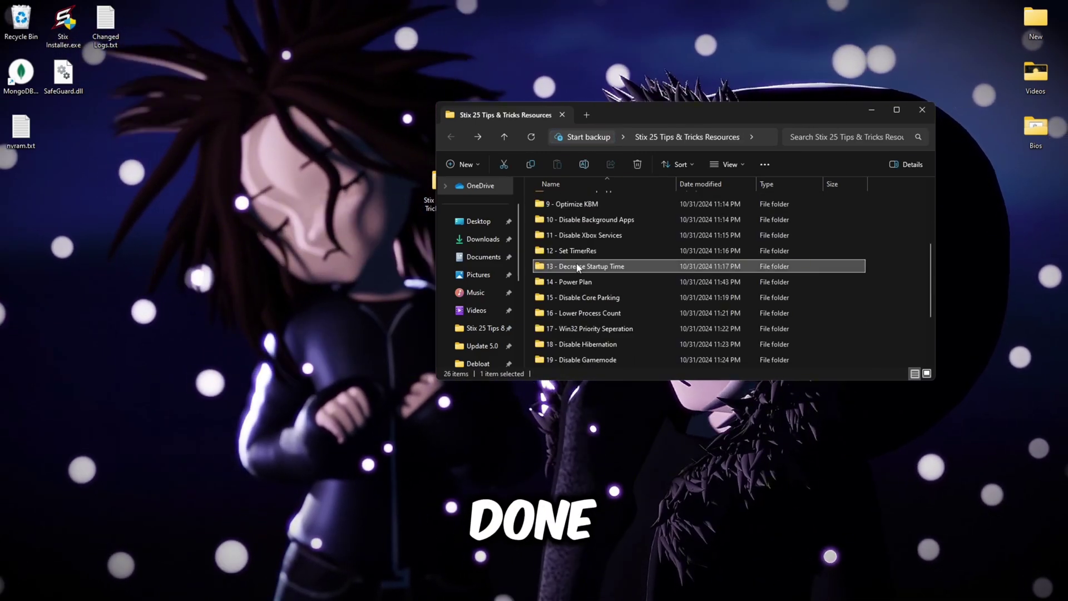
Step: Copy the Stix Free Power Plan file's folder location from its Properties dialog in 14 - Power Plan
double_click(591, 286)
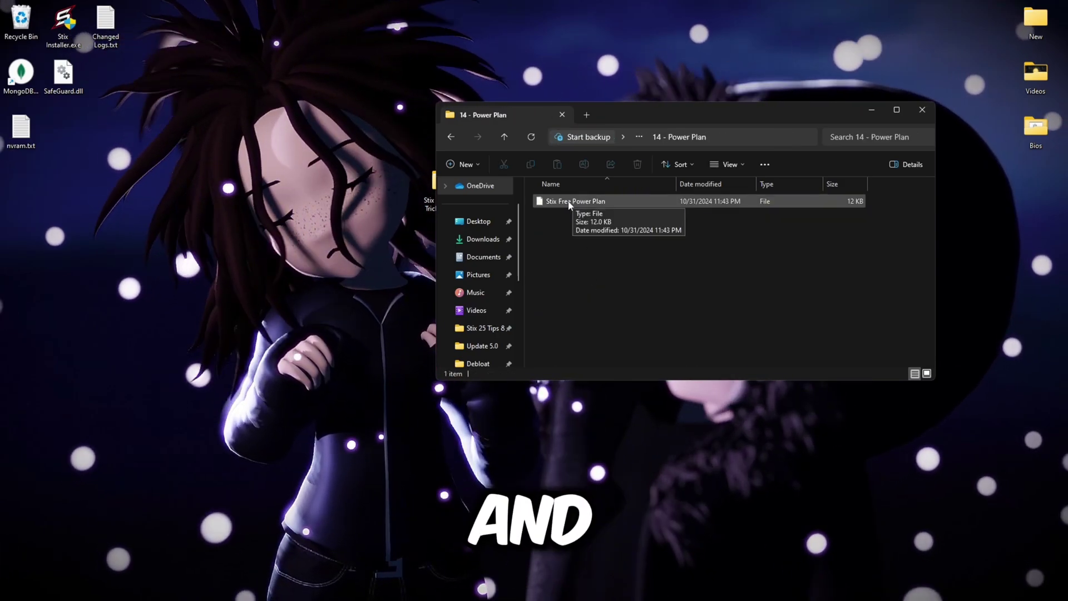
left_click(570, 204)
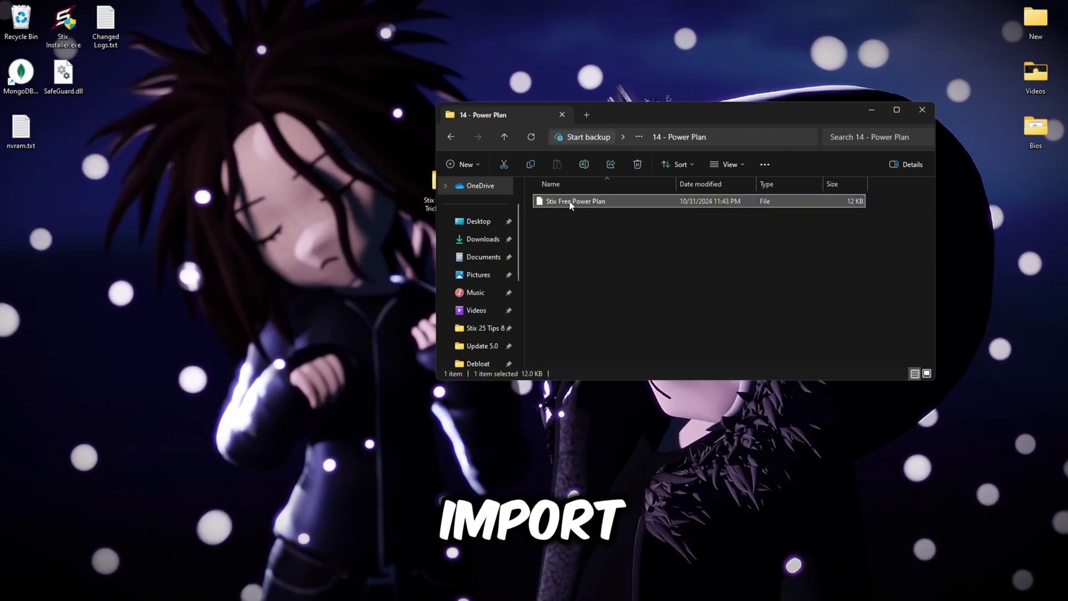
right_click(570, 204)
left_click(610, 328)
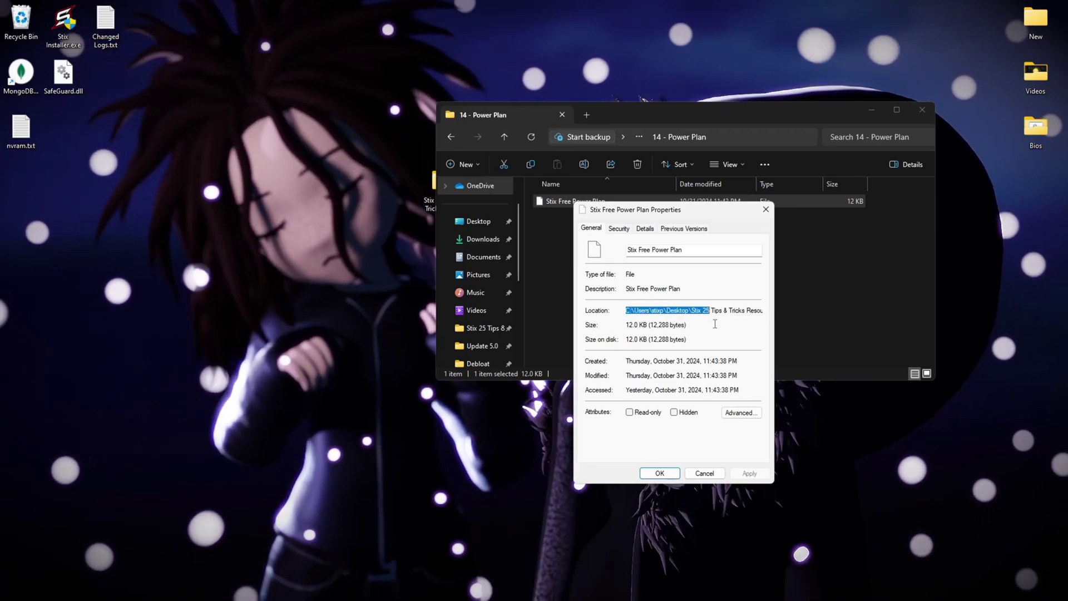
right_click(714, 307)
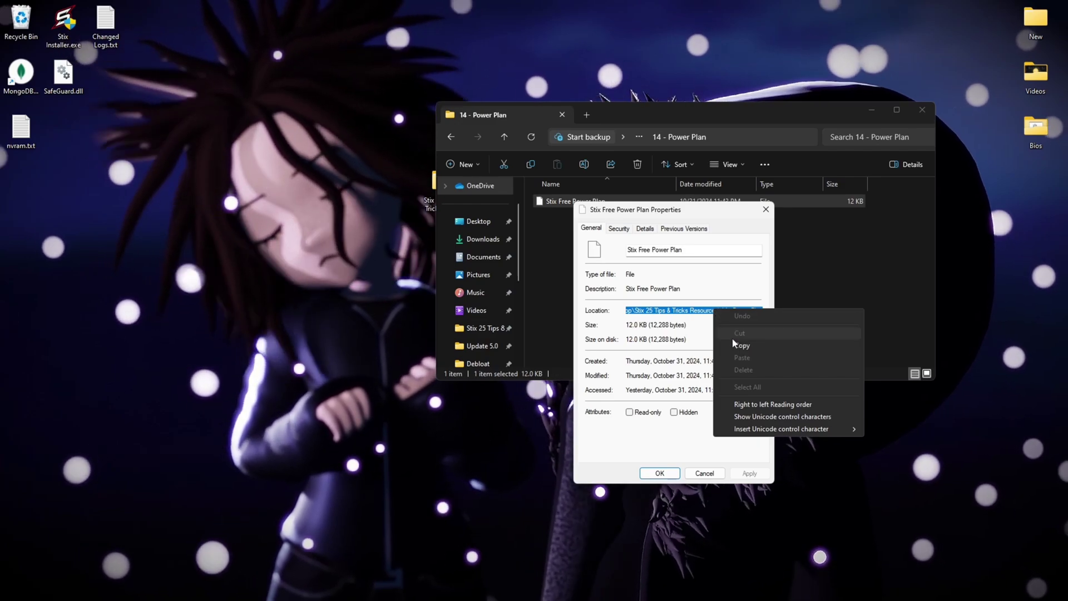
left_click(733, 341)
key("super")
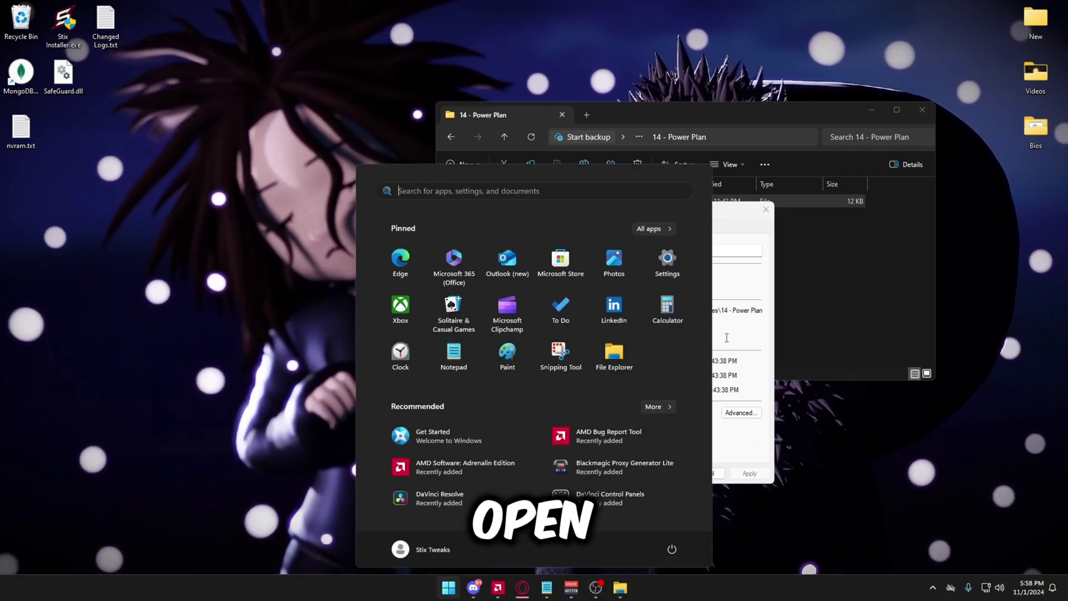
Step: Start a powercfg -import command in Command Prompt with the pasted folder path
type("cmd")
key("Return")
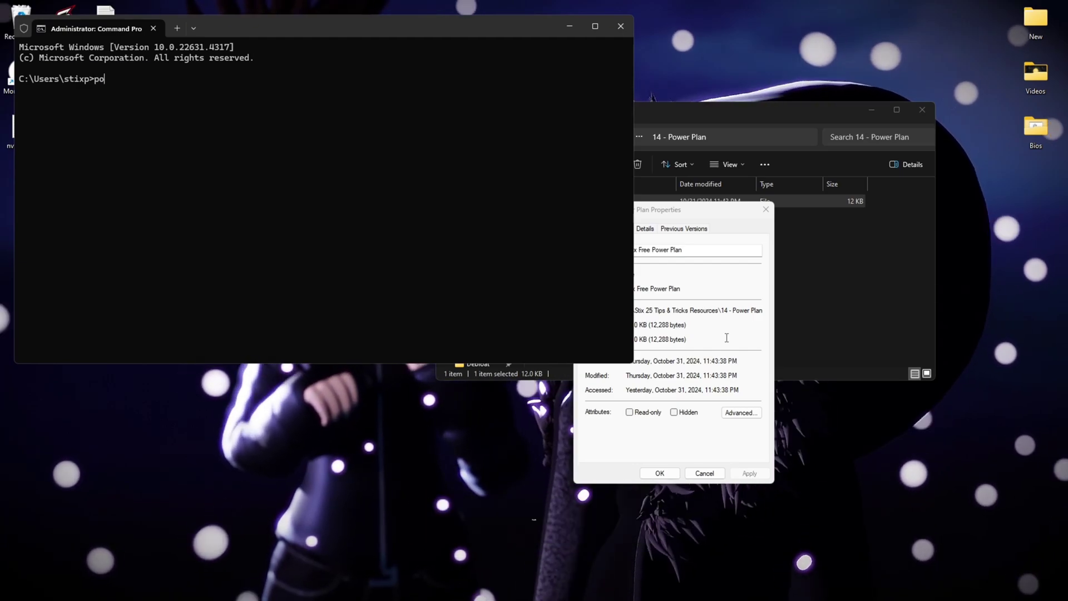
type("powercfg")
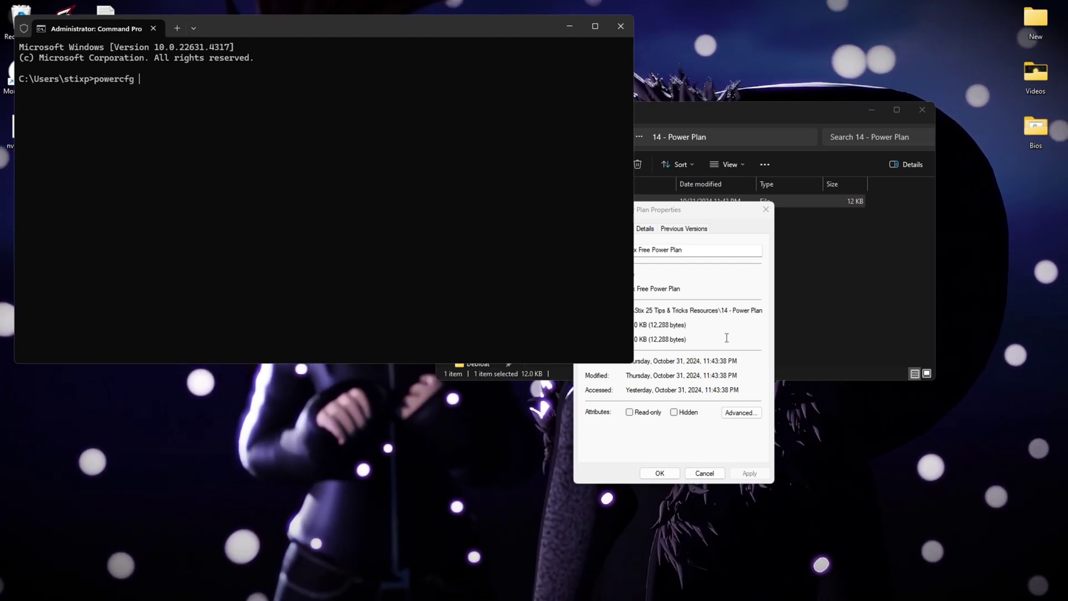
type(" -import ")
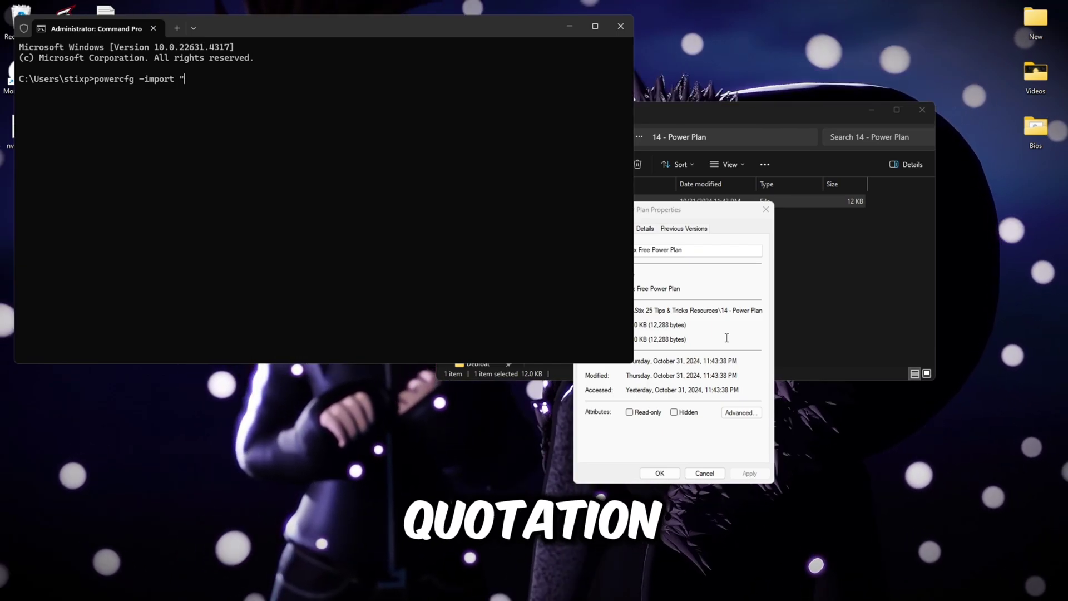
type("\"")
type("C:\\Users\\stixp\\Desktop\\Stix 25 Tips & Tricks Resources\\14 - Power Plan")
Step: Append the copied Stix Free Power Plan file name in quotes and run the import
left_click(659, 255)
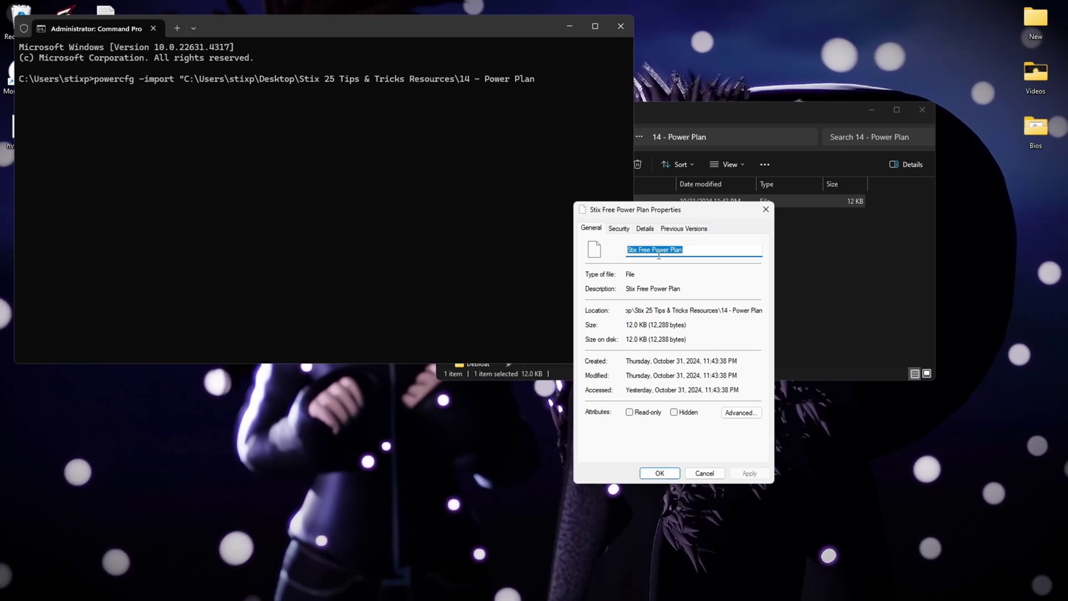
right_click(659, 255)
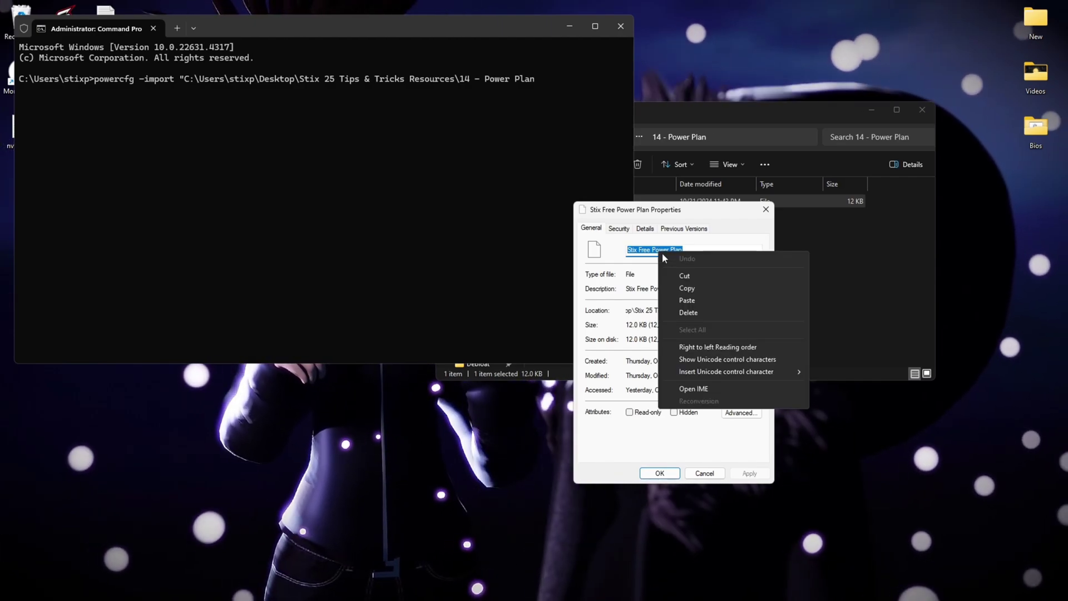
left_click(689, 286)
left_click(576, 105)
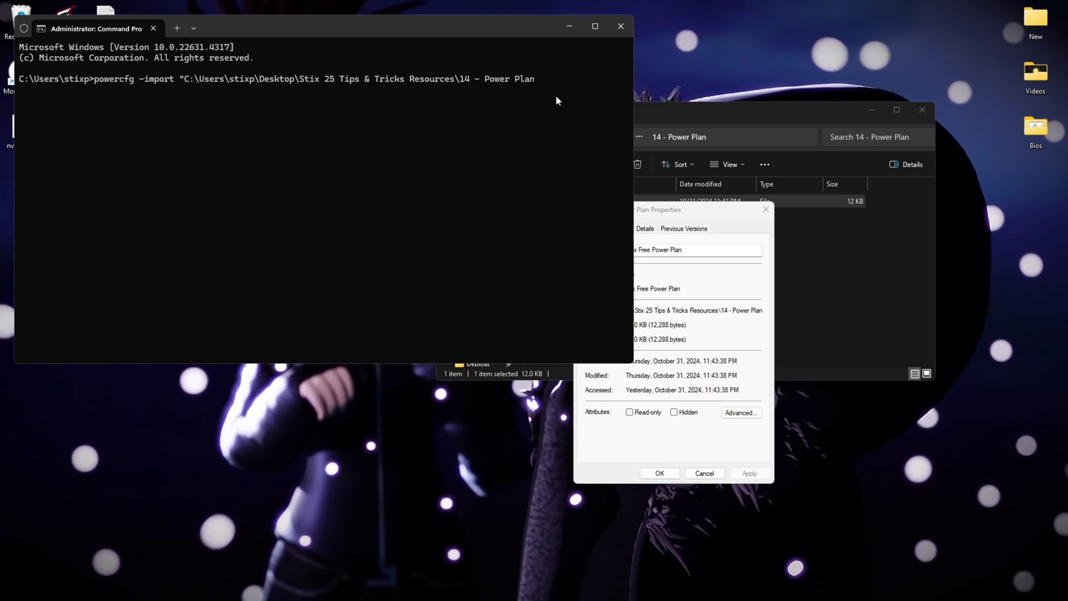
type("\\")
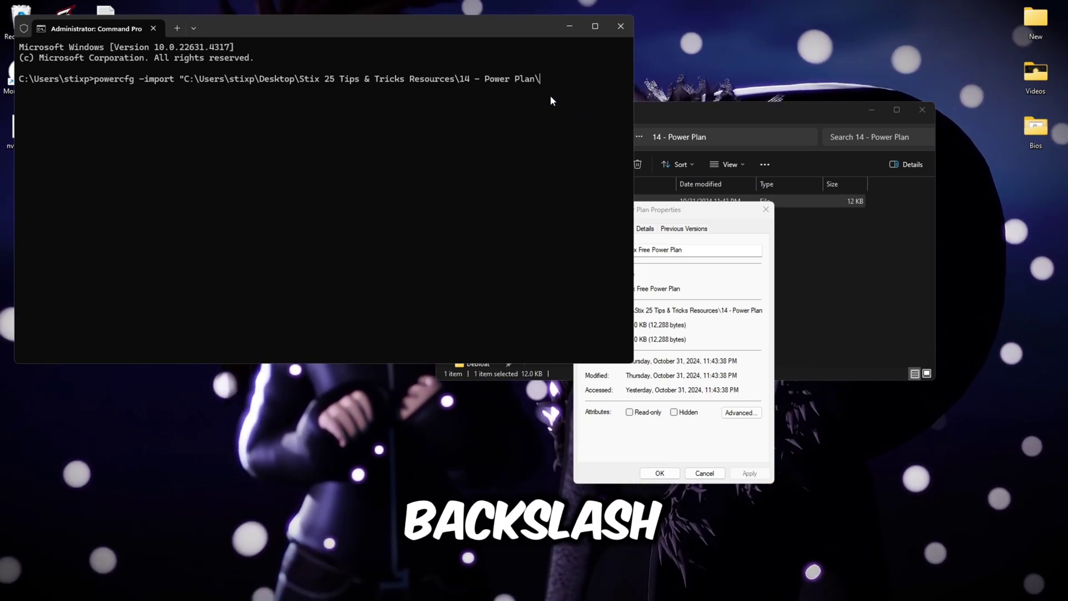
key("ctrl+v")
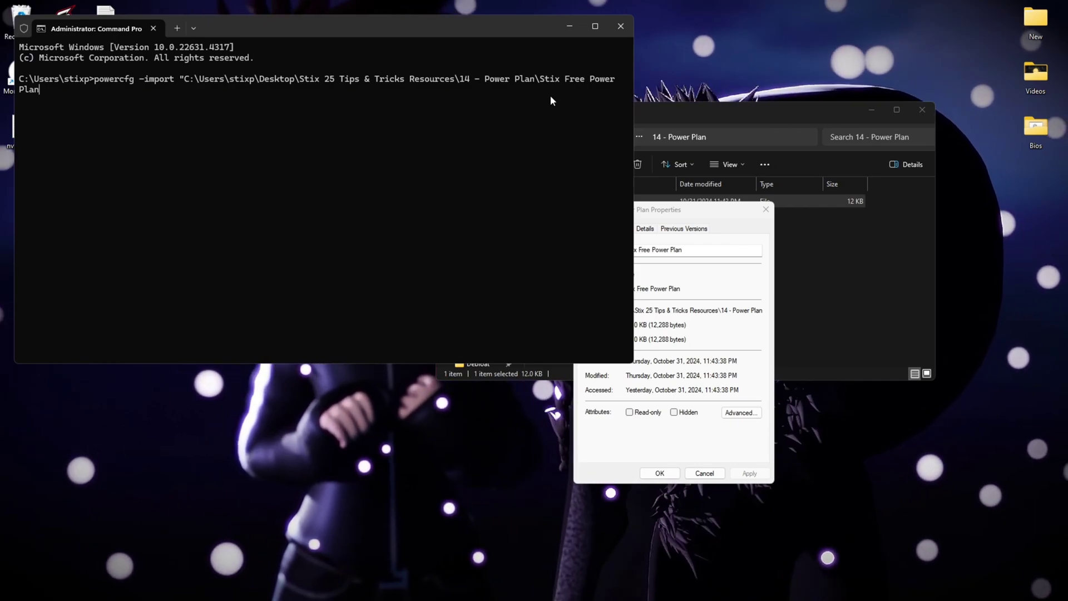
type("\"")
key("Return")
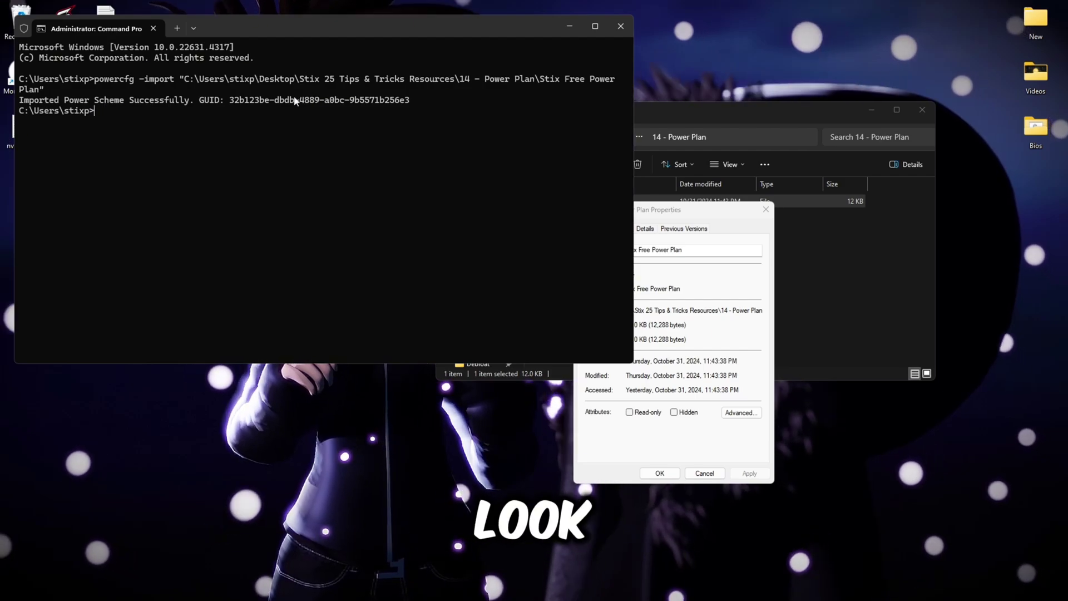
key("super")
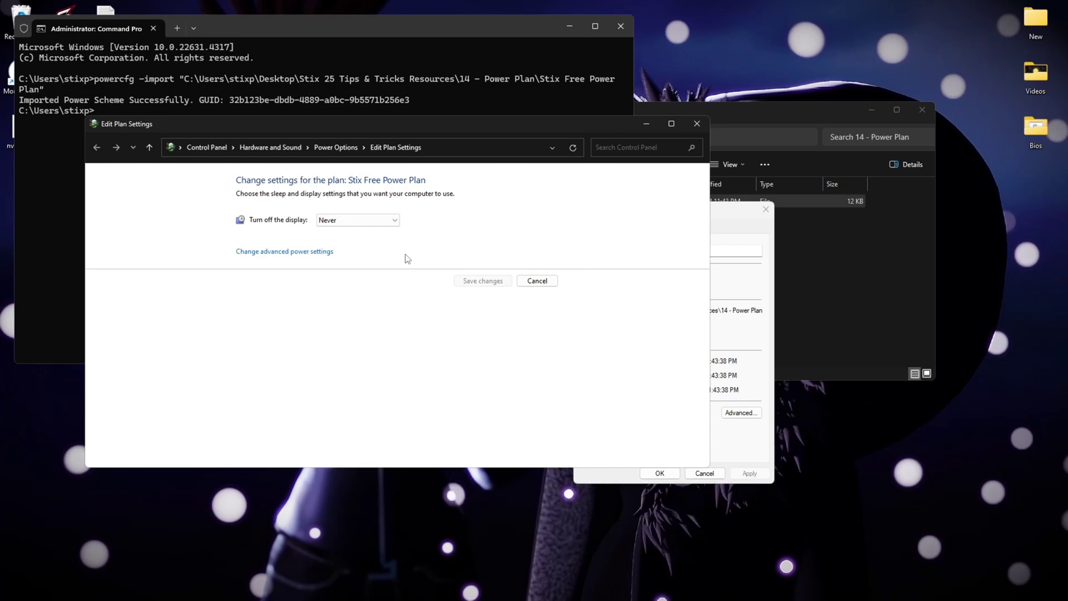
Step: Return to the Power Options overview and close the power plan file's Properties dialog
left_click(335, 147)
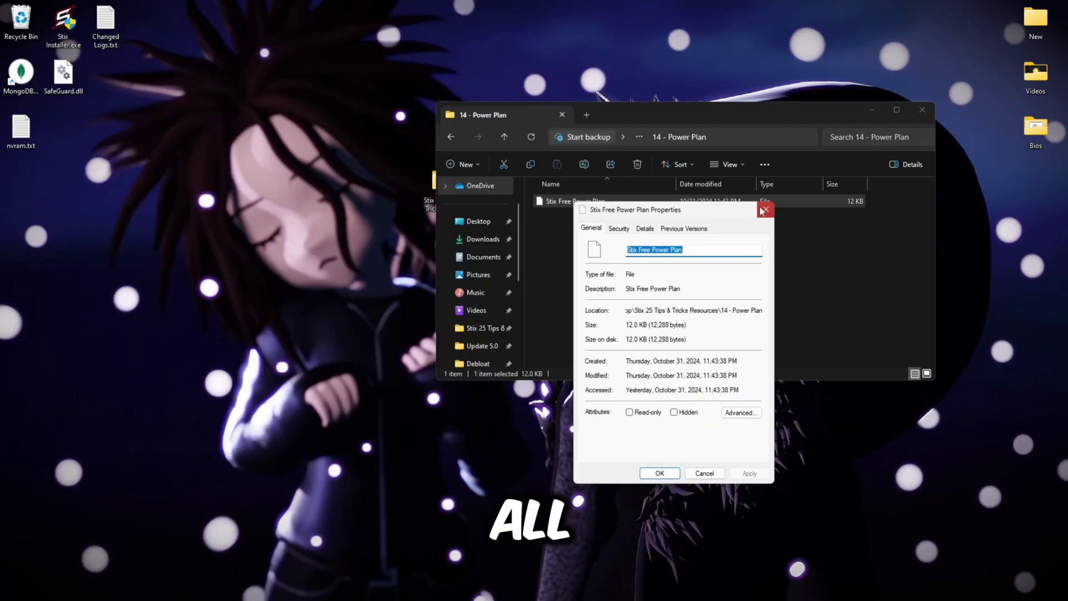
left_click(763, 210)
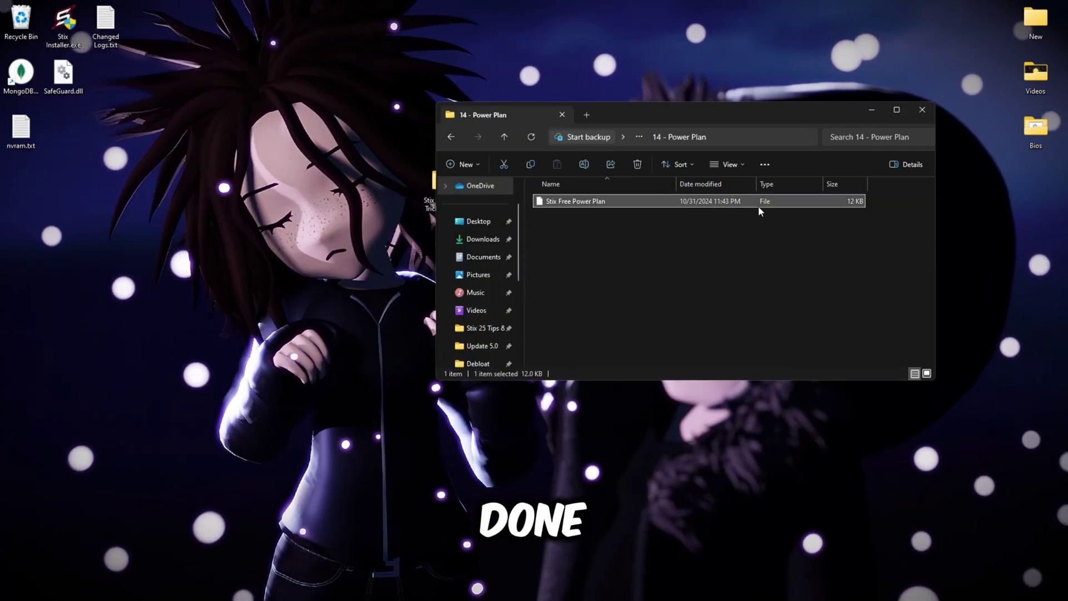
Step: Launch Unpark CPU.exe from 15 - Disable Core Parking as administrator
key("alt+Left")
scroll(606, 234, "down", 3)
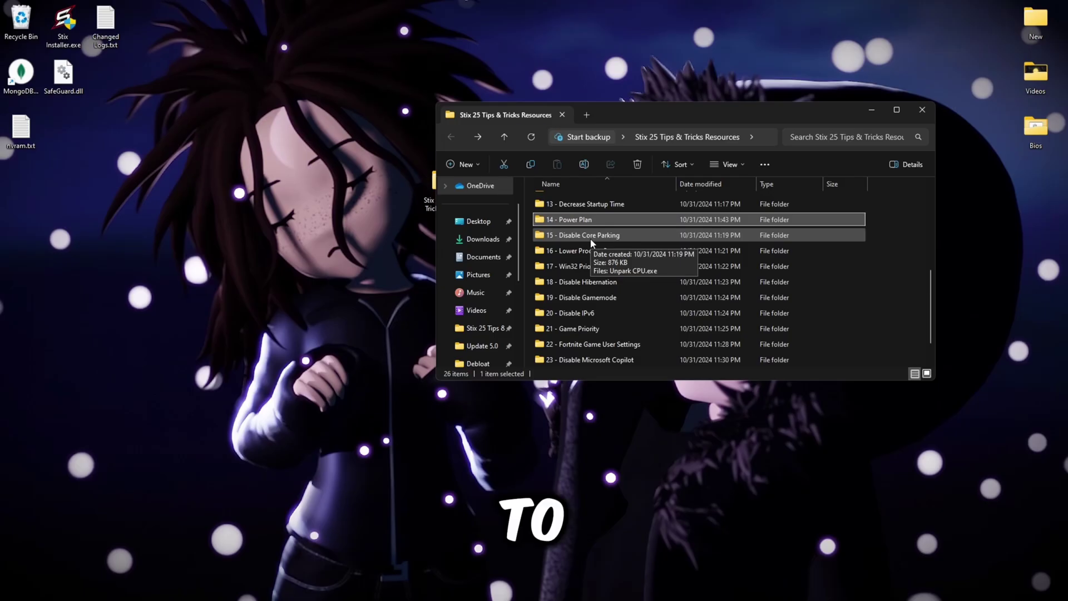
double_click(592, 244)
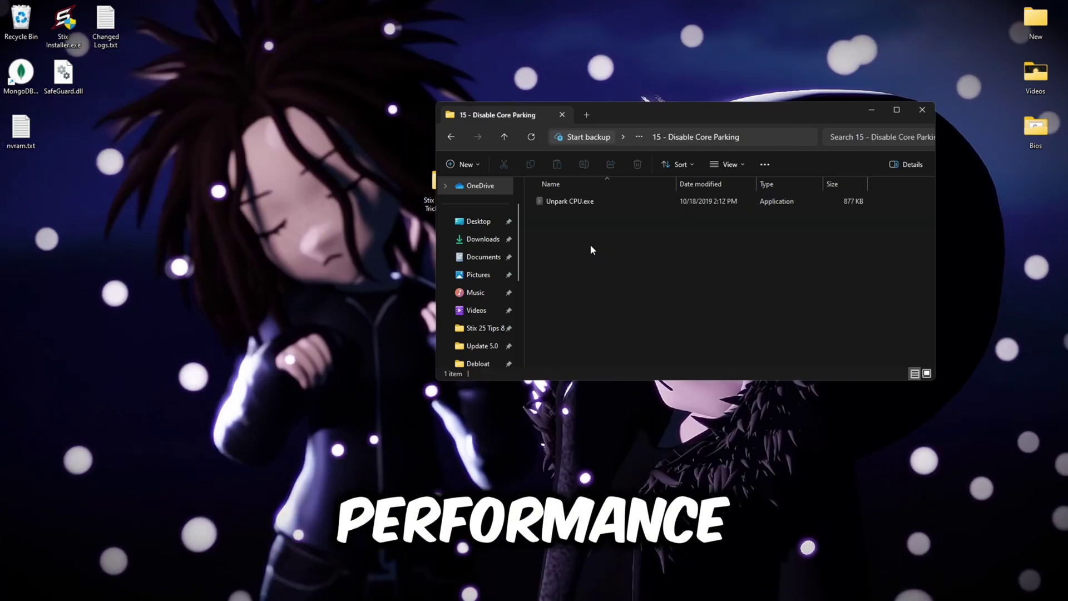
left_click(576, 202)
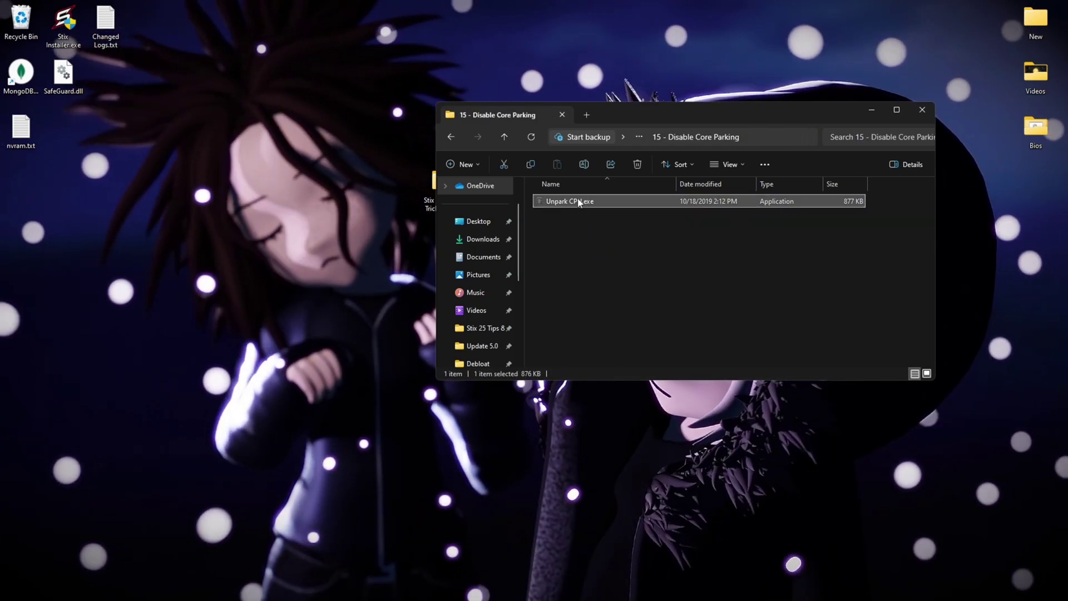
right_click(577, 205)
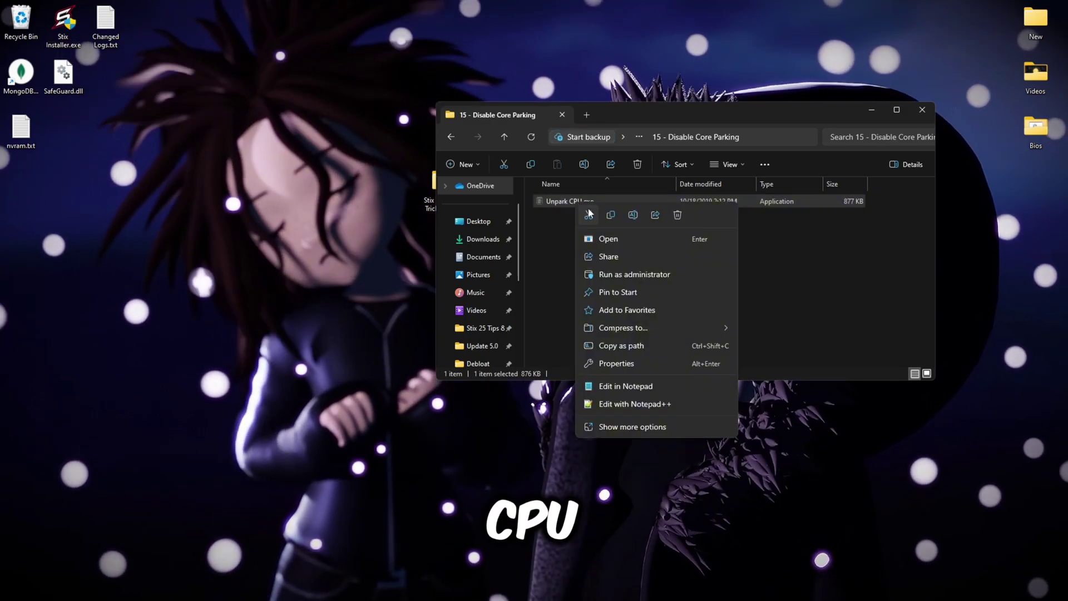
left_click(627, 278)
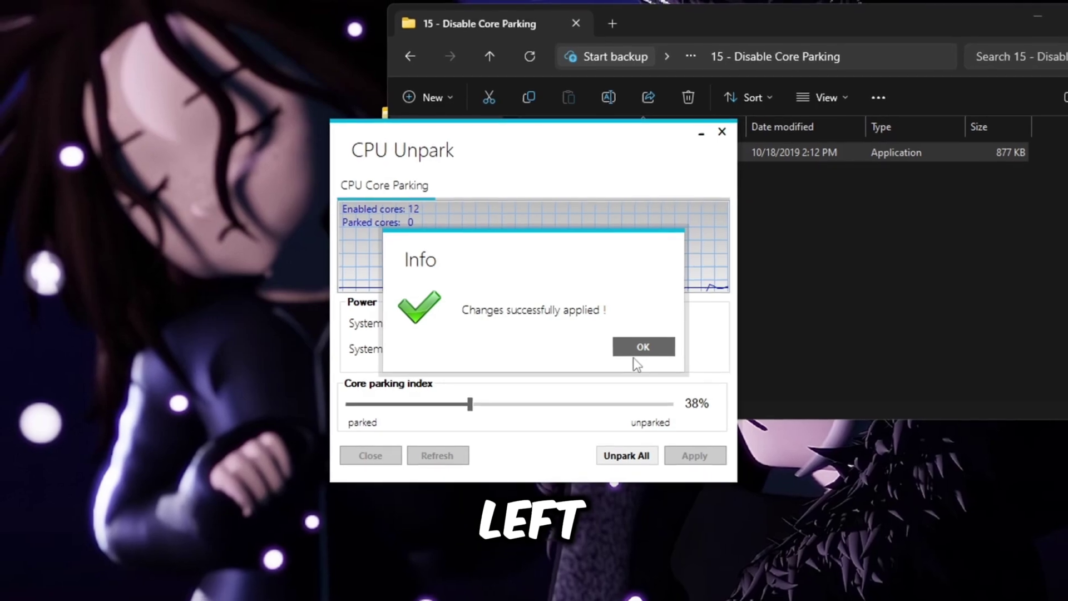
left_click(632, 354)
Step: Apply a 100% core parking index, unpark all cores, and close CPU Unpark
left_click_drag(471, 403, 671, 402)
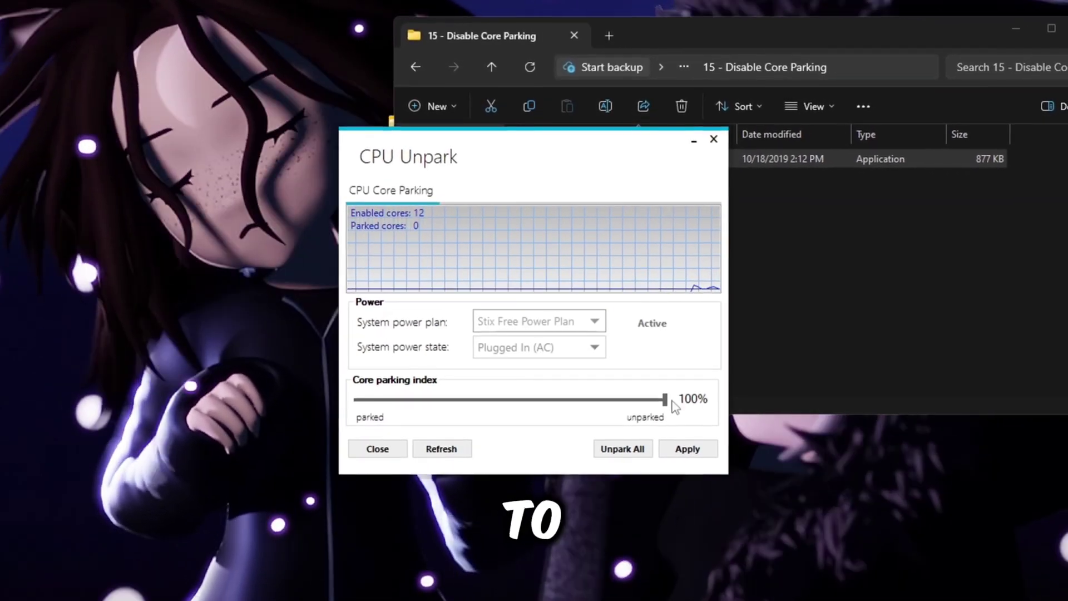
left_click(686, 446)
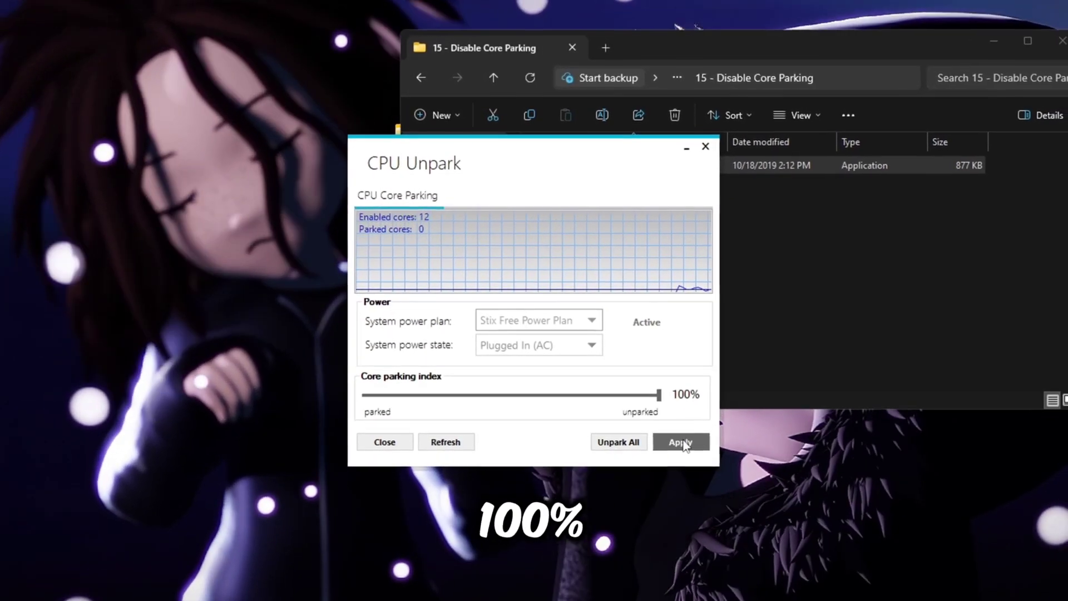
left_click(631, 341)
left_click(615, 440)
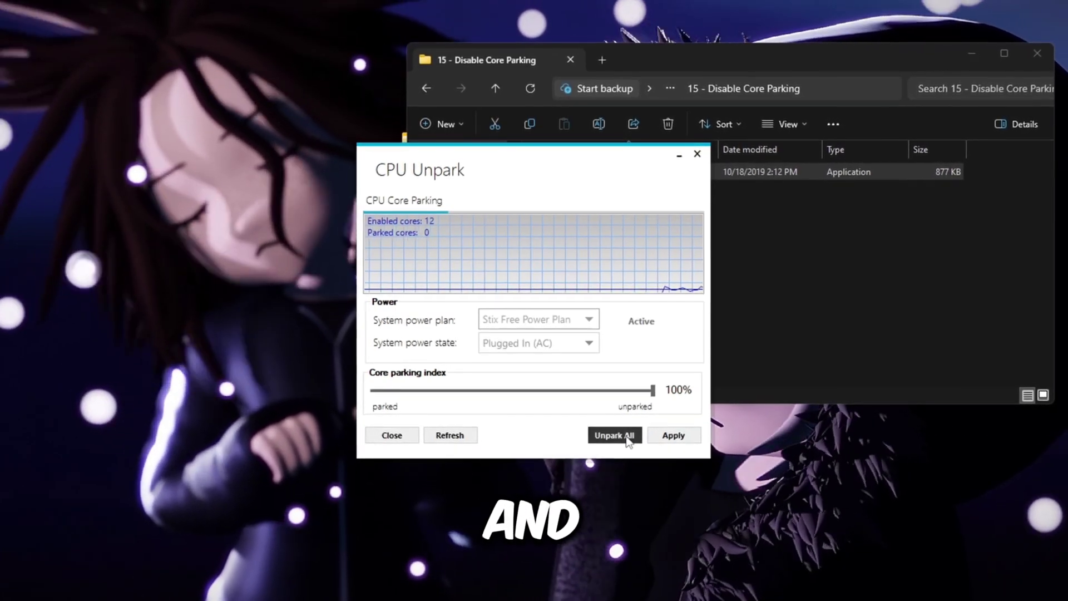
left_click(631, 341)
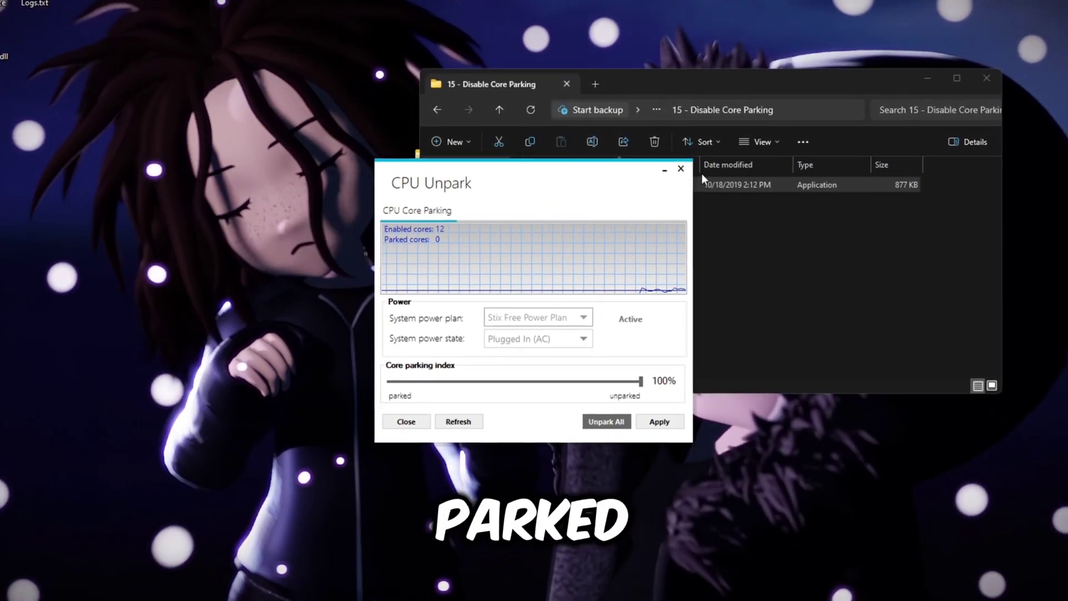
left_click(680, 171)
key("alt+Left")
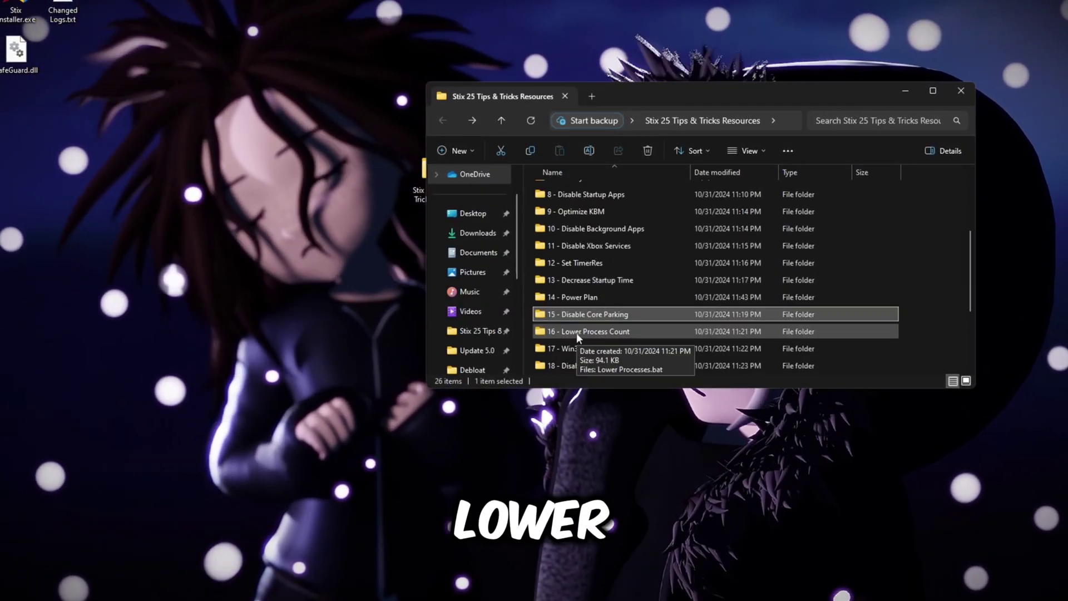
Step: Open 16 - Lower Process Count and select the Lower_Processes.bat script
double_click(576, 332)
left_click(611, 191)
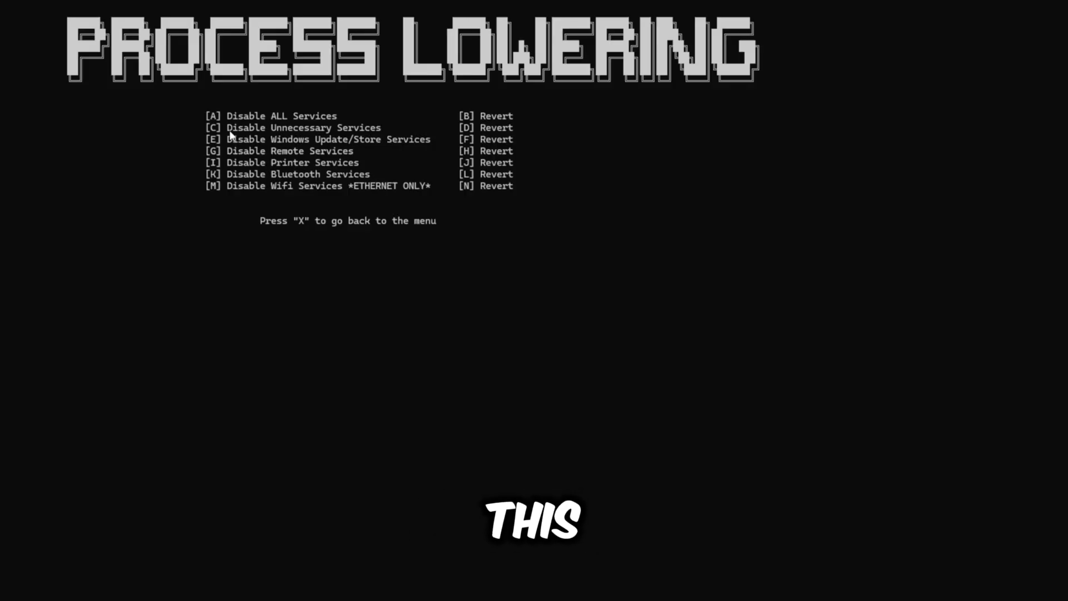
left_click_drag(229, 127, 233, 129)
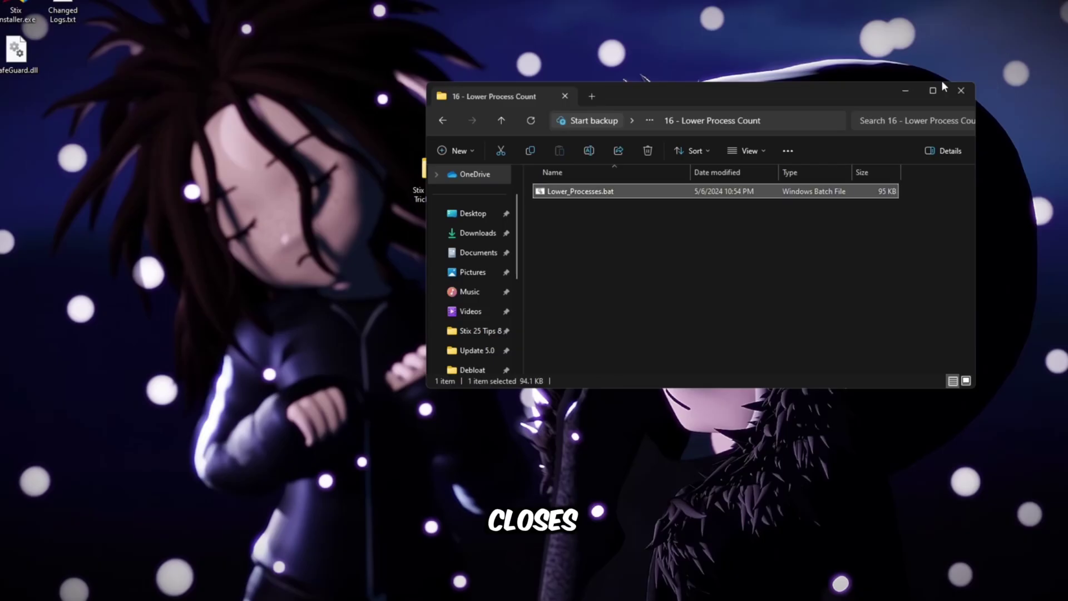
Step: Merge Set Value.reg from 17 - Win32 Priority Seperation into the registry
key("alt+Left")
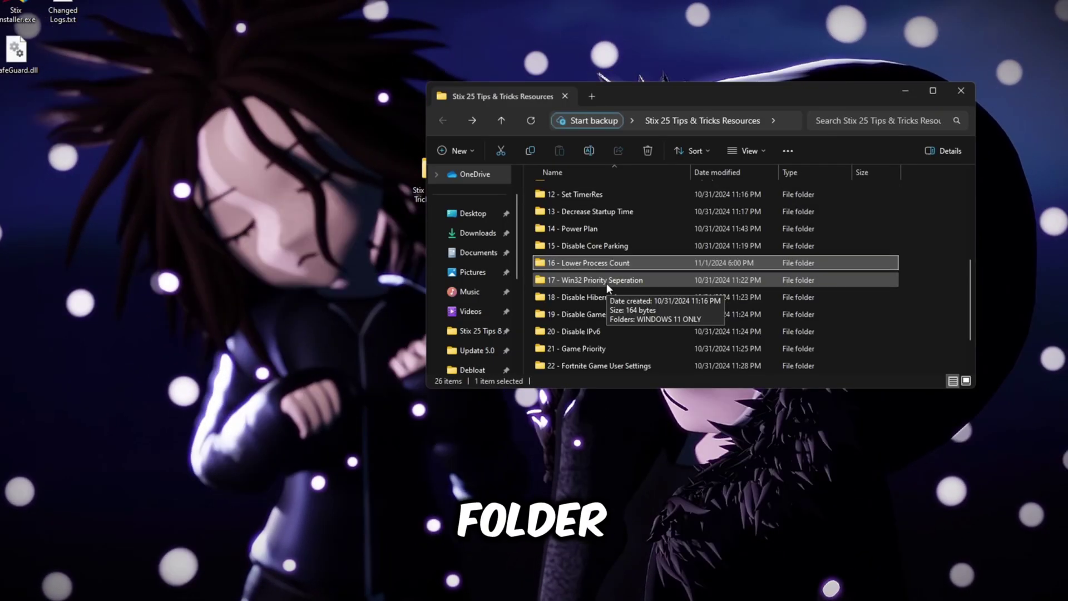
double_click(602, 282)
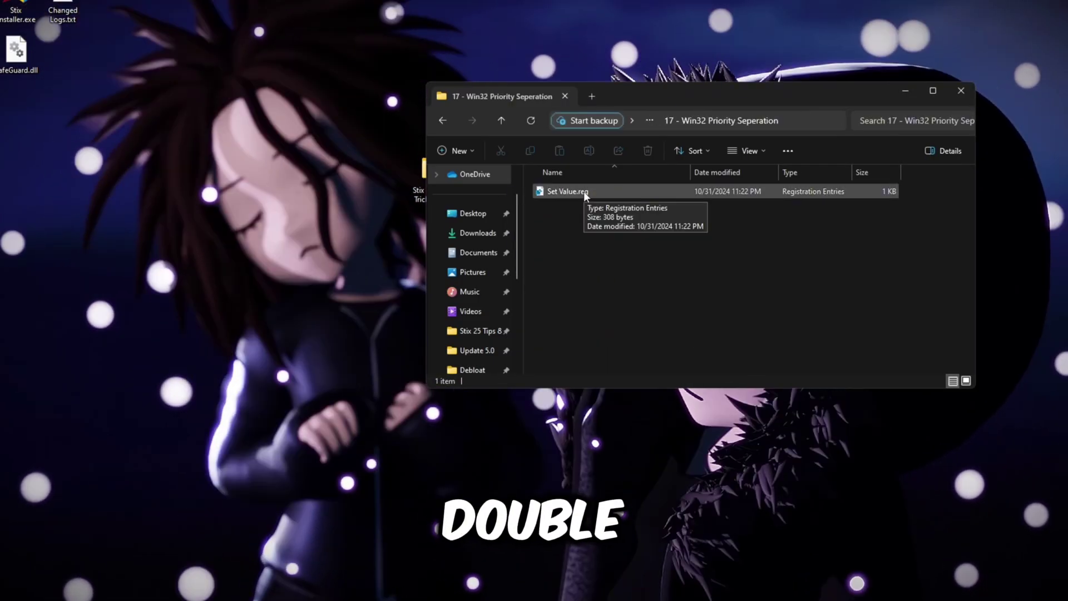
double_click(584, 191)
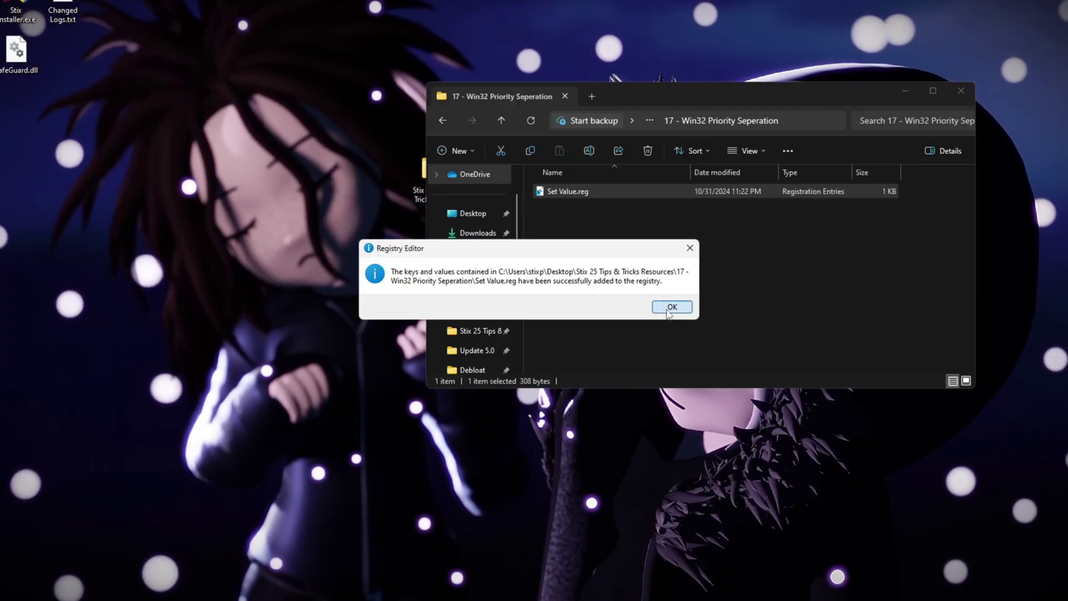
left_click(666, 309)
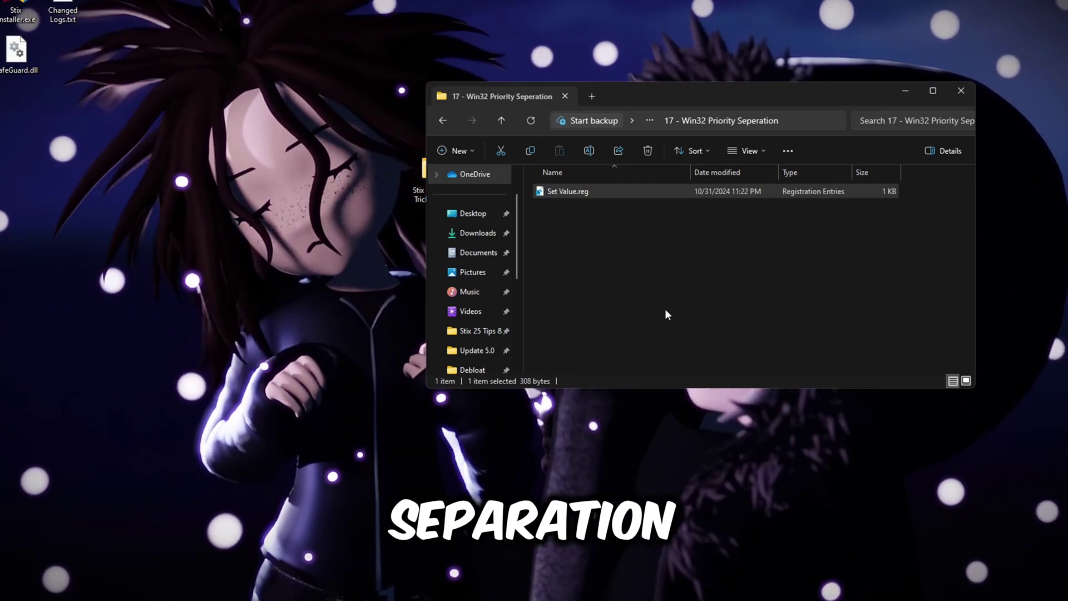
key("alt+Up")
Step: Merge DisableHibernation.reg from 18 - Disable Hibernation into the registry
double_click(586, 331)
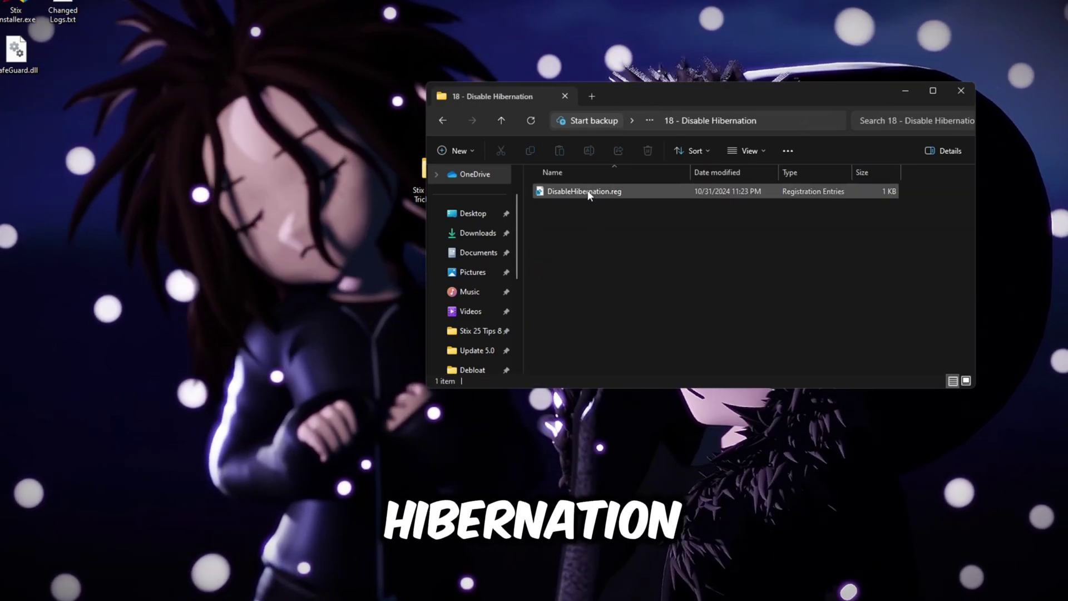
left_click(588, 192)
double_click(587, 191)
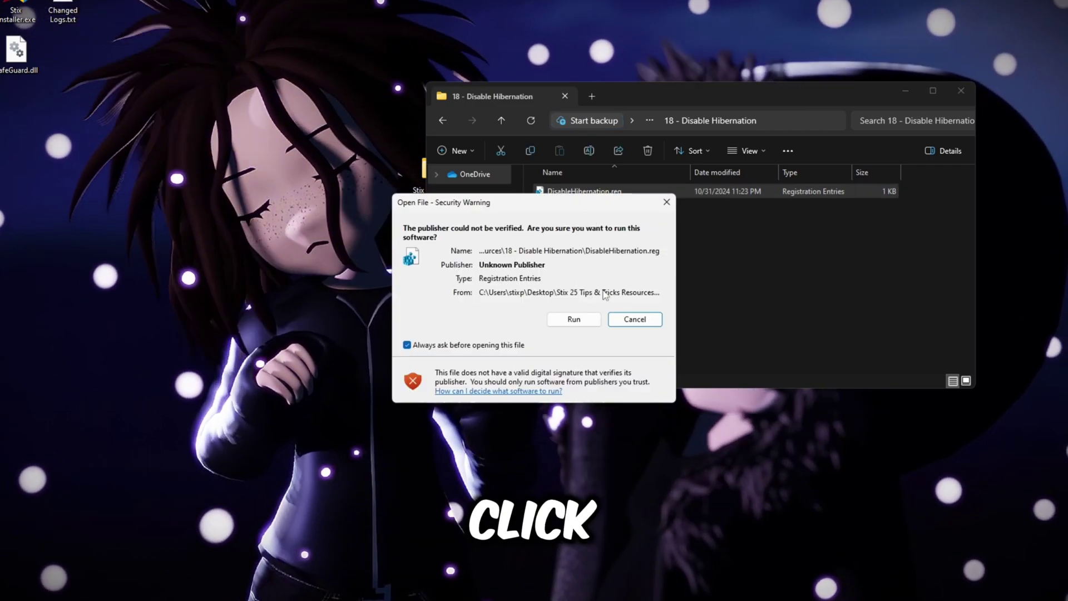
left_click(573, 318)
left_click(620, 326)
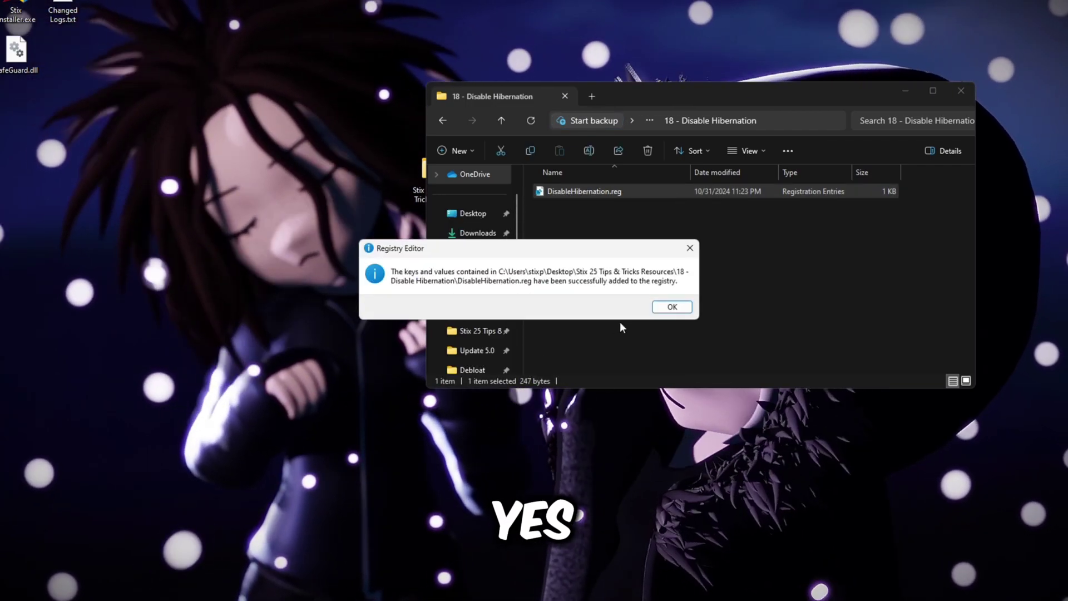
left_click(674, 306)
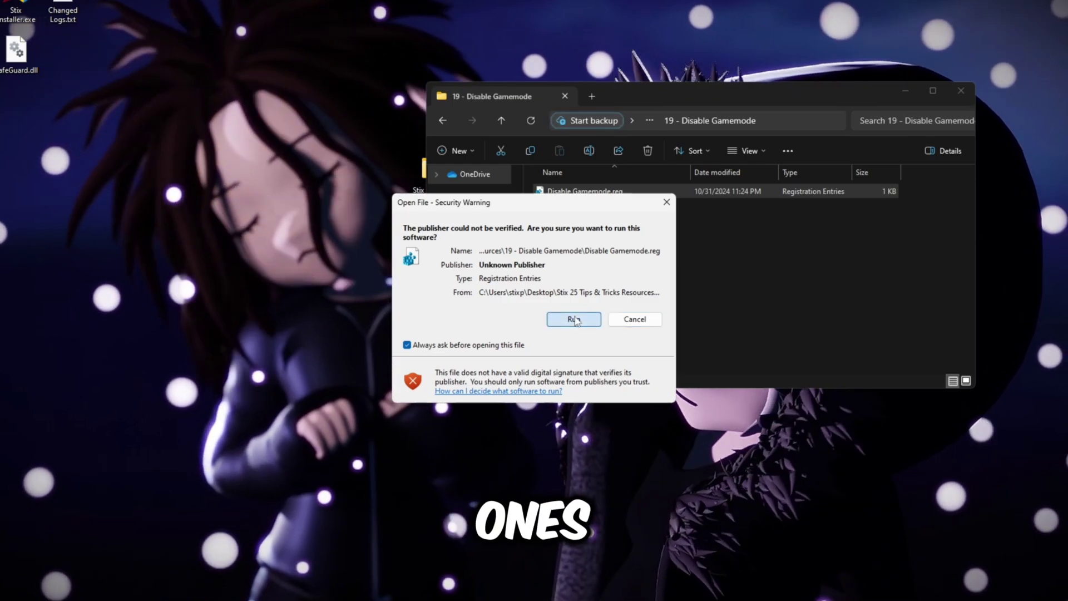
Step: Merge Disable Gamemode.reg and Disable IPv6.reg into the registry
left_click(574, 319)
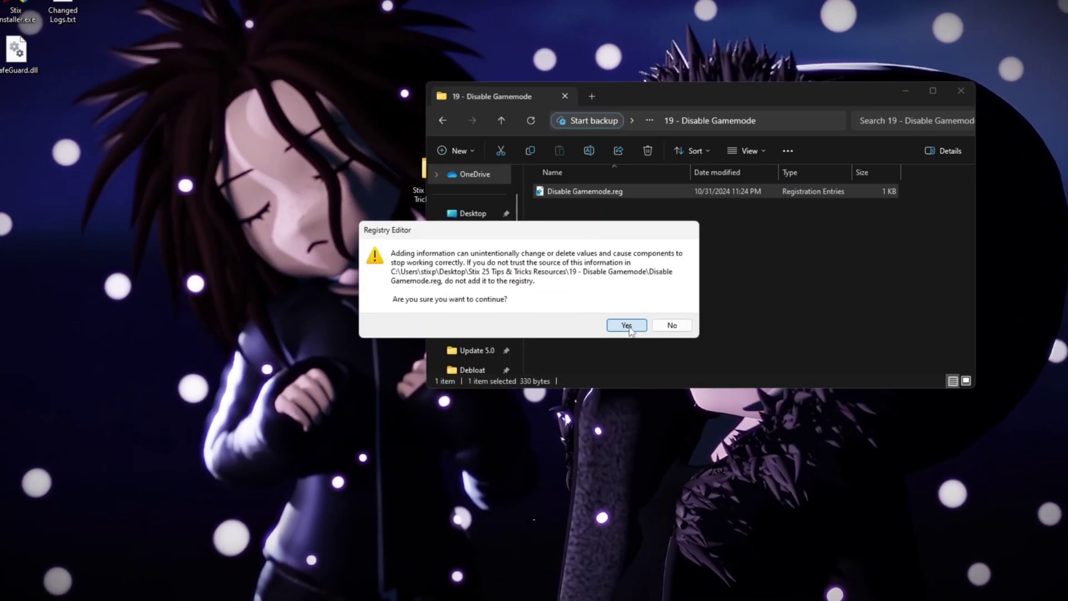
left_click(626, 325)
left_click(658, 312)
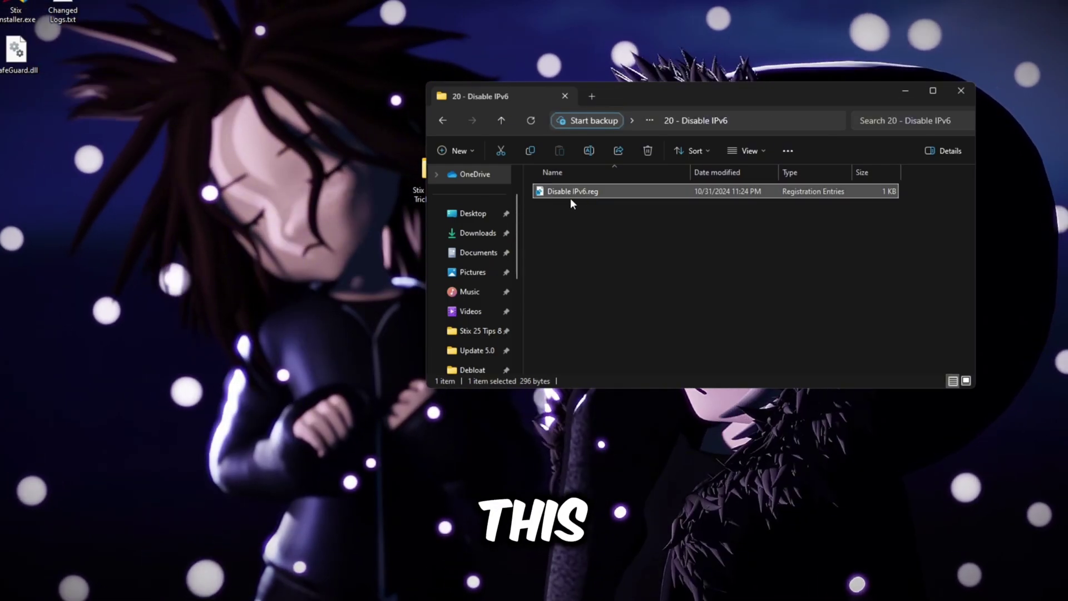
double_click(572, 191)
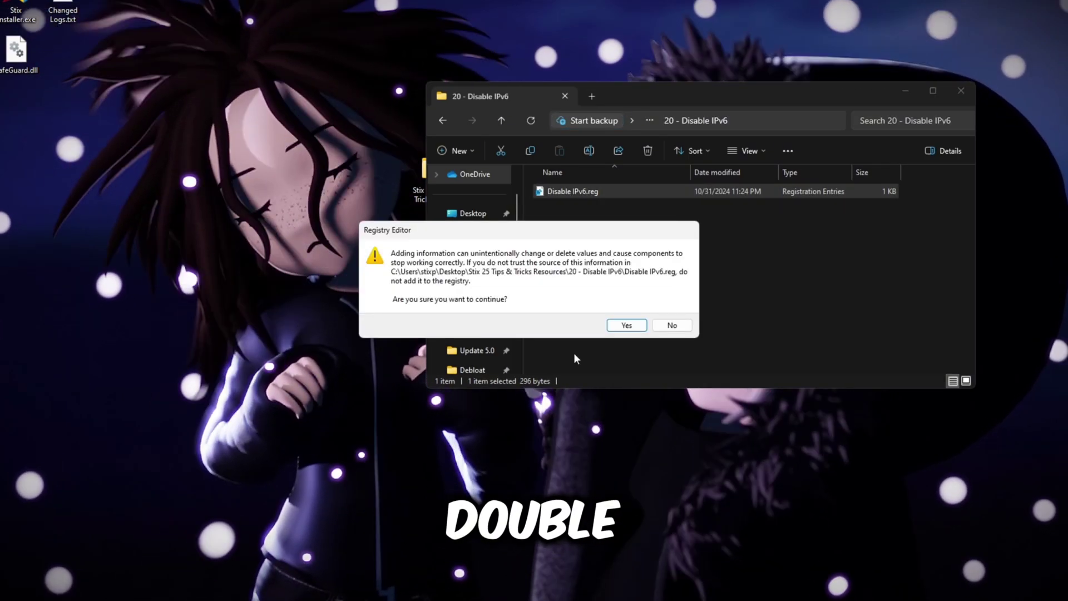
left_click(626, 325)
left_click(665, 311)
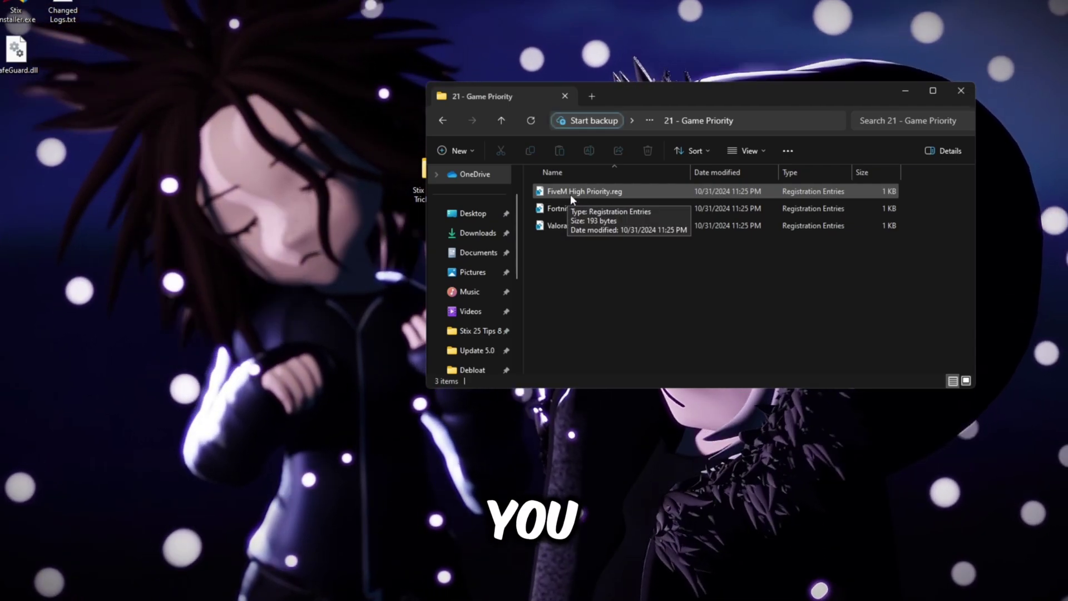
Step: Open the '22 - Fortnite Game User Settings' resources folder
key("alt+Left")
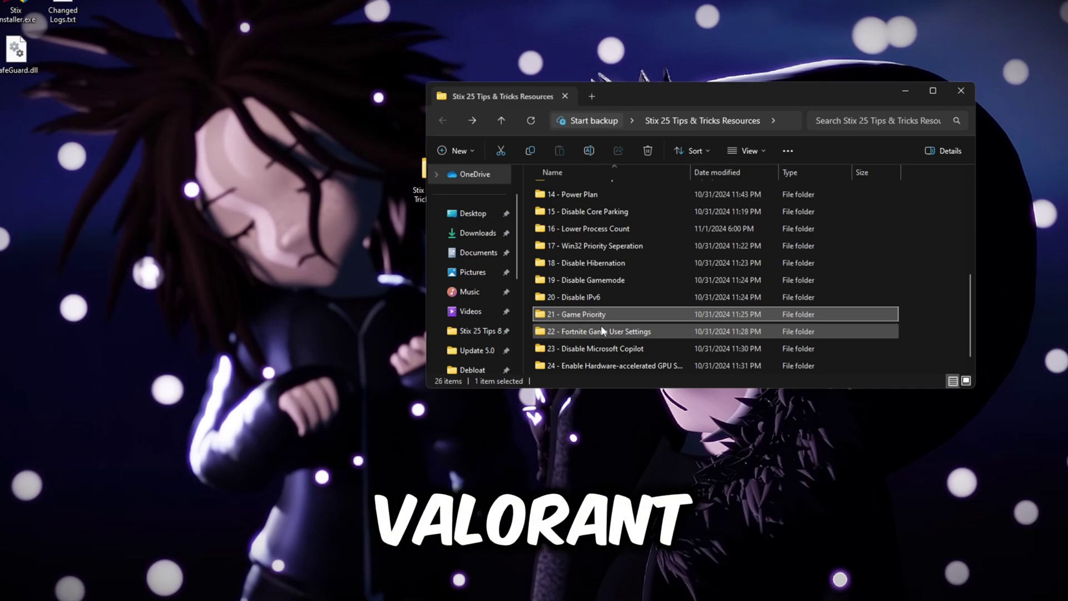
scroll(578, 326, "down", 1)
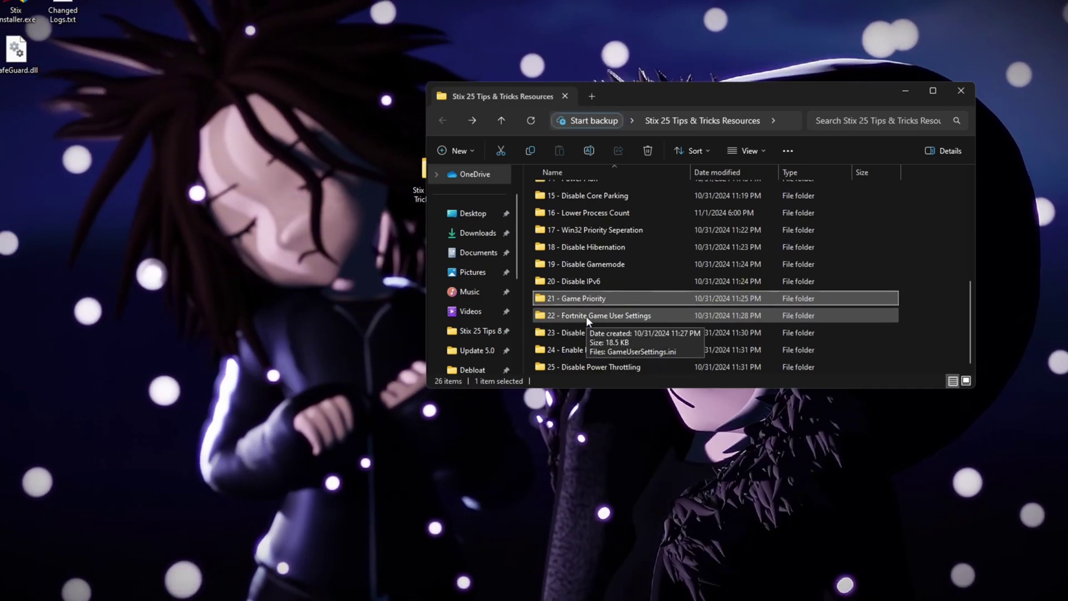
double_click(585, 316)
Step: Navigate from %localappdata% to FortniteGame\Saved\Config\WindowsClient and place it beside the resources window
key("super+r")
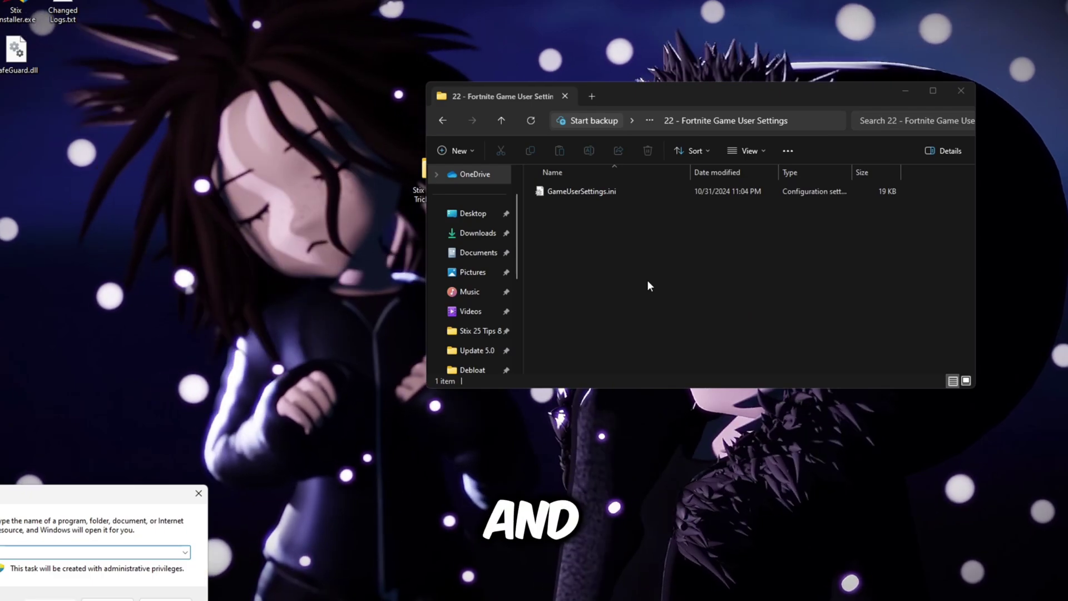
type("%localapp")
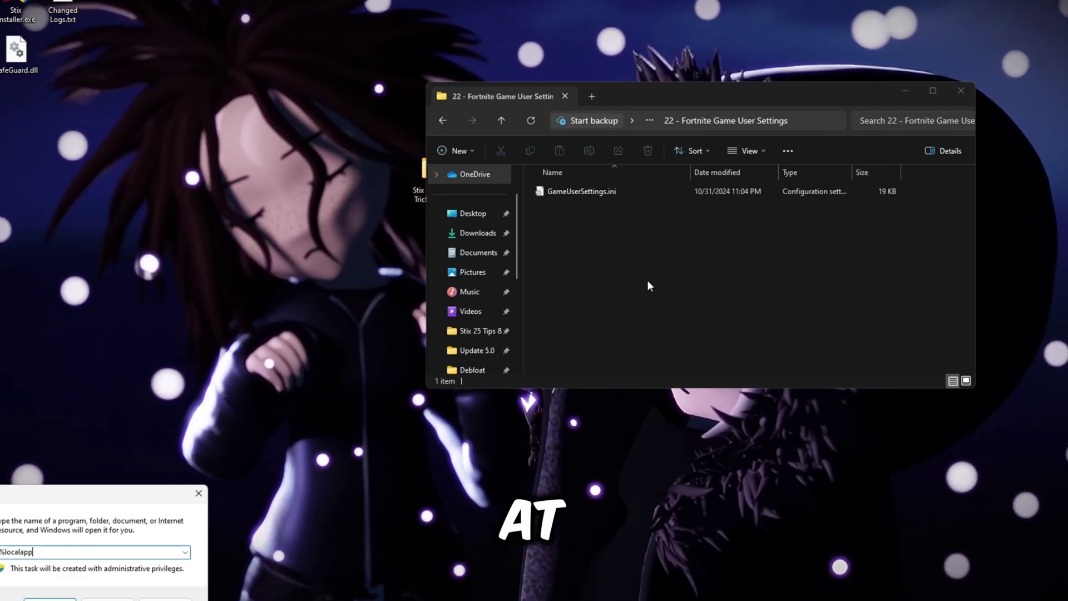
type("data%")
key("Return")
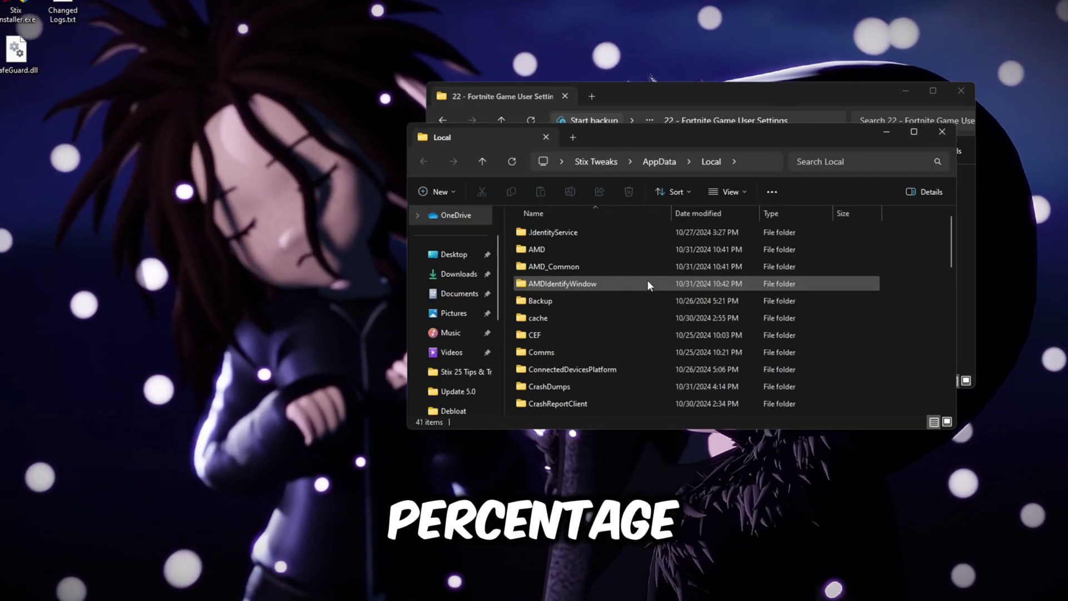
left_click(559, 319)
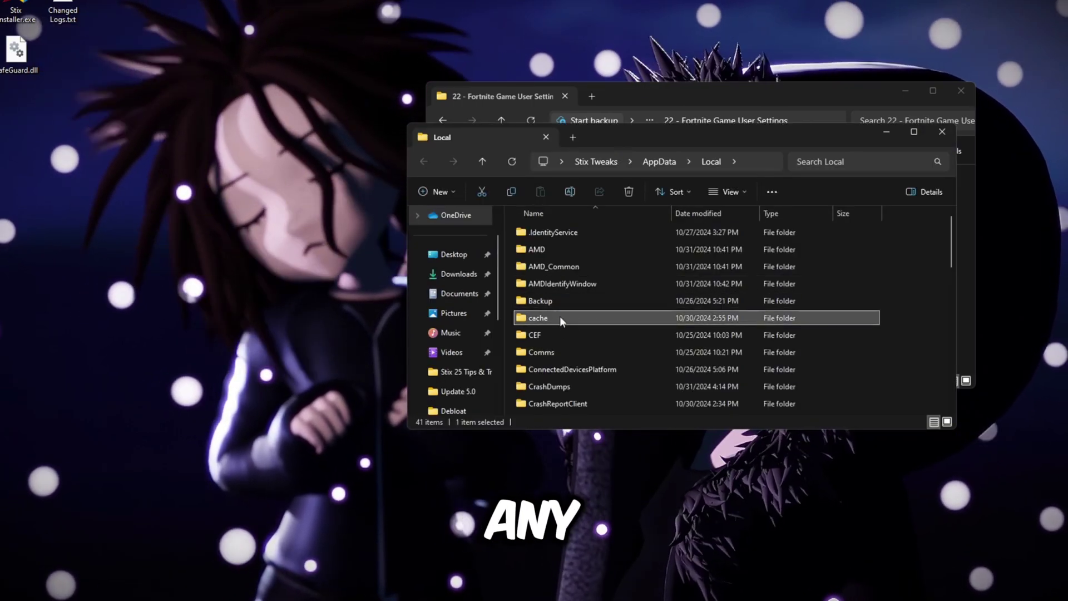
mouse_move(556, 315)
key("f")
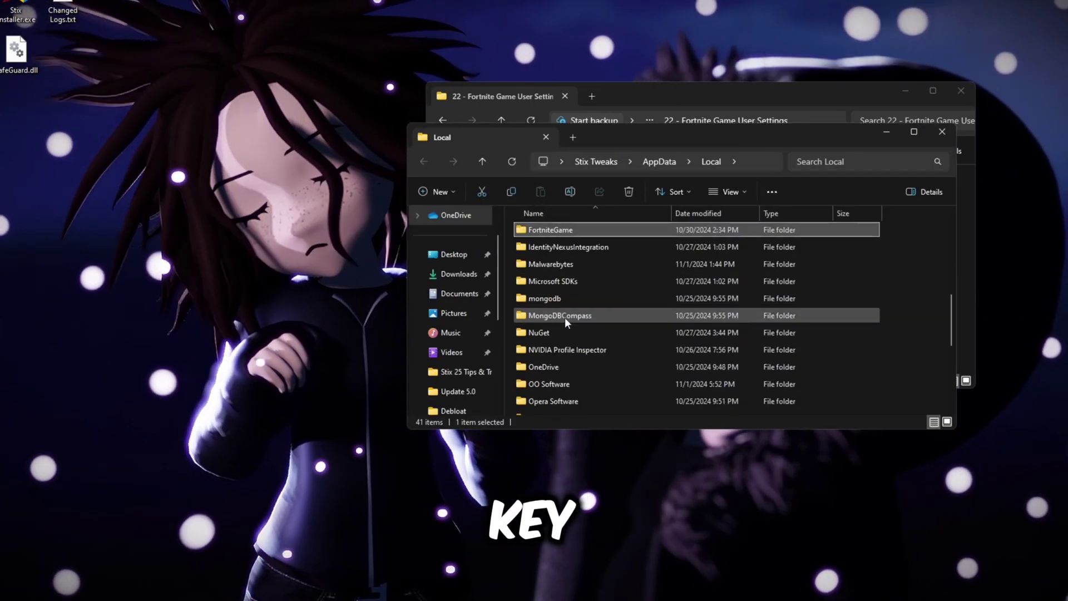
double_click(546, 230)
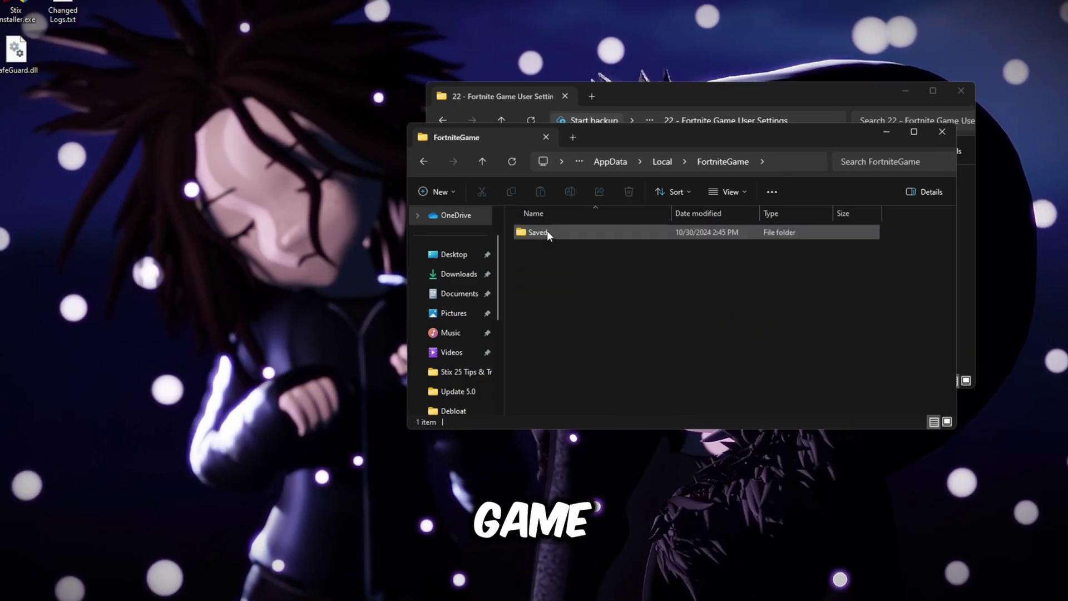
double_click(547, 235)
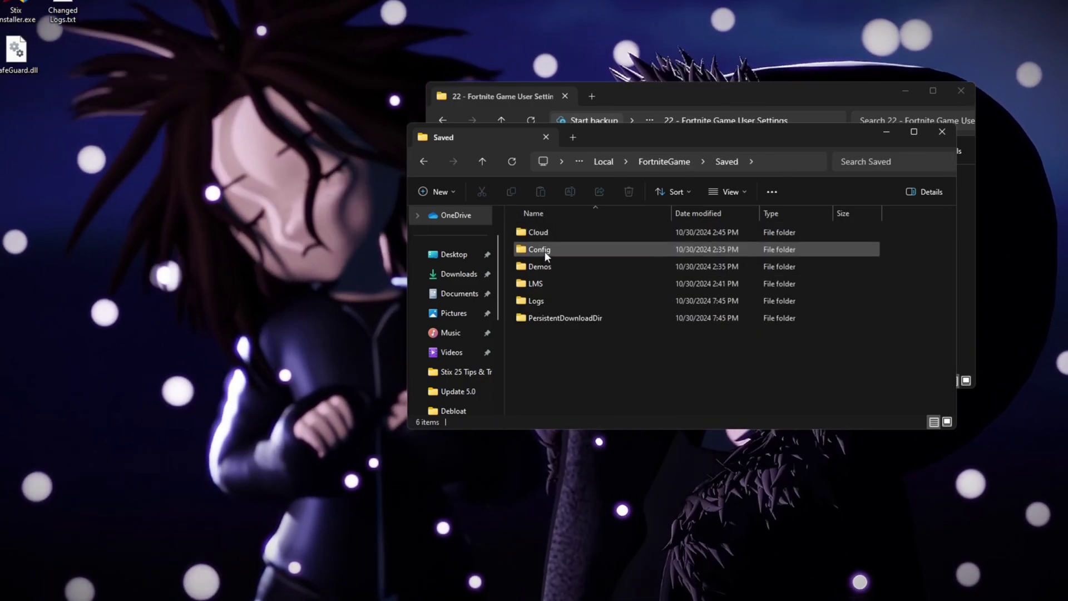
double_click(544, 250)
double_click(549, 253)
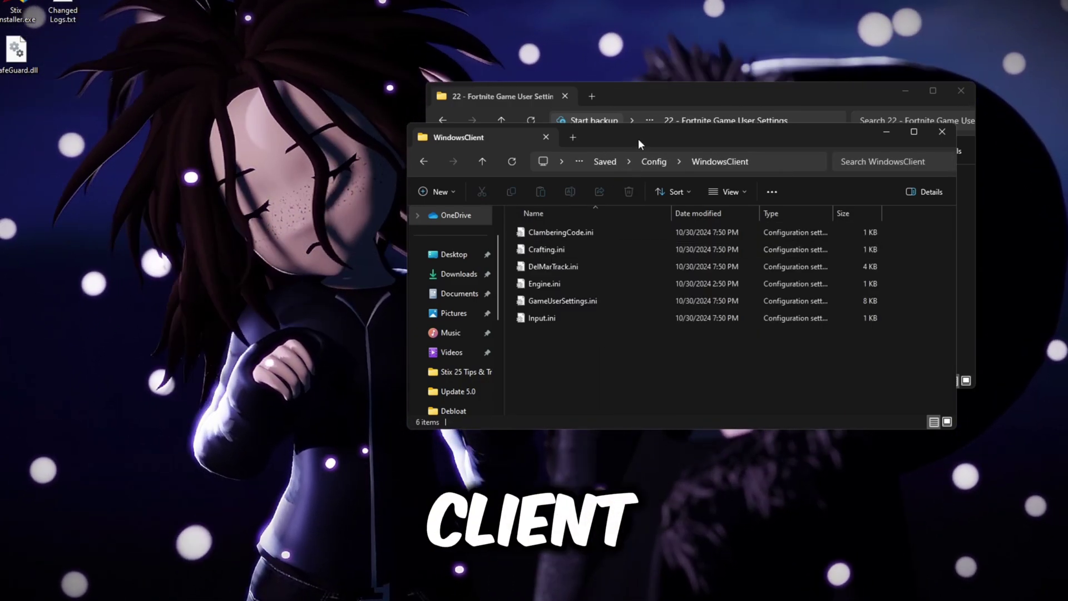
left_click_drag(639, 139, 851, 152)
Step: Delete the old GameUserSettings.ini and drop in the new 19 KB version
left_click(776, 315)
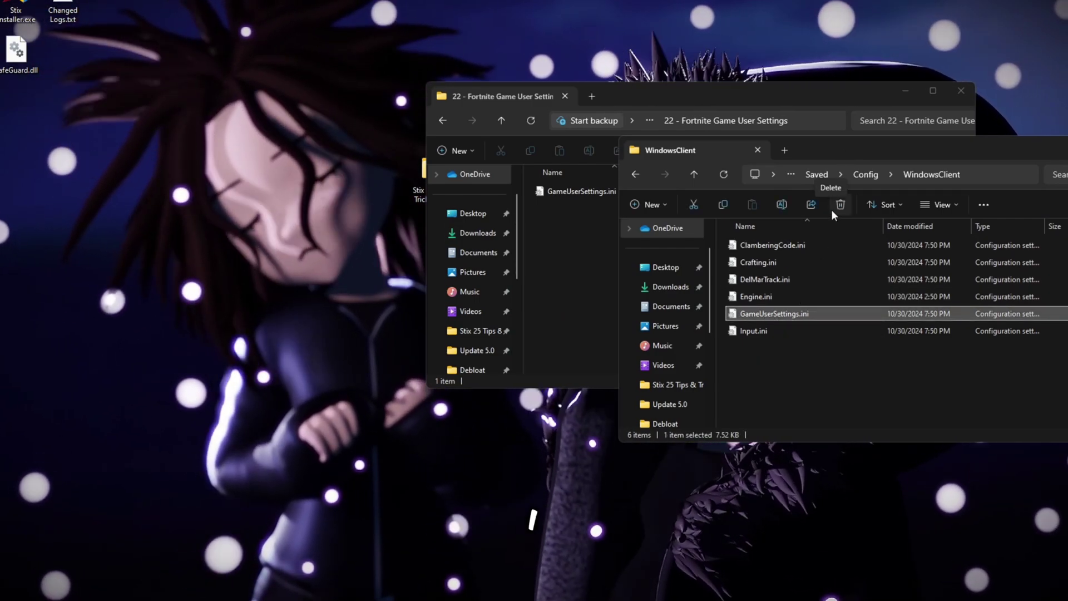
left_click(833, 209)
left_click_drag(562, 197, 743, 335)
left_click_drag(670, 150, 440, 136)
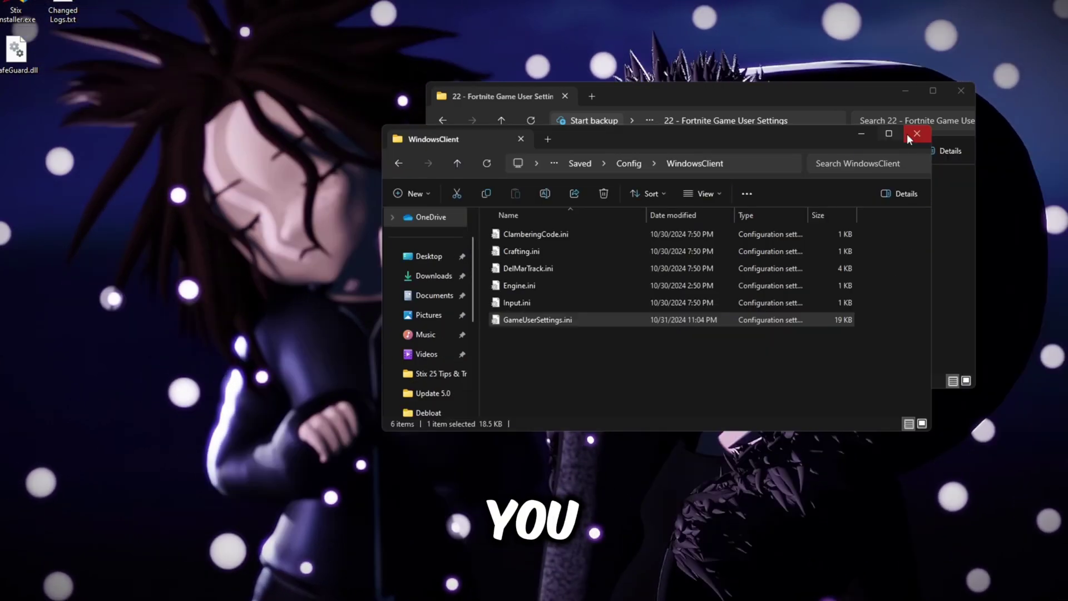
left_click(913, 134)
Step: Merge the Disable Microsoft Copilot registry file from folder 23
key("alt+Left")
scroll(639, 273, "down", 1)
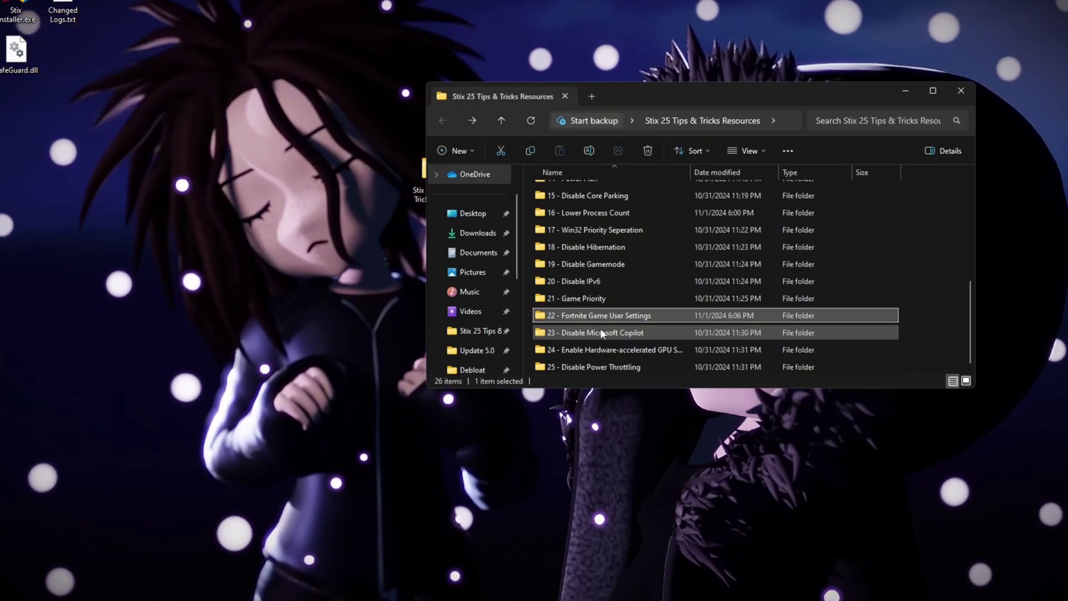
double_click(590, 331)
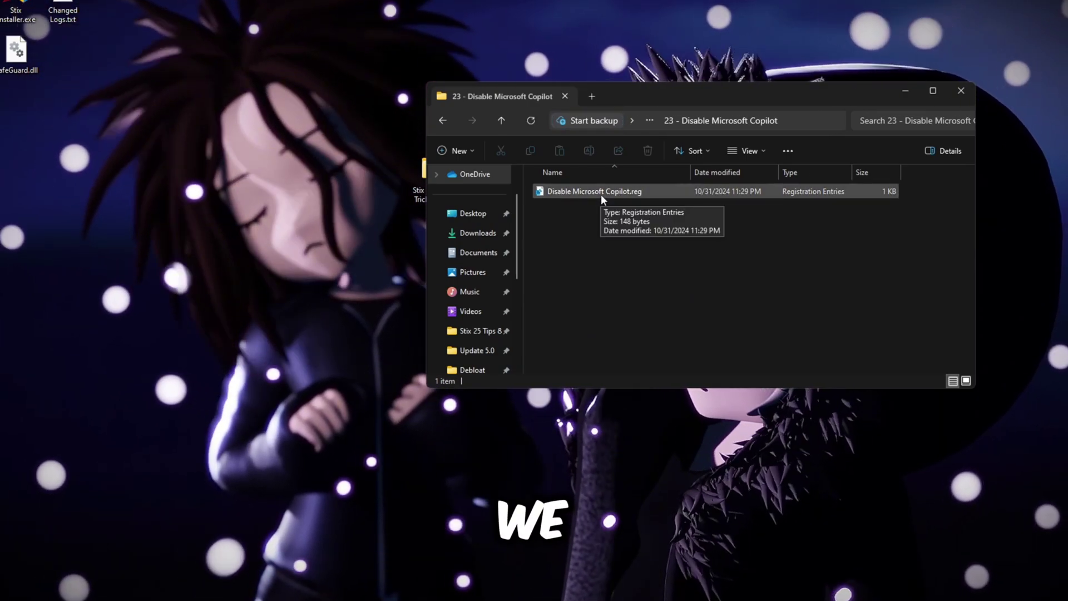
double_click(601, 194)
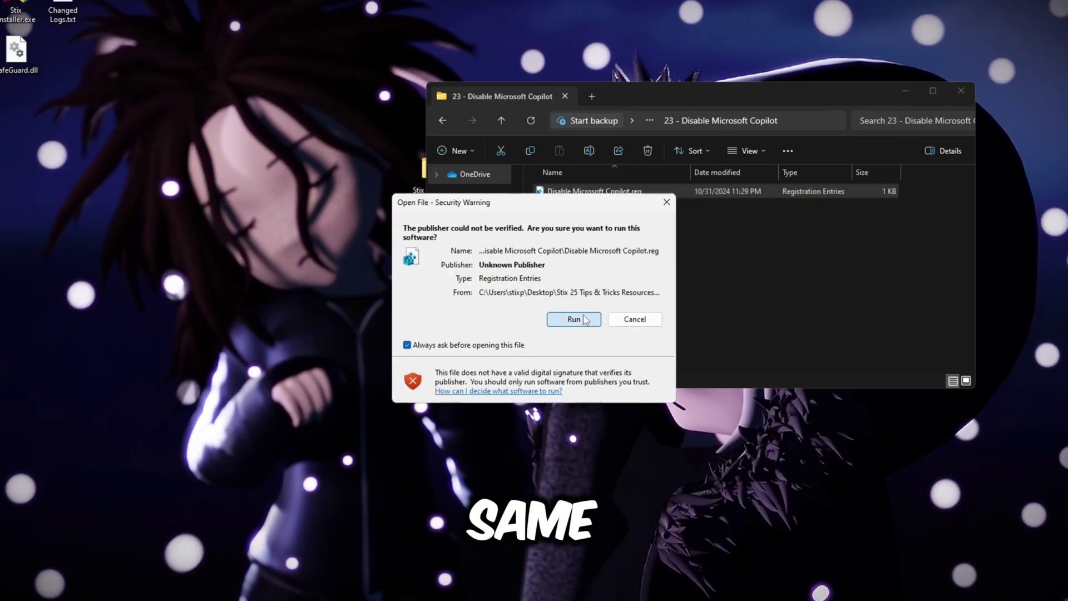
left_click(585, 320)
left_click(624, 326)
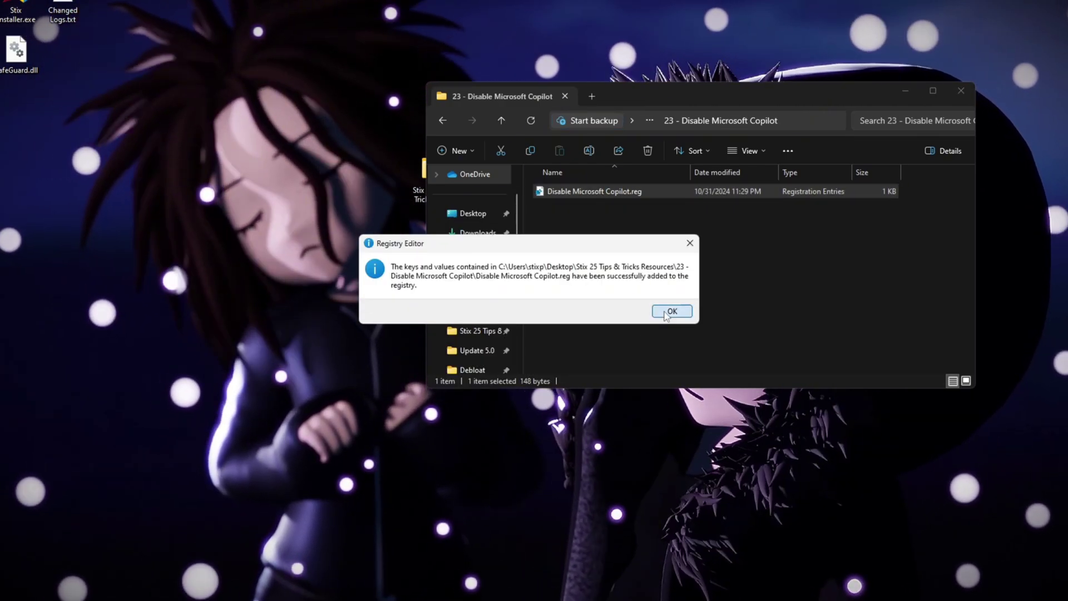
key("Return")
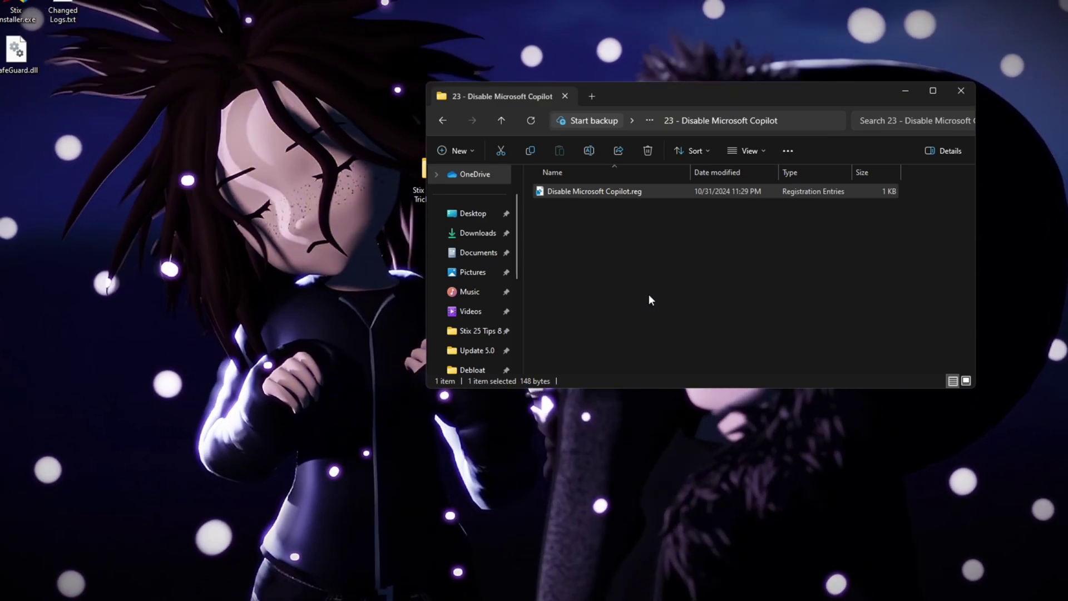
Step: Merge Enable.reg to turn on hardware-accelerated GPU scheduling from folder 24
key("alt+Left")
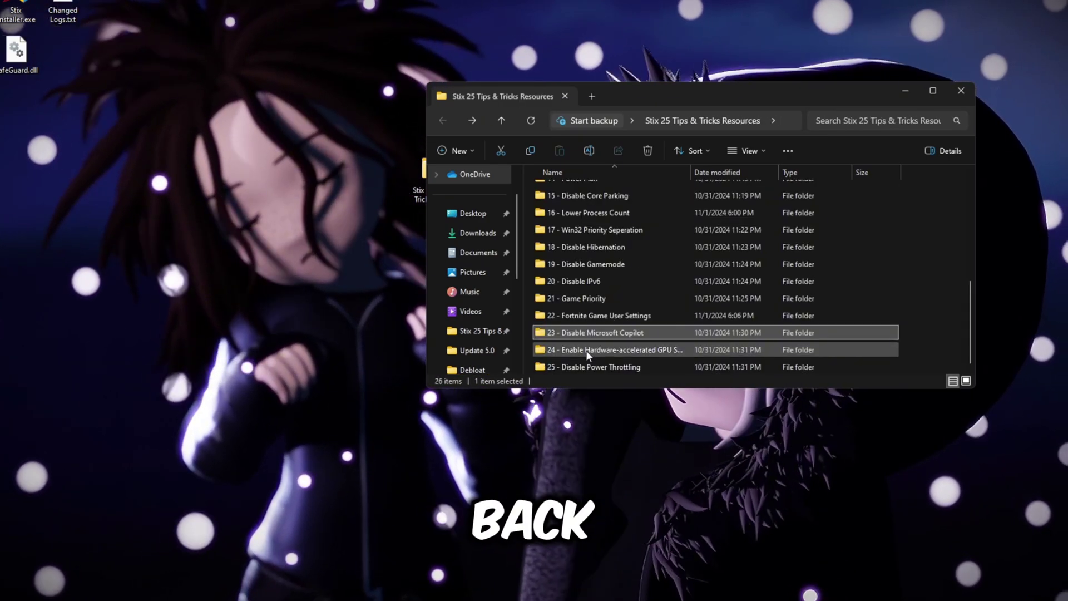
double_click(587, 349)
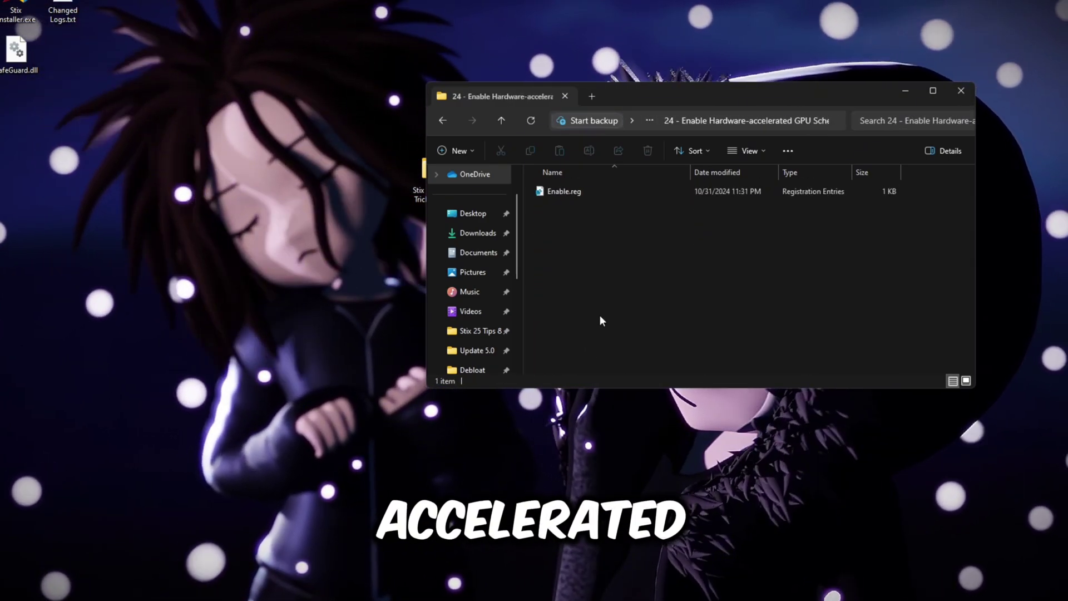
double_click(573, 193)
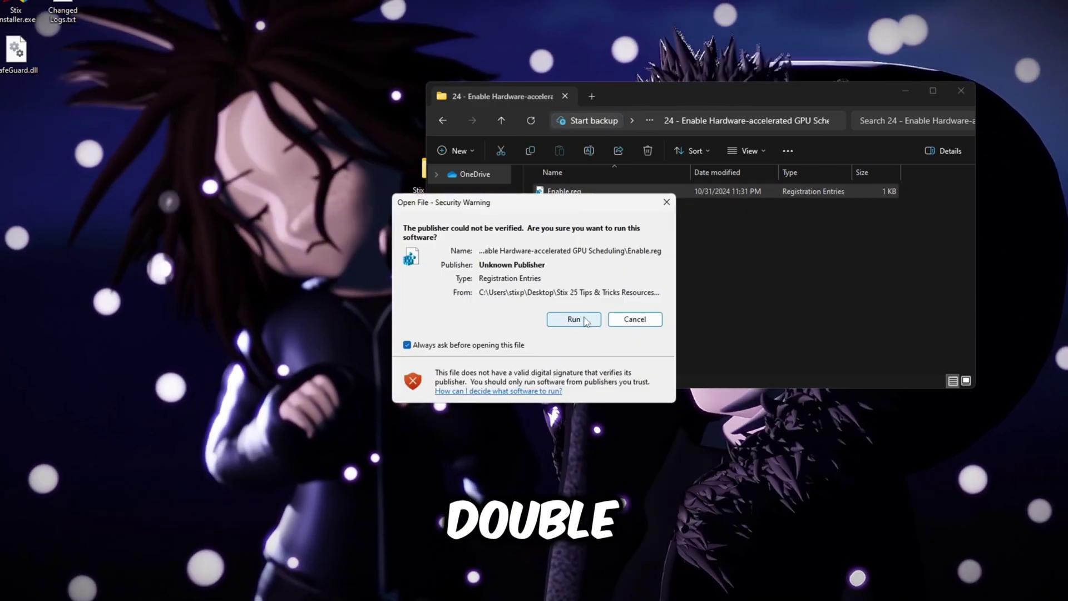
left_click(584, 320)
left_click(623, 325)
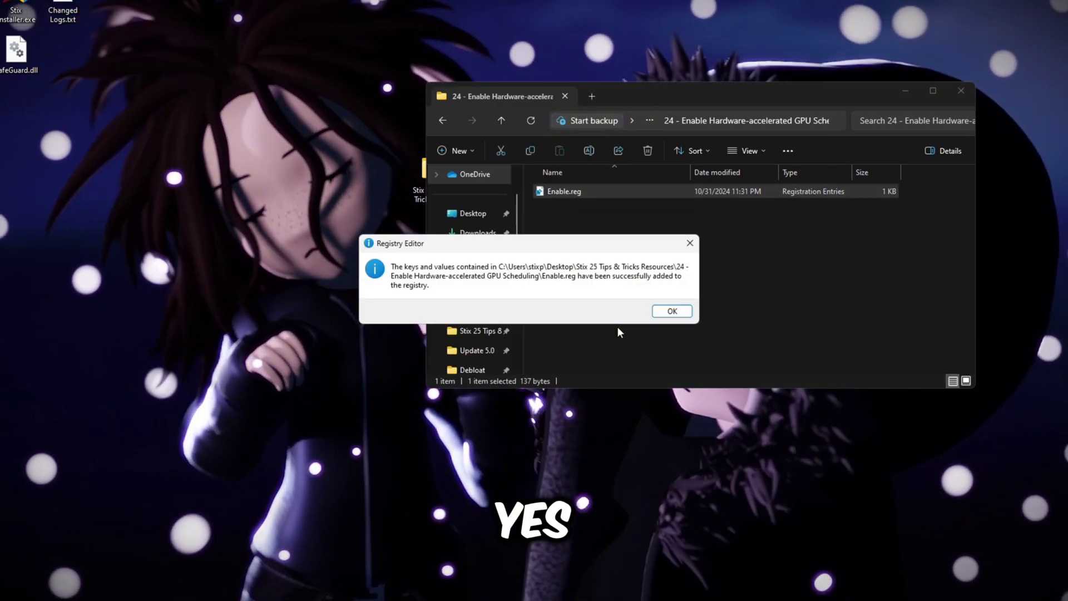
left_click(671, 311)
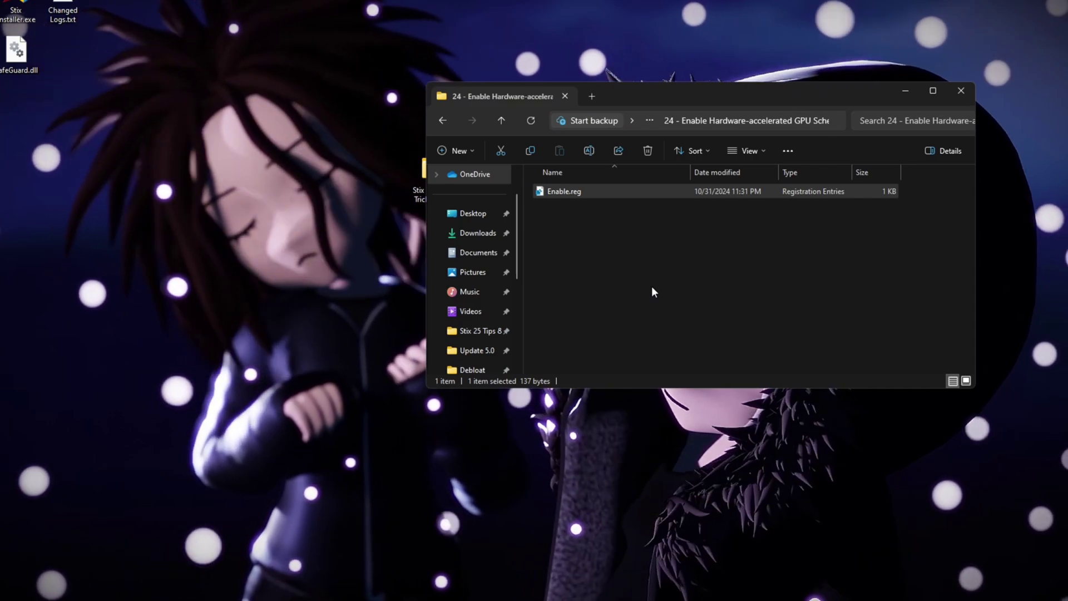
Step: Merge the Disable Power Throttling registry file from folder 25
key("alt+Left")
scroll(646, 287, "down", 1)
left_click(600, 365)
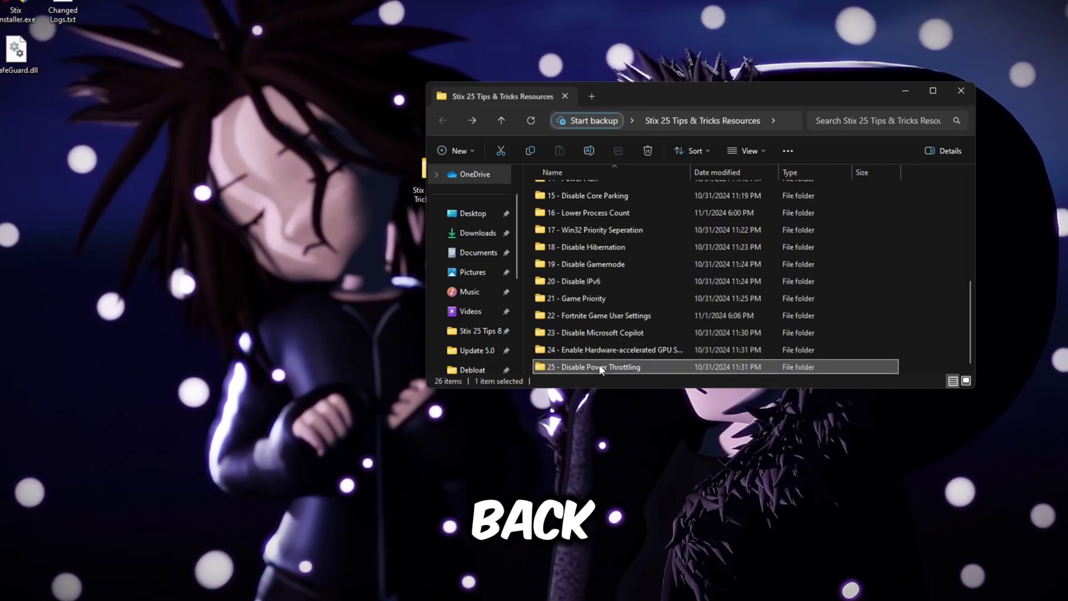
double_click(621, 365)
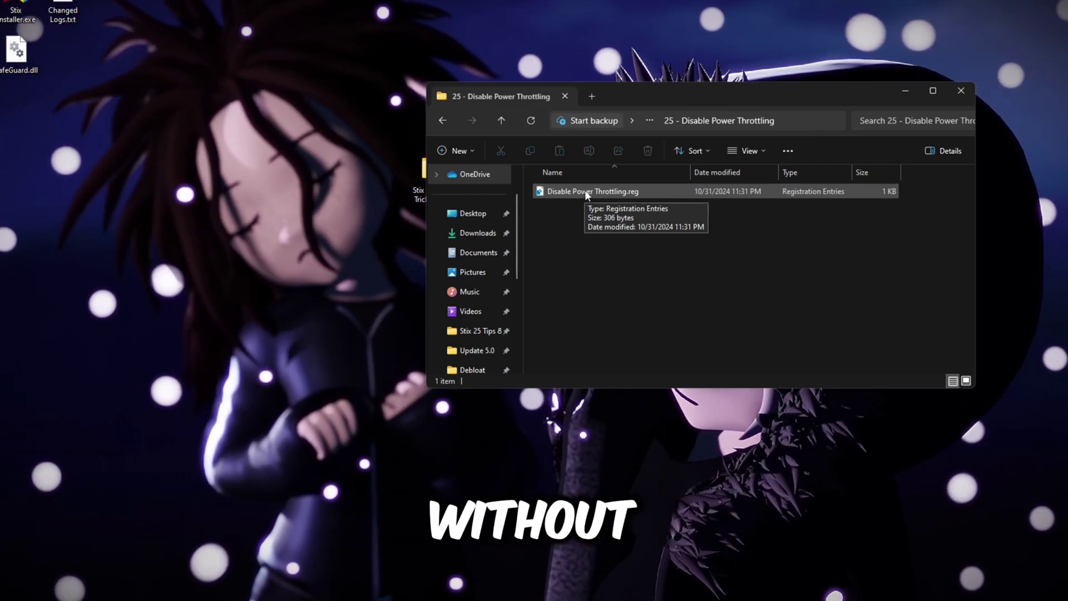
double_click(585, 191)
left_click(574, 319)
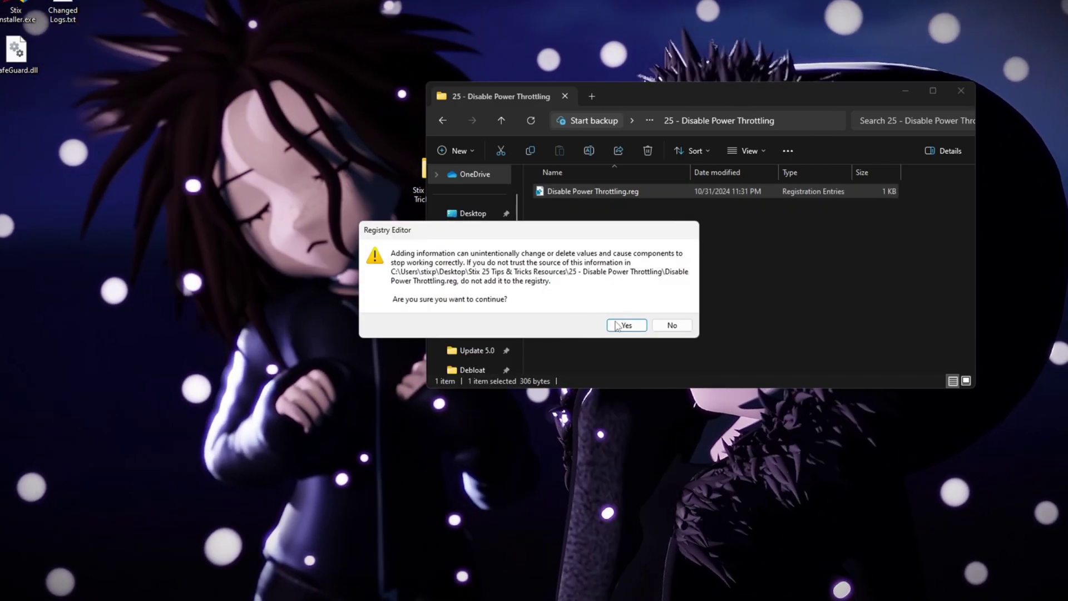
left_click(621, 325)
left_click(673, 307)
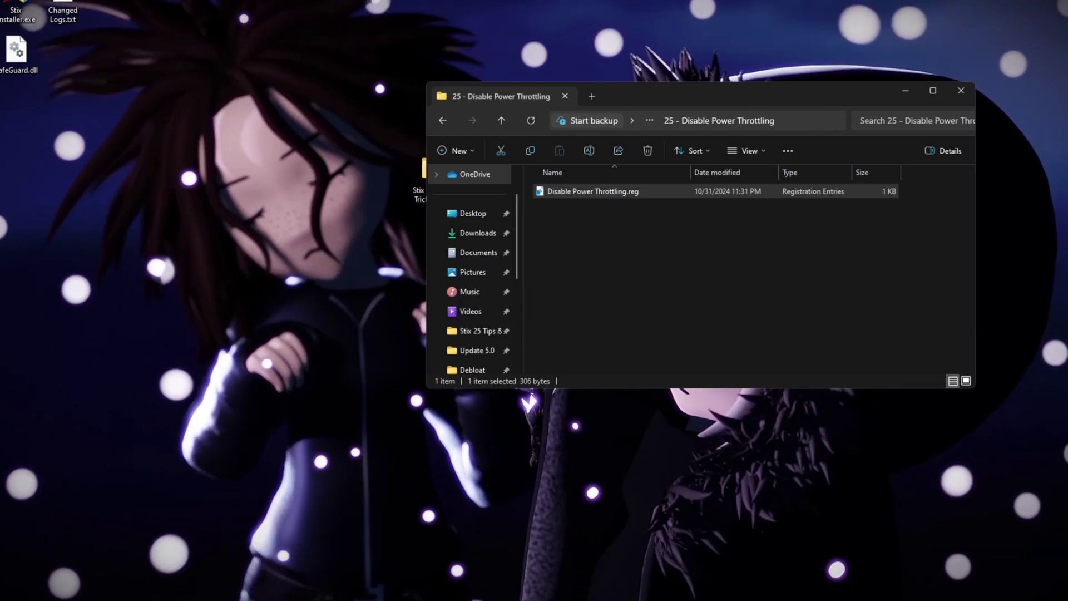